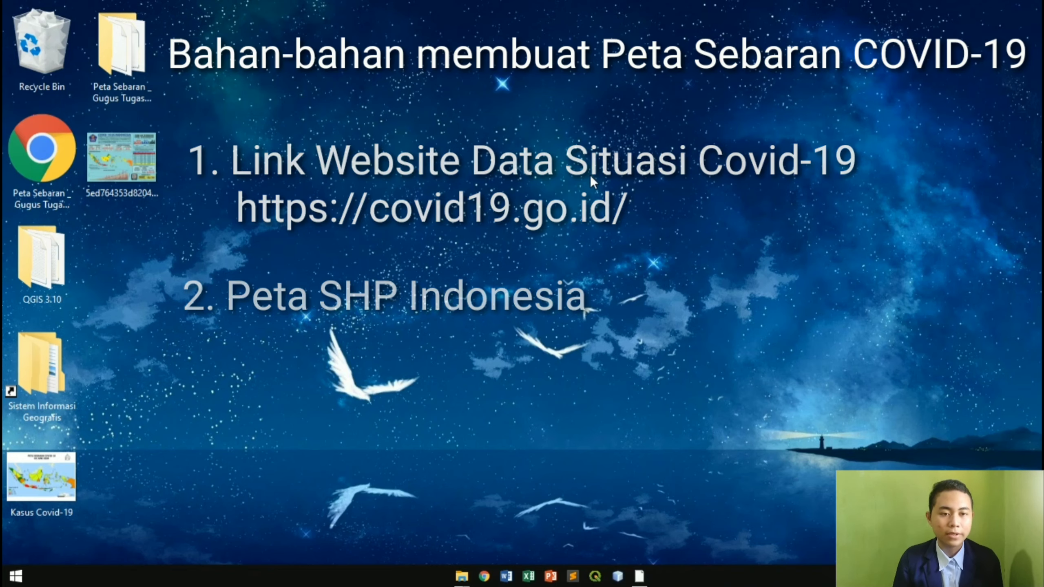
Switch to QGIS and add the shapefile prov.shp from the SHP Indonesia folder as a vector layer.
{"action": "left_click", "coordinate": [595, 576]}
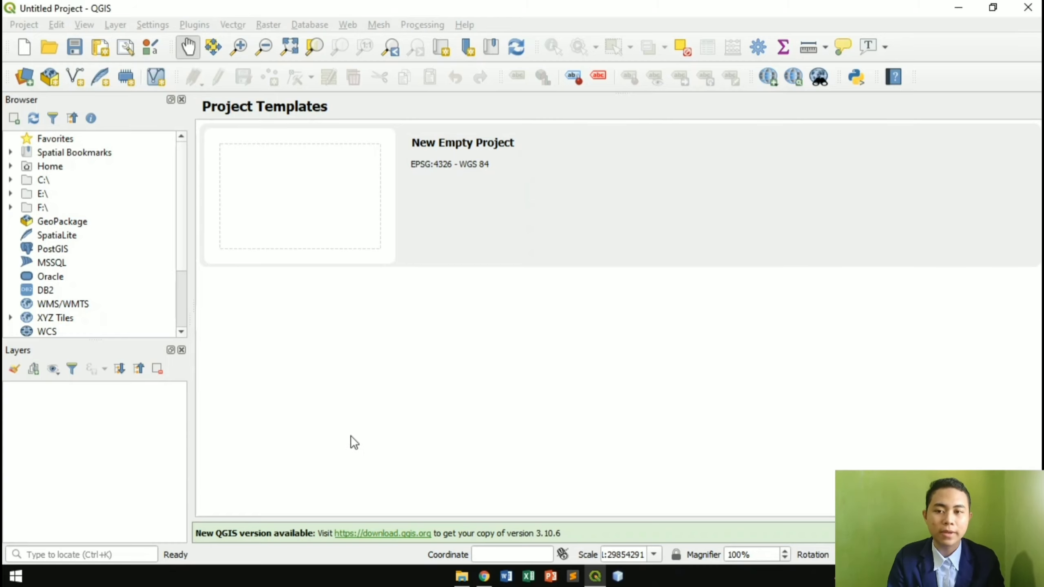
{"action": "left_click", "coordinate": [21, 77]}
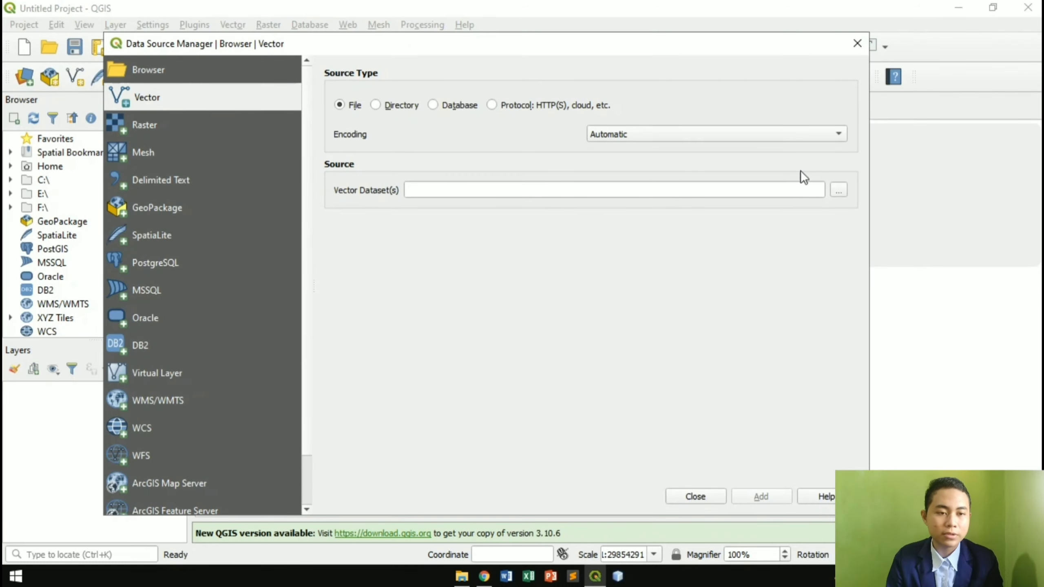
{"action": "left_click", "coordinate": [837, 193]}
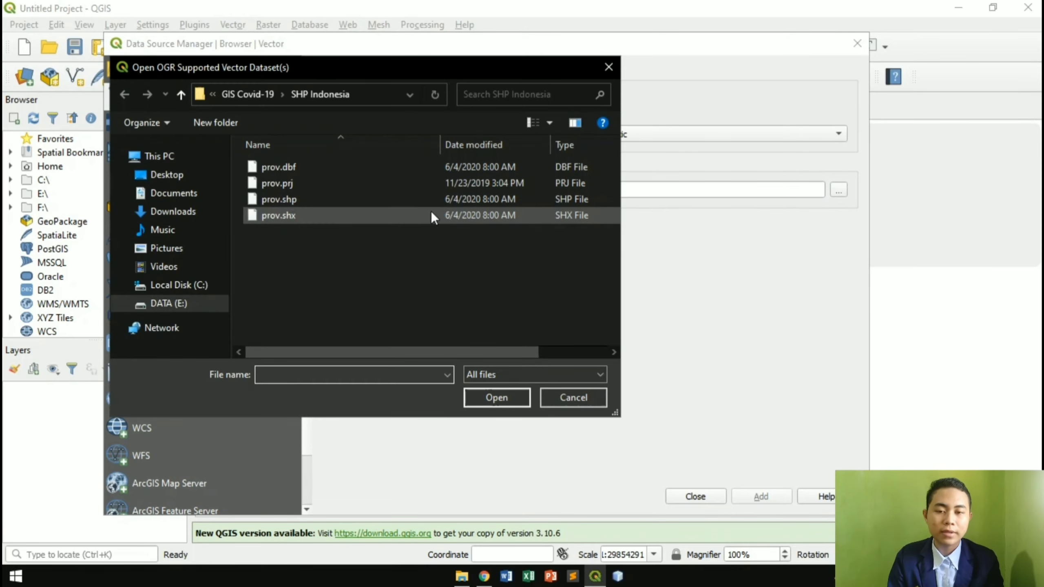
{"action": "left_click", "coordinate": [295, 199]}
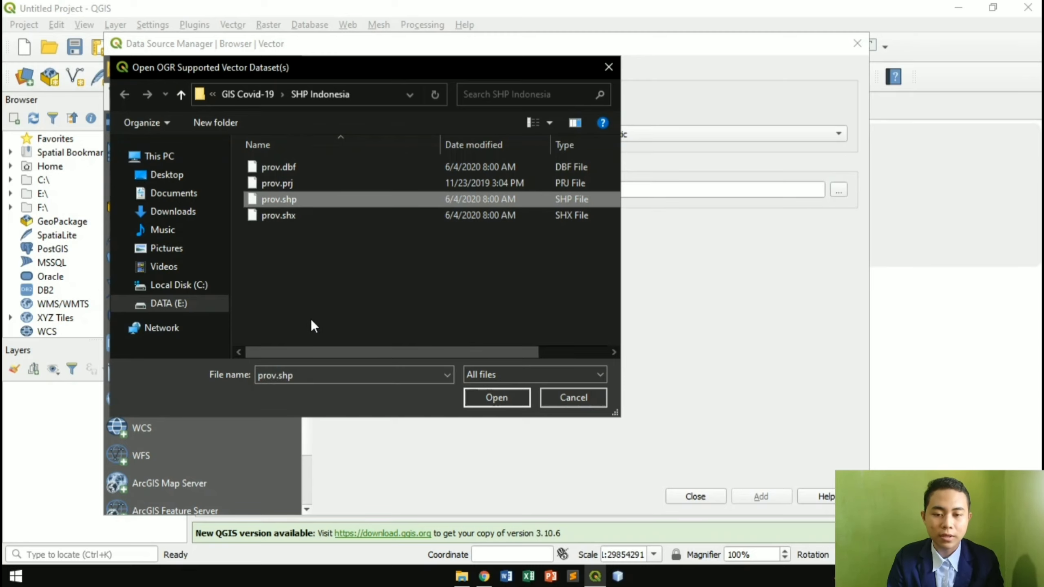
{"action": "left_click", "coordinate": [495, 396]}
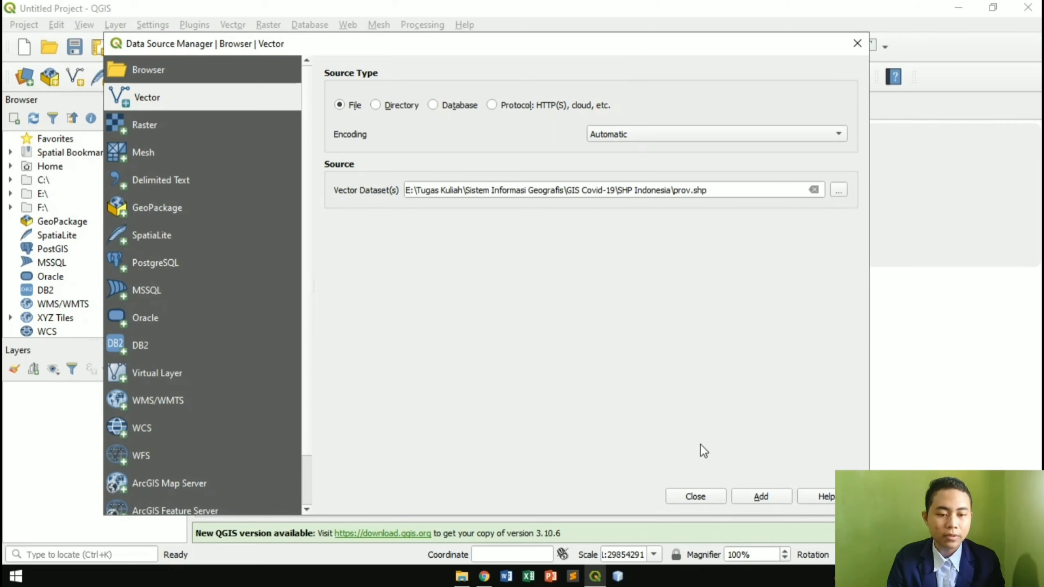
{"action": "left_click", "coordinate": [758, 498]}
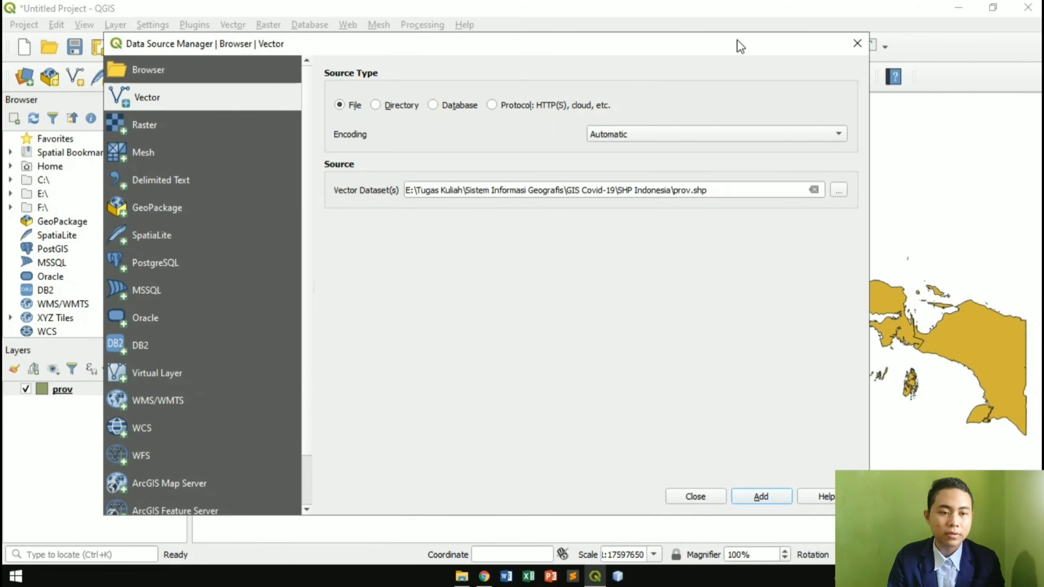
{"action": "left_click_drag", "start_coordinate": [736, 43], "coordinate": [505, 39]}
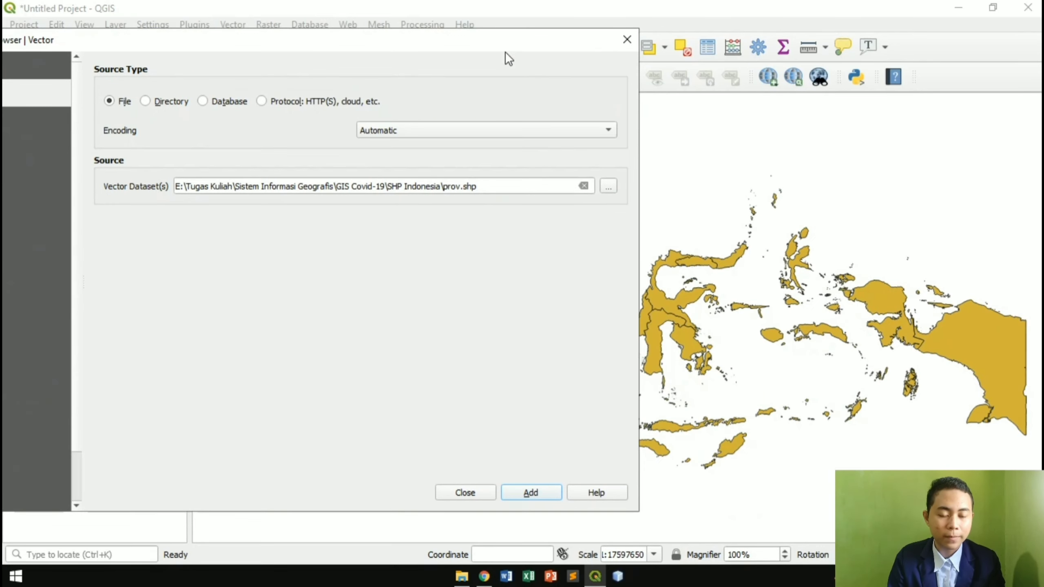
{"action": "left_click", "coordinate": [461, 490]}
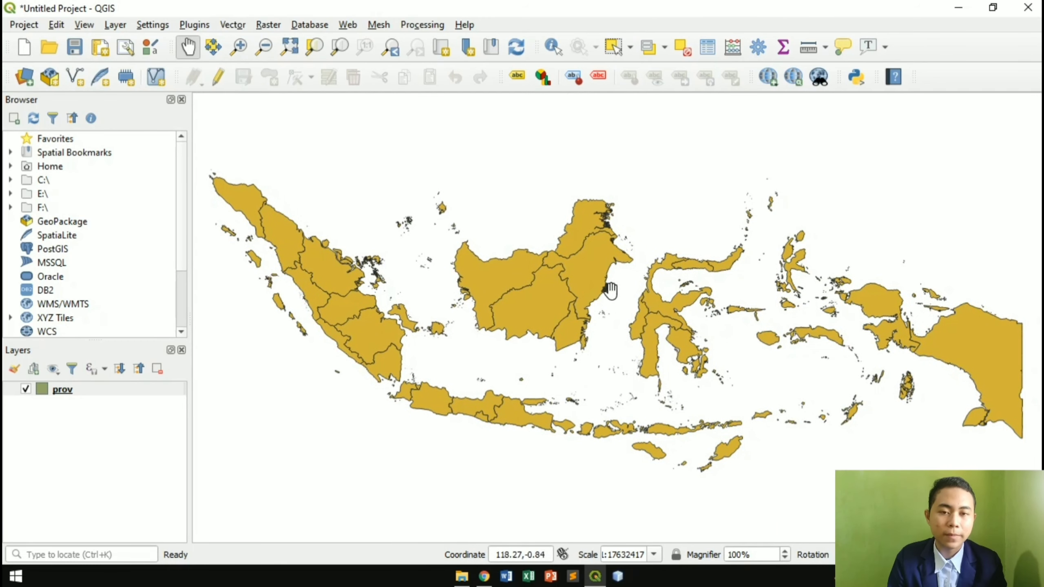
Select the Kalimantan provinces one at a time on the prov map, ending with Kalimantan Tengah.
{"action": "left_click", "coordinate": [614, 56]}
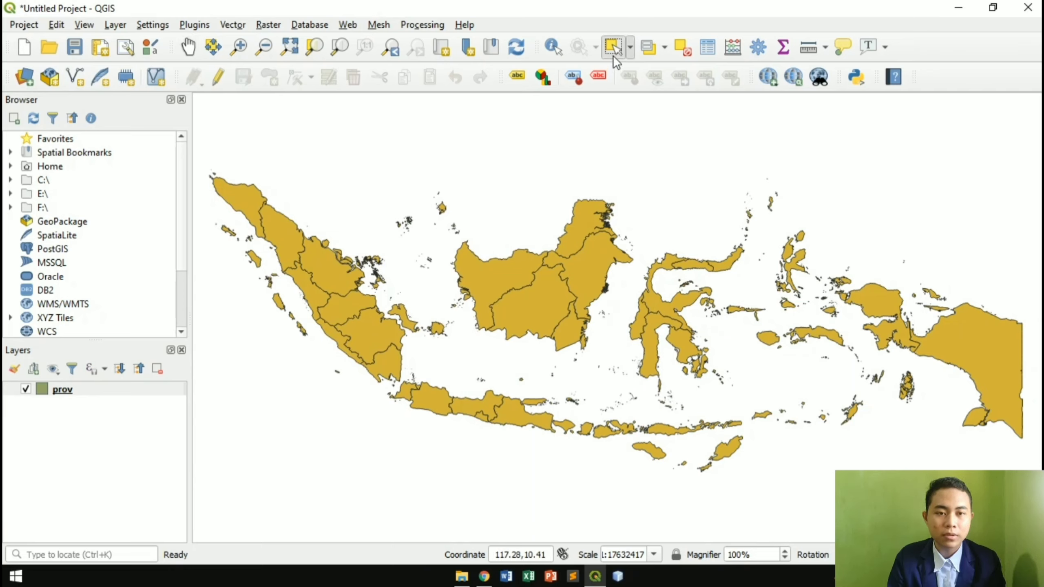
{"action": "left_click", "coordinate": [518, 275]}
{"action": "left_click", "coordinate": [543, 305]}
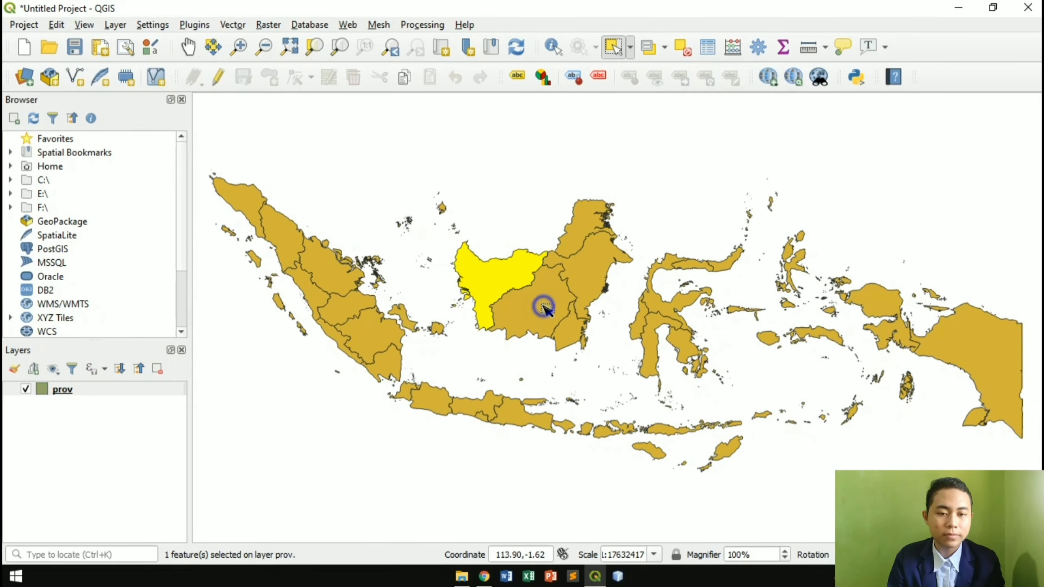
{"action": "left_click", "coordinate": [601, 270]}
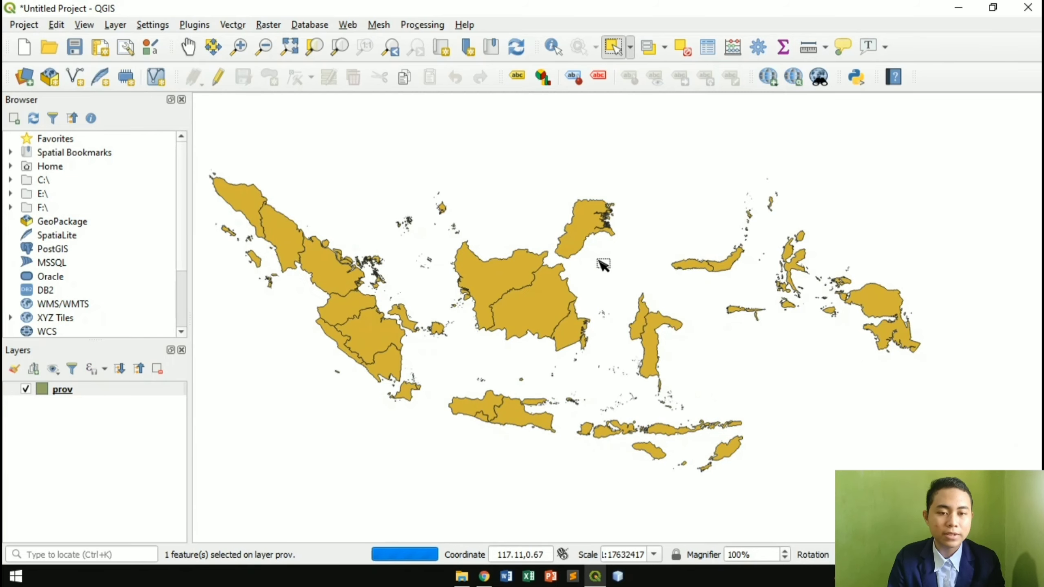
{"action": "left_click", "coordinate": [588, 235]}
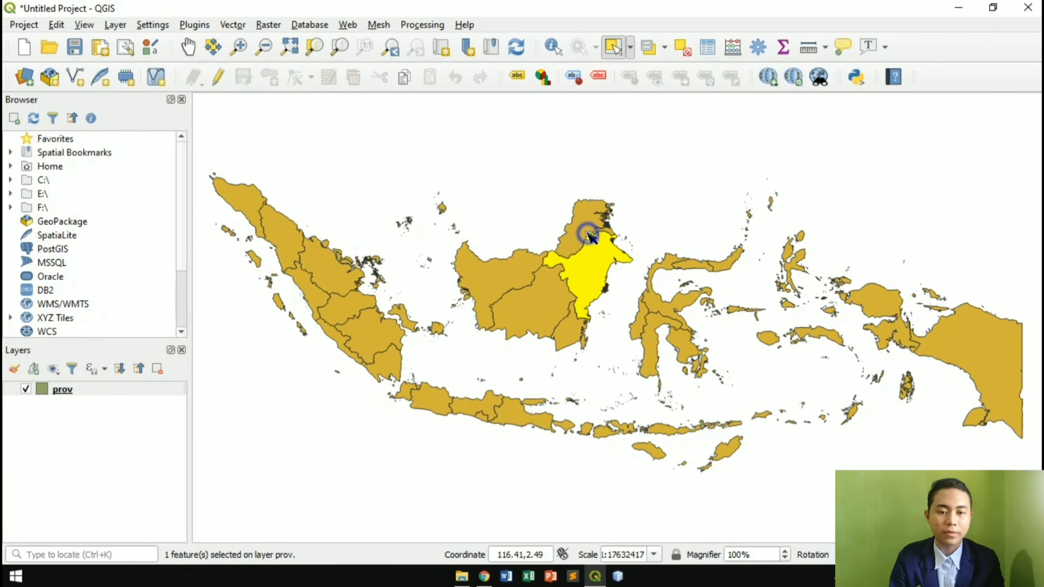
{"action": "left_click", "coordinate": [503, 291]}
{"action": "left_click", "coordinate": [547, 314]}
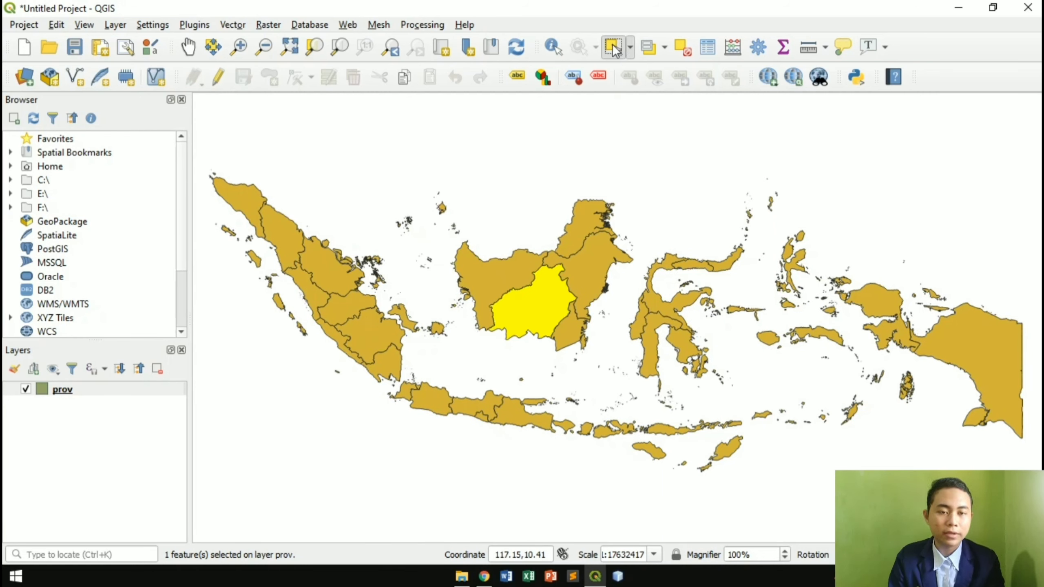
Open the attribute table of the prov layer and review the province names, codes and 03juni2020 case values.
{"action": "left_click", "coordinate": [707, 47]}
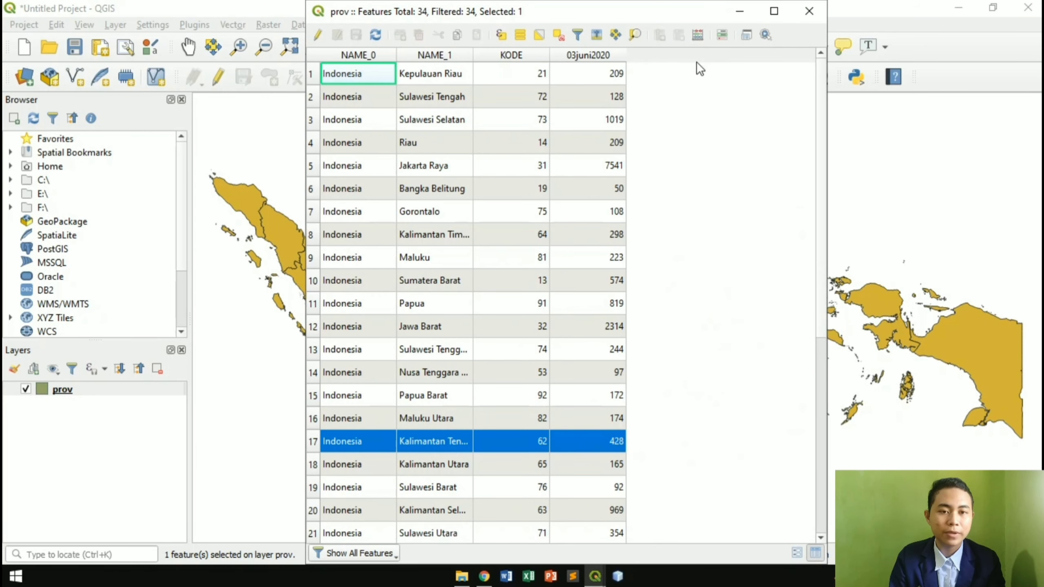
{"action": "left_click", "coordinate": [819, 365]}
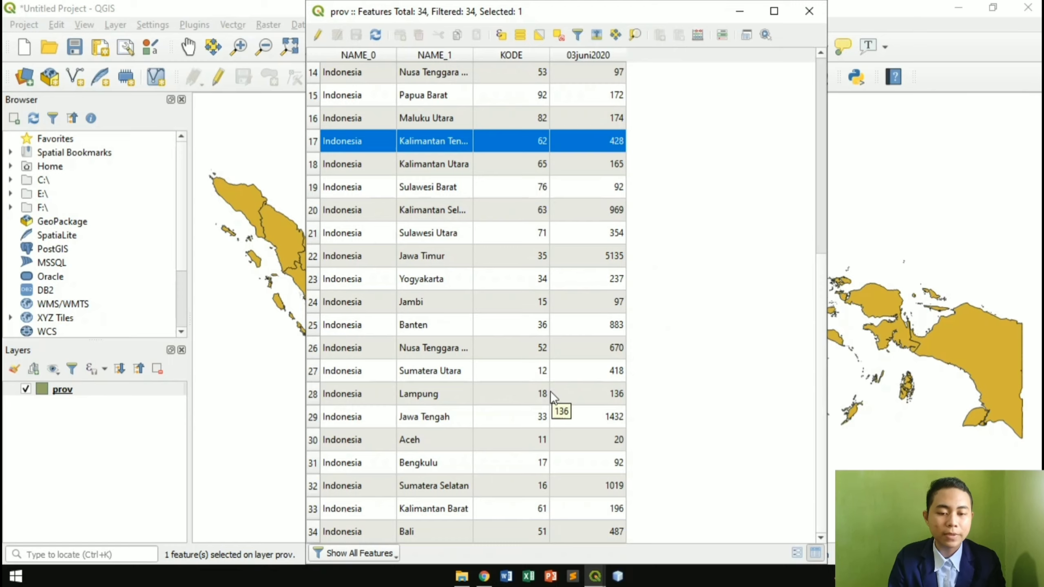
Switch to Chrome and examine the case numbers per province on the Peta Sebaran page of covid19.go.id.
{"action": "left_click", "coordinate": [444, 506]}
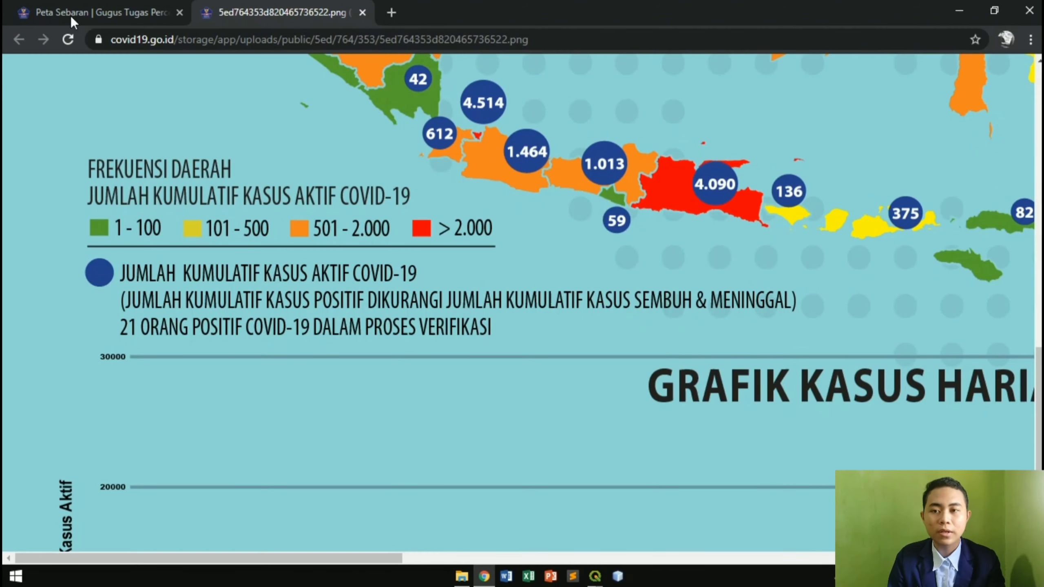
{"action": "left_click", "coordinate": [55, 5]}
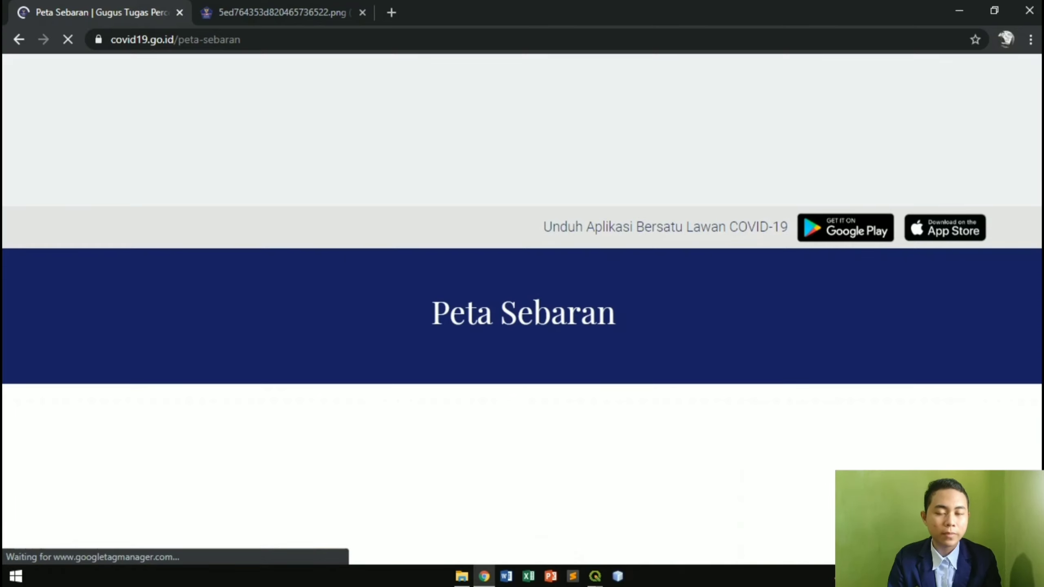
{"action": "scroll", "coordinate": [522, 288], "scroll_direction": "down", "scroll_amount": 4}
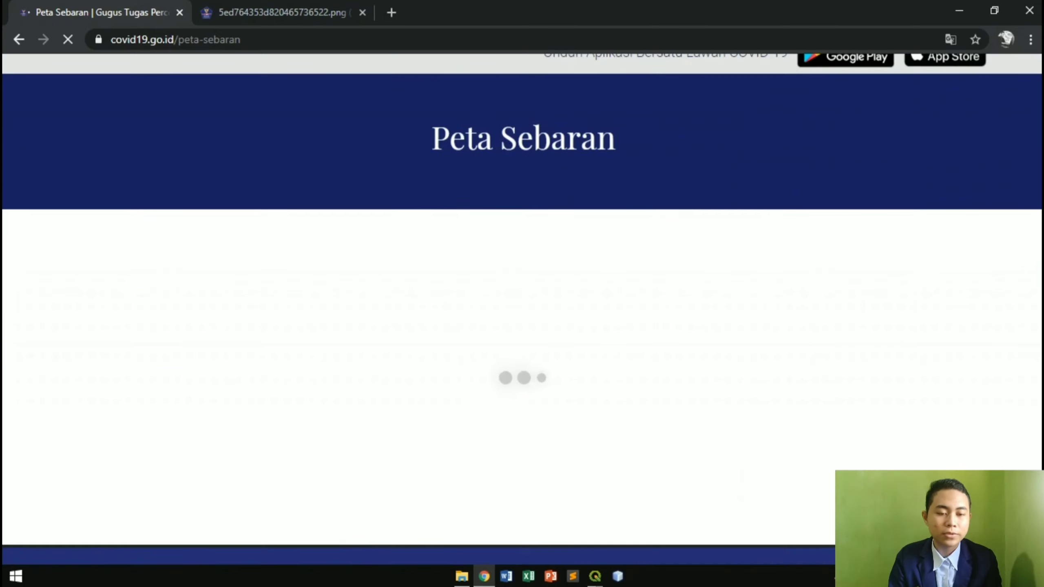
{"action": "scroll", "coordinate": [522, 288], "scroll_direction": "down", "scroll_amount": 2}
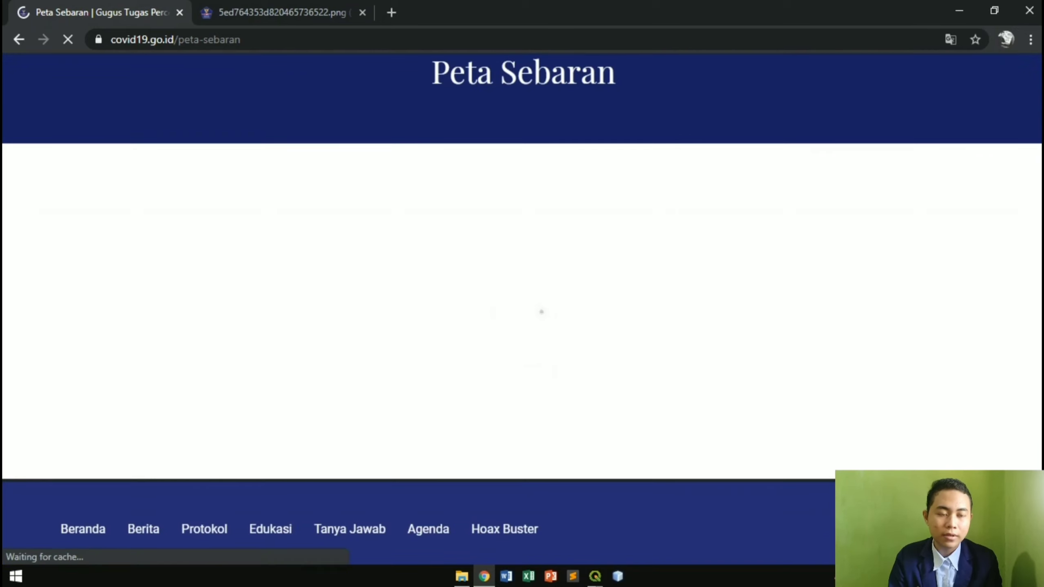
{"action": "scroll", "coordinate": [522, 288], "scroll_direction": "down", "scroll_amount": 3}
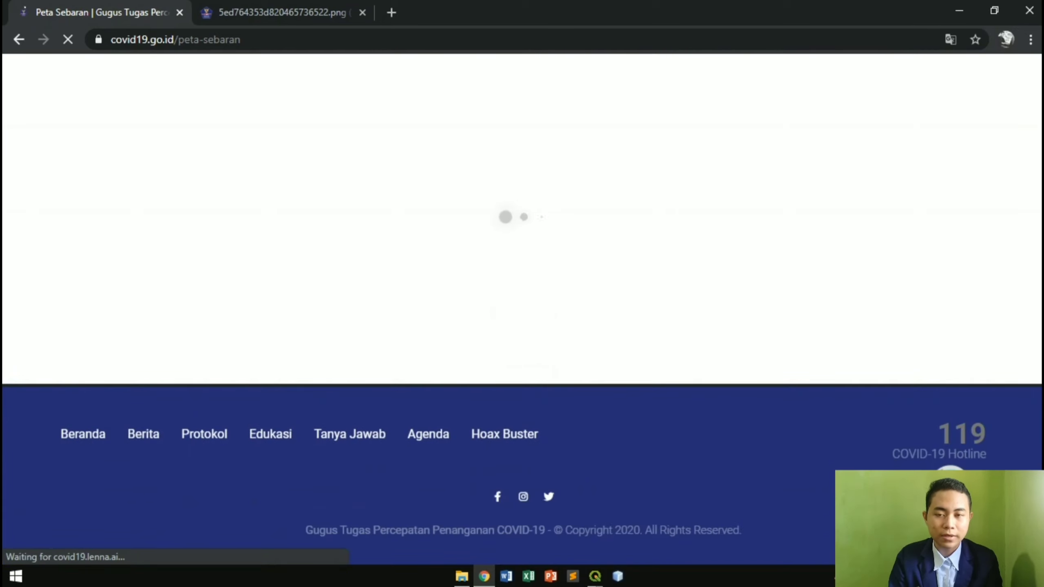
{"action": "scroll", "coordinate": [1006, 259], "scroll_direction": "down", "scroll_amount": 3}
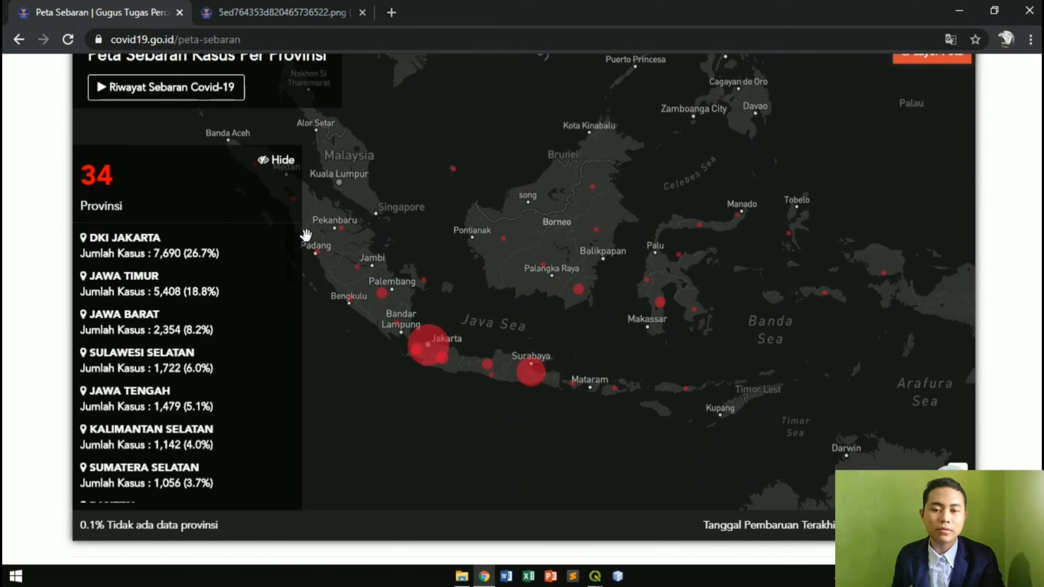
{"action": "scroll", "coordinate": [292, 246], "scroll_direction": "down", "scroll_amount": 1}
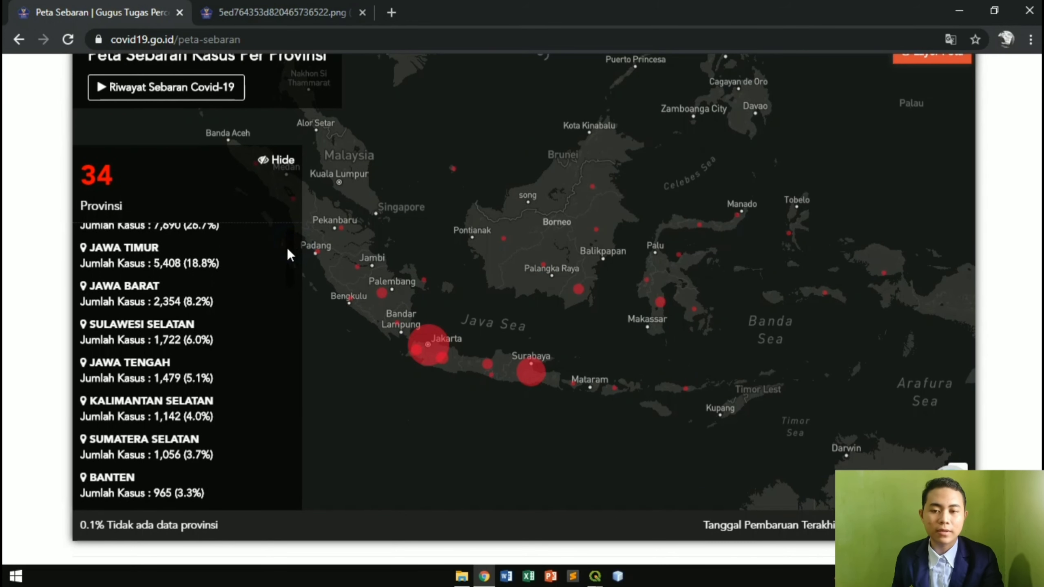
{"action": "scroll", "coordinate": [286, 243], "scroll_direction": "up", "scroll_amount": 1}
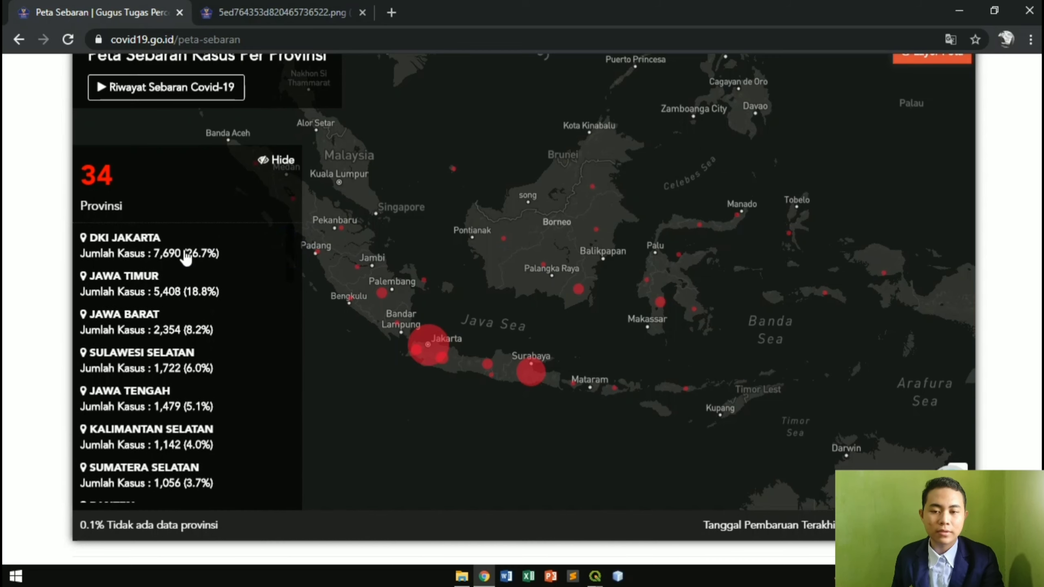
Return to QGIS, clear the province selection on the map, and close the prov attribute table.
{"action": "mouse_move", "coordinate": [595, 576]}
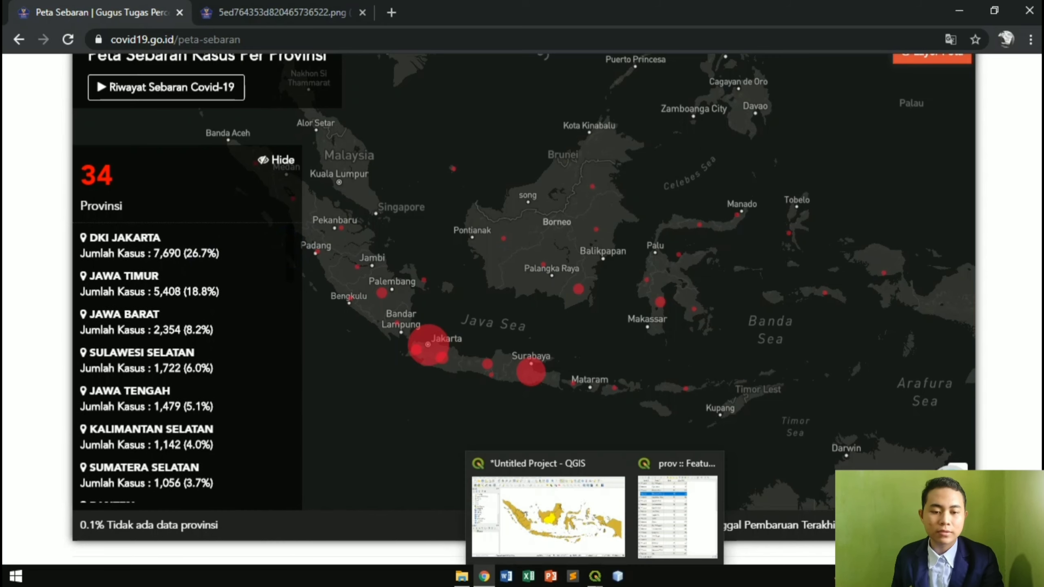
{"action": "left_click", "coordinate": [646, 536]}
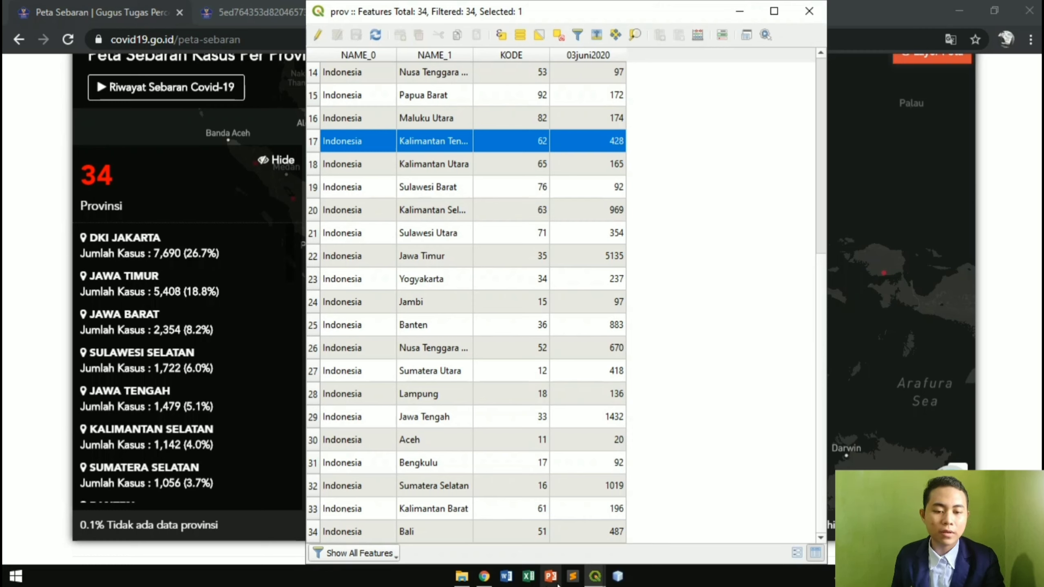
{"action": "mouse_move", "coordinate": [592, 578]}
{"action": "left_click", "coordinate": [577, 530]}
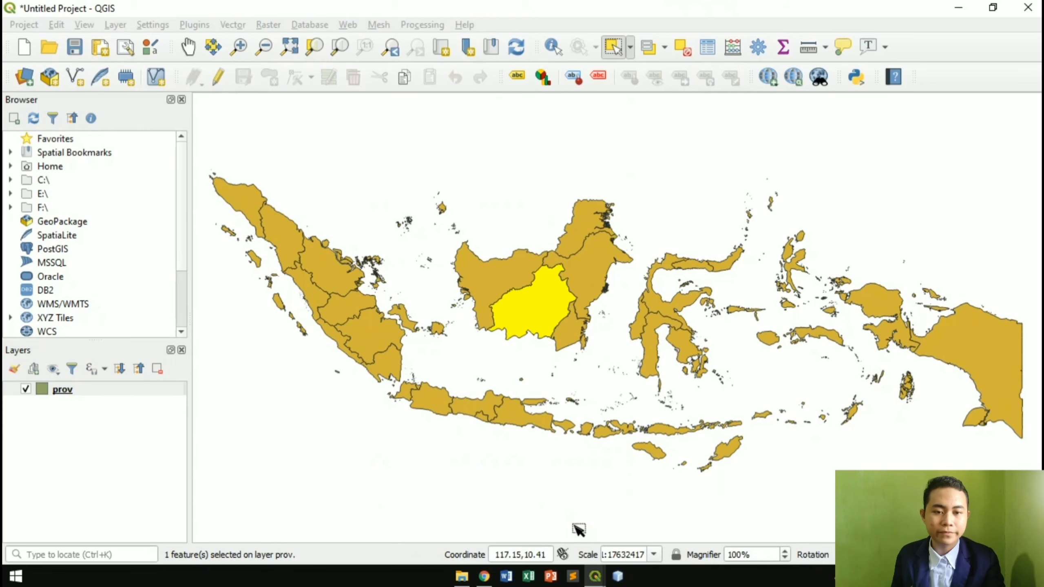
{"action": "left_click", "coordinate": [514, 198]}
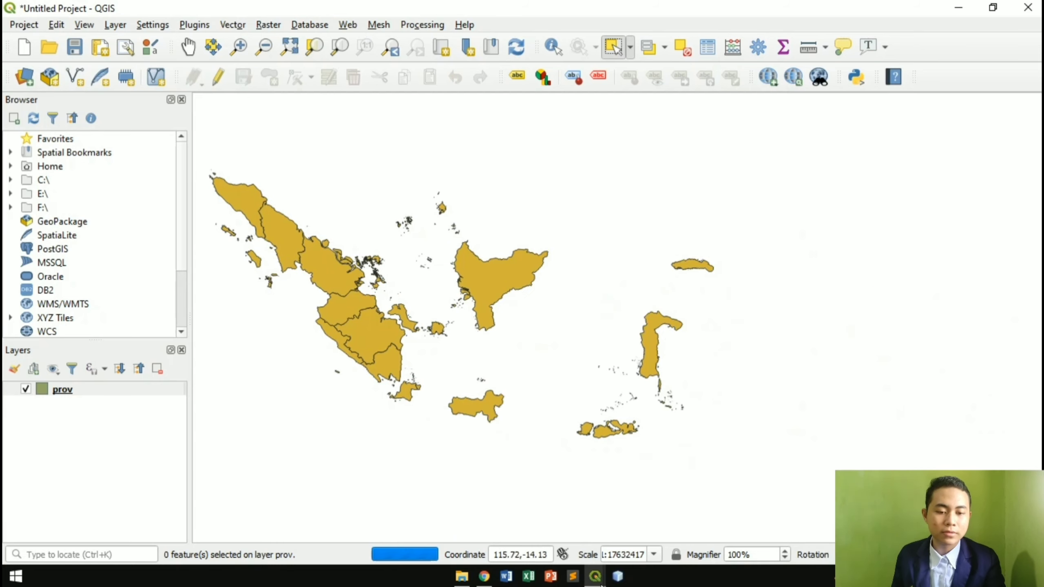
{"action": "mouse_move", "coordinate": [594, 576]}
{"action": "left_click", "coordinate": [655, 530]}
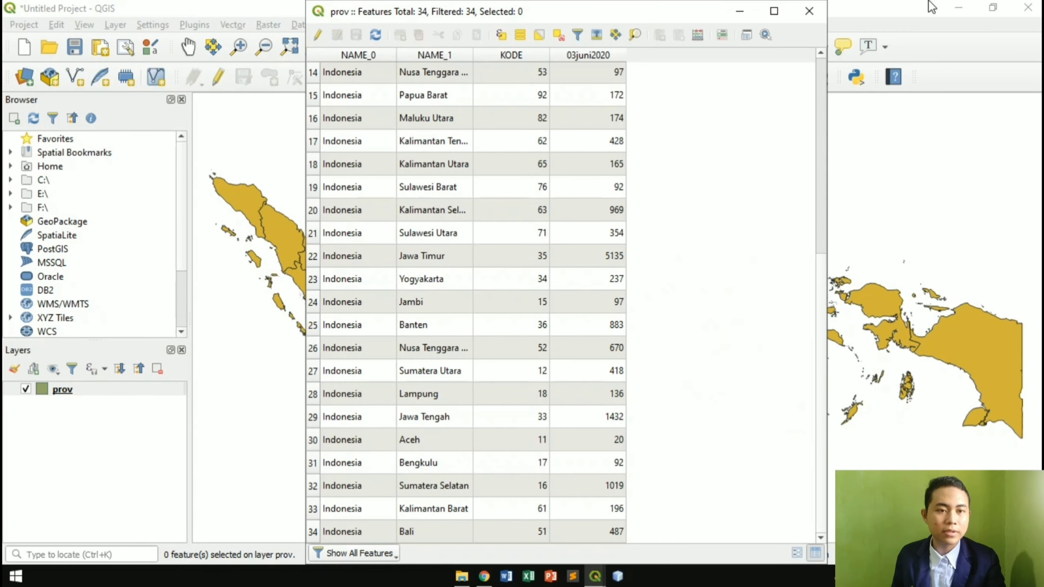
{"action": "left_click", "coordinate": [809, 11]}
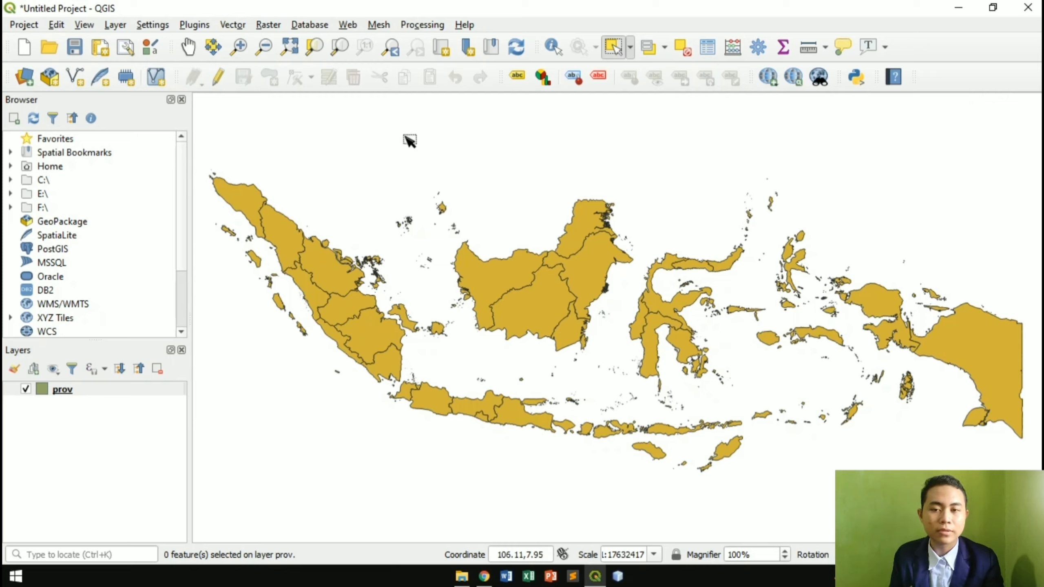
Run the Centroids geometry tool on the prov layer with a temporary output layer, and close the tool's dialog.
{"action": "left_click", "coordinate": [233, 25]}
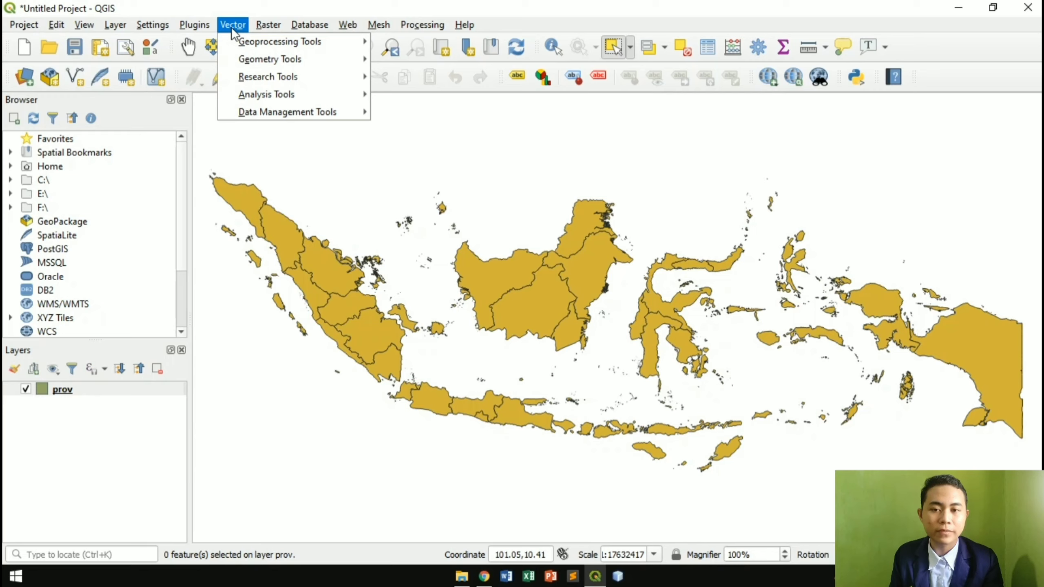
{"action": "mouse_move", "coordinate": [308, 58]}
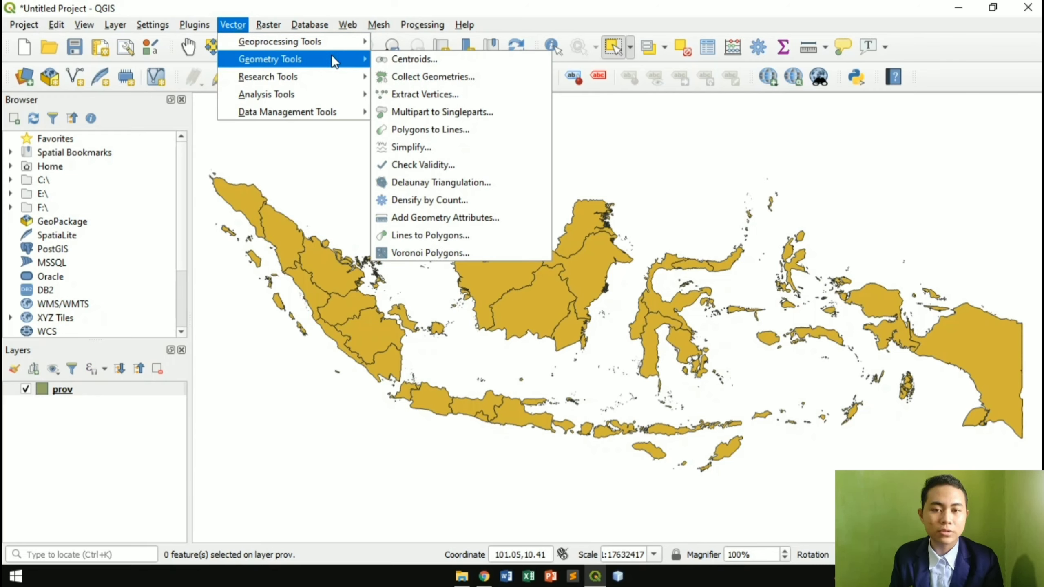
{"action": "left_click", "coordinate": [413, 60]}
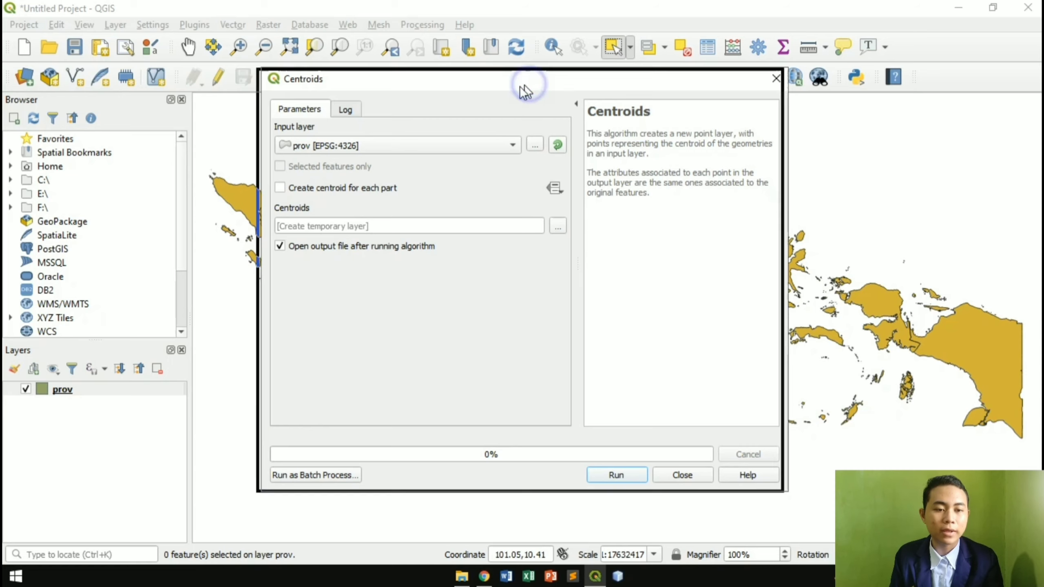
{"action": "left_click_drag", "start_coordinate": [529, 83], "coordinate": [514, 88]}
{"action": "left_click_drag", "start_coordinate": [426, 101], "coordinate": [355, 109]}
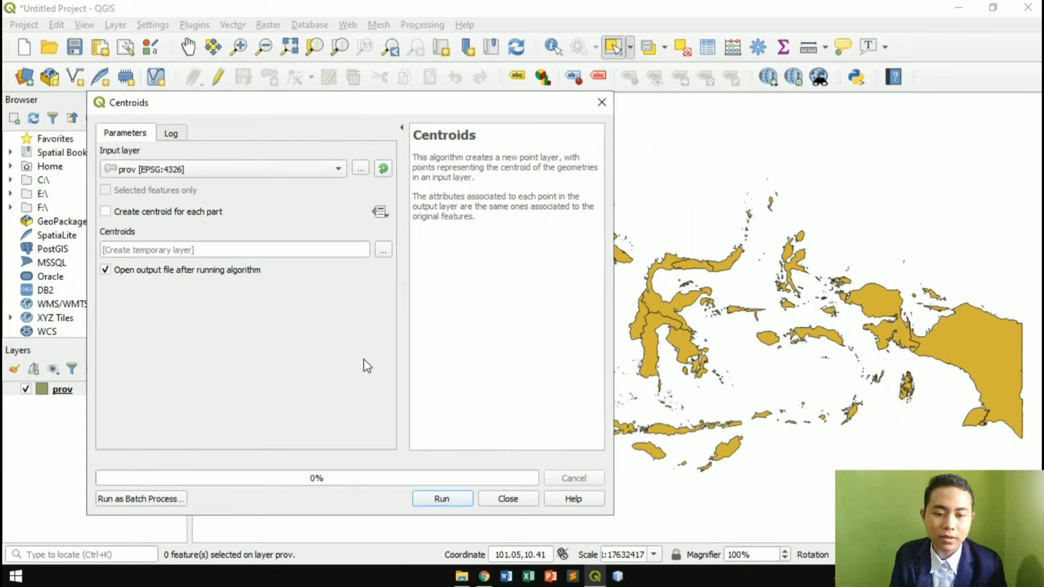
{"action": "left_click", "coordinate": [436, 500]}
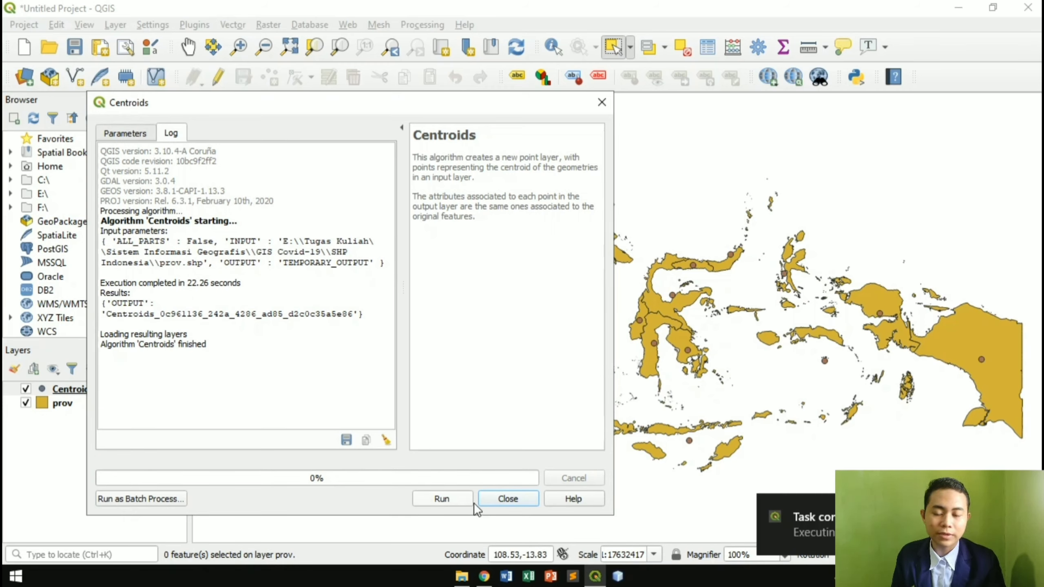
{"action": "left_click", "coordinate": [507, 497]}
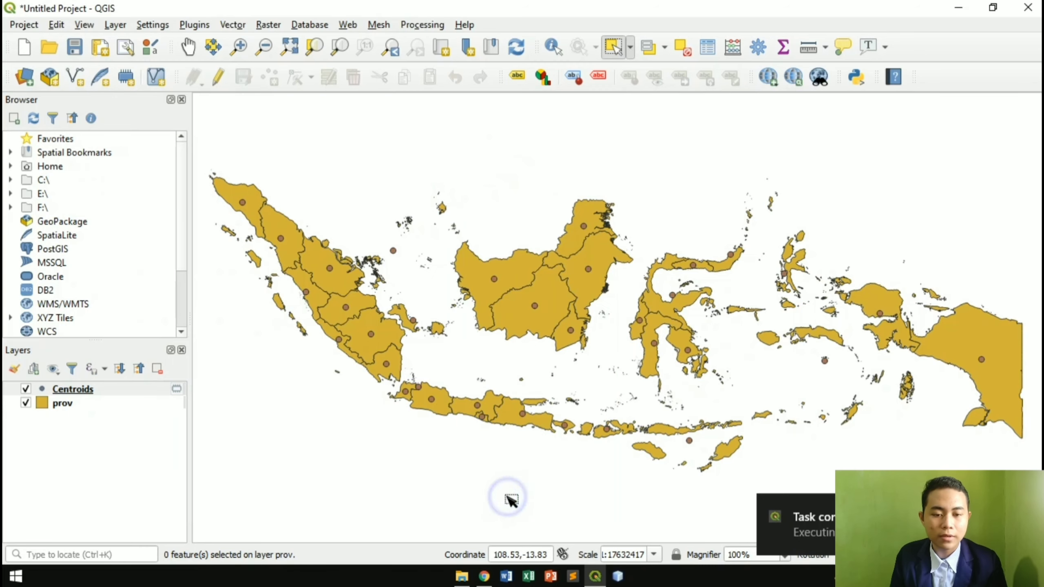
Start editing the Centroids layer and move the Maluku point from the sea onto the middle of Seram island with the Vertex tool.
{"action": "left_click", "coordinate": [771, 403]}
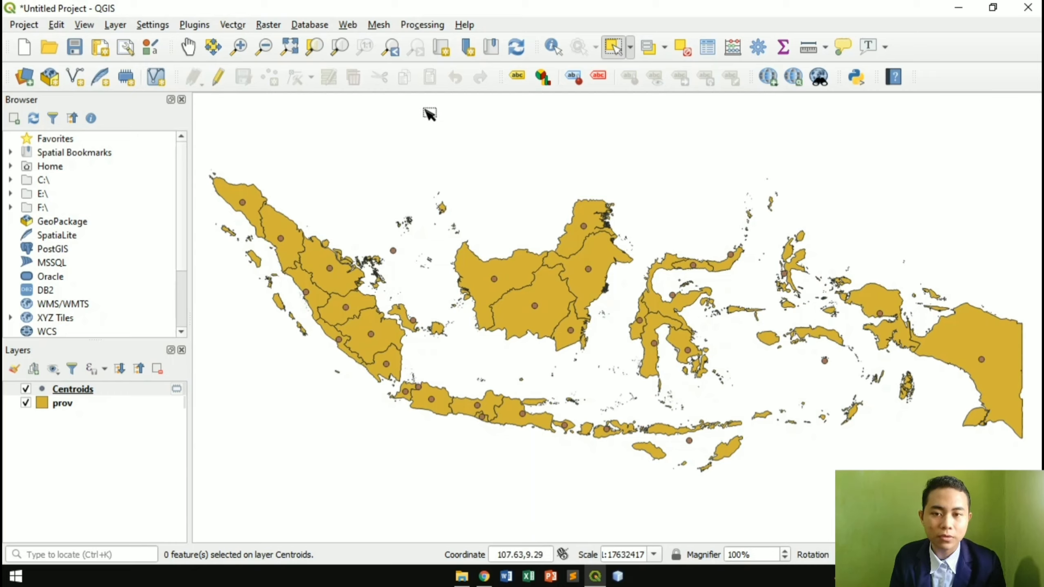
{"action": "left_click", "coordinate": [215, 79]}
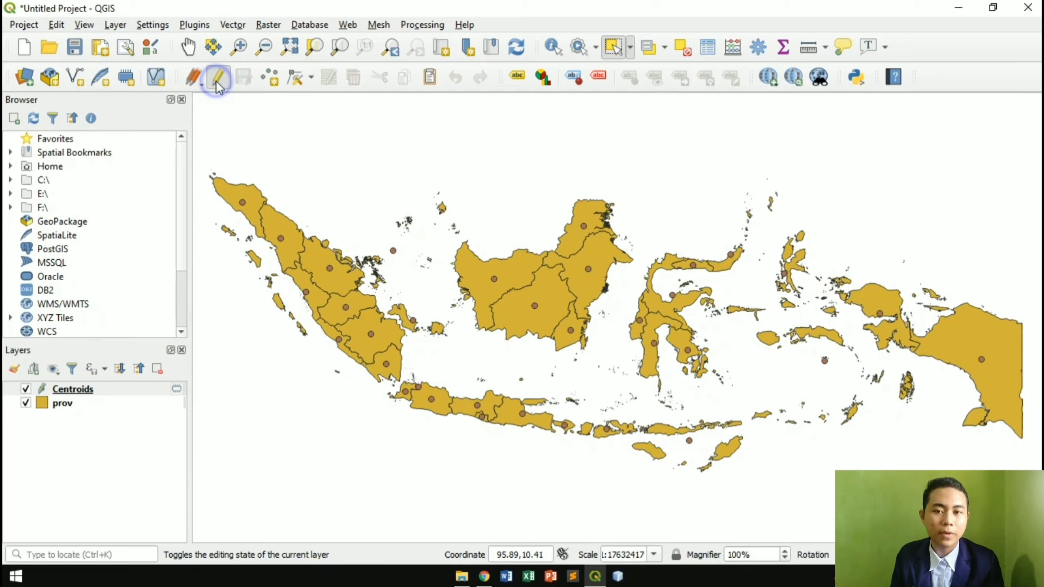
{"action": "left_click", "coordinate": [293, 81]}
{"action": "scroll", "coordinate": [428, 257], "scroll_direction": "up", "scroll_amount": 1}
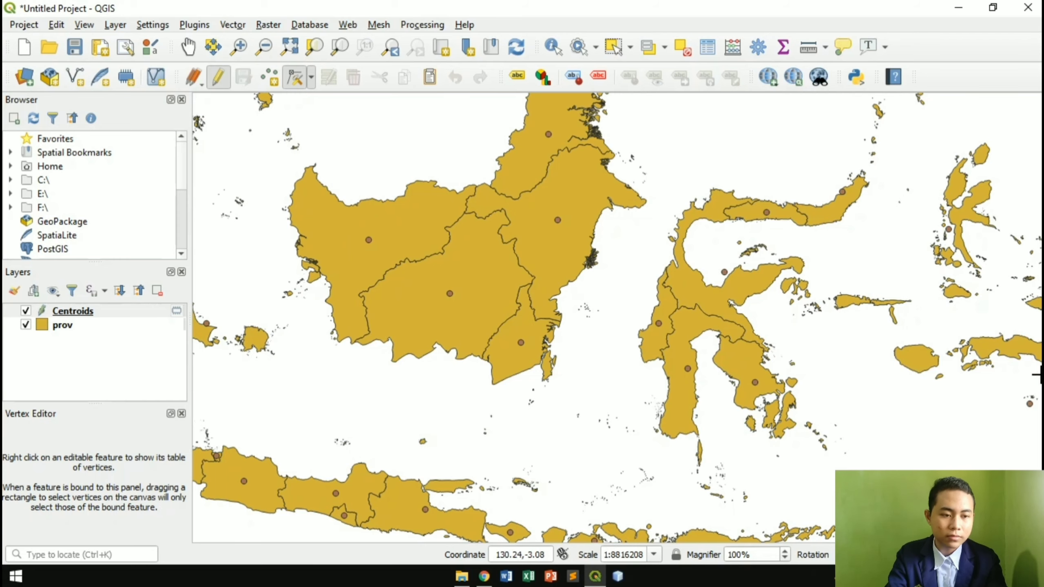
{"action": "scroll", "coordinate": [740, 481], "scroll_direction": "down", "scroll_amount": 1}
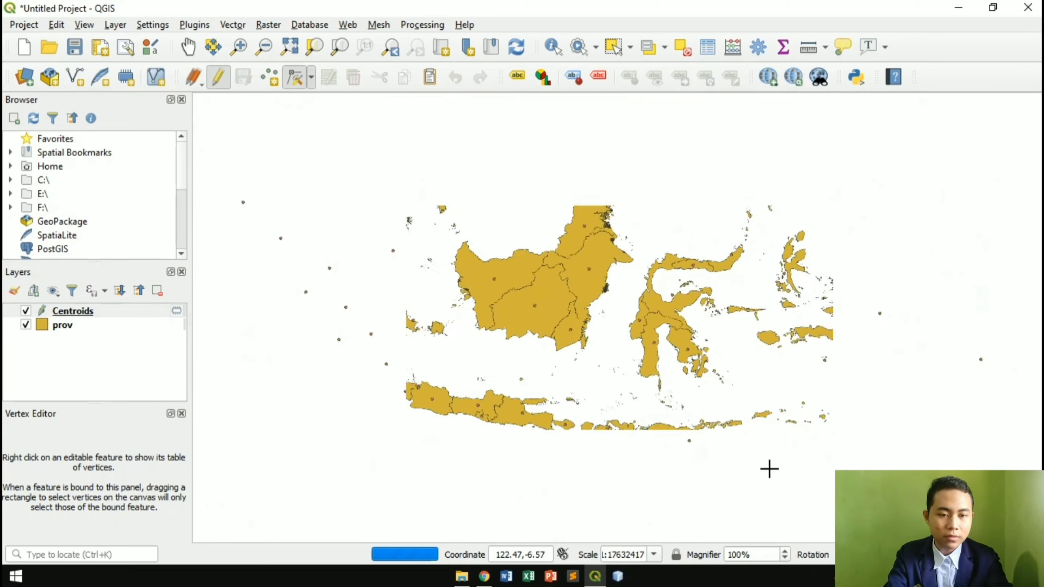
{"action": "scroll", "coordinate": [822, 390], "scroll_direction": "up", "scroll_amount": 1}
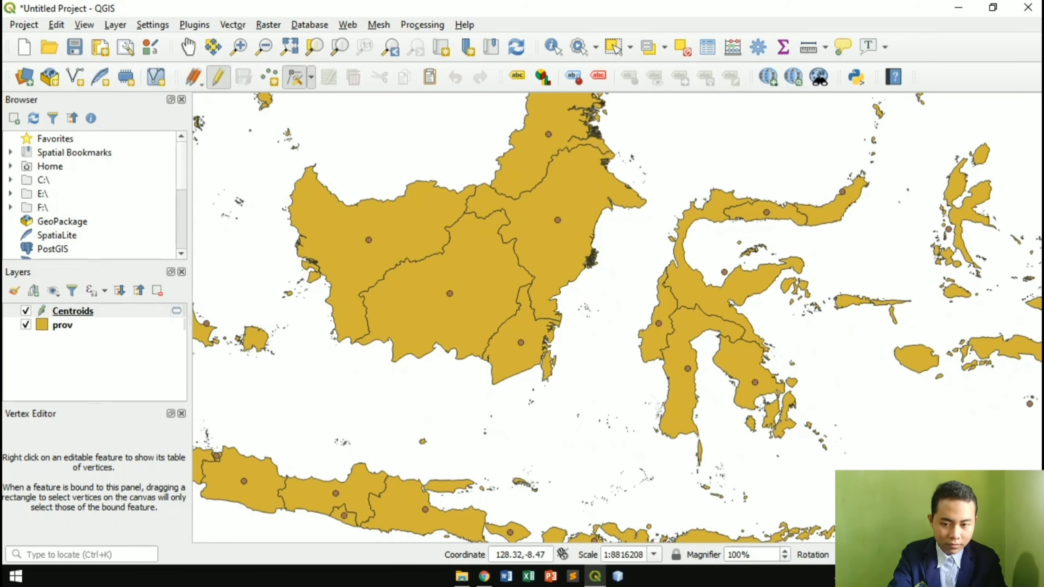
{"action": "left_click", "coordinate": [188, 47]}
{"action": "left_click_drag", "start_coordinate": [677, 328], "coordinate": [301, 249]}
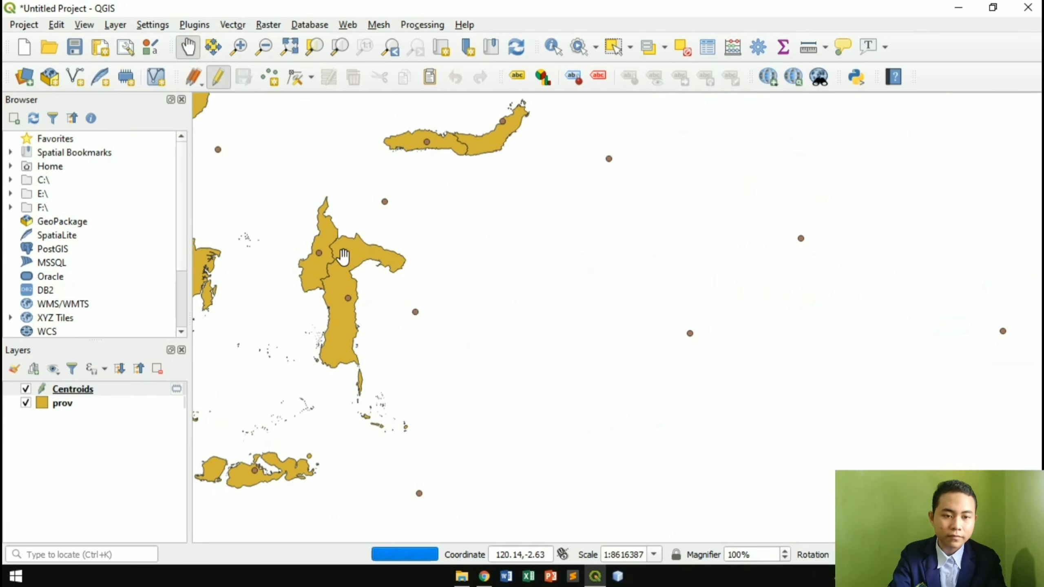
{"action": "left_click", "coordinate": [295, 77]}
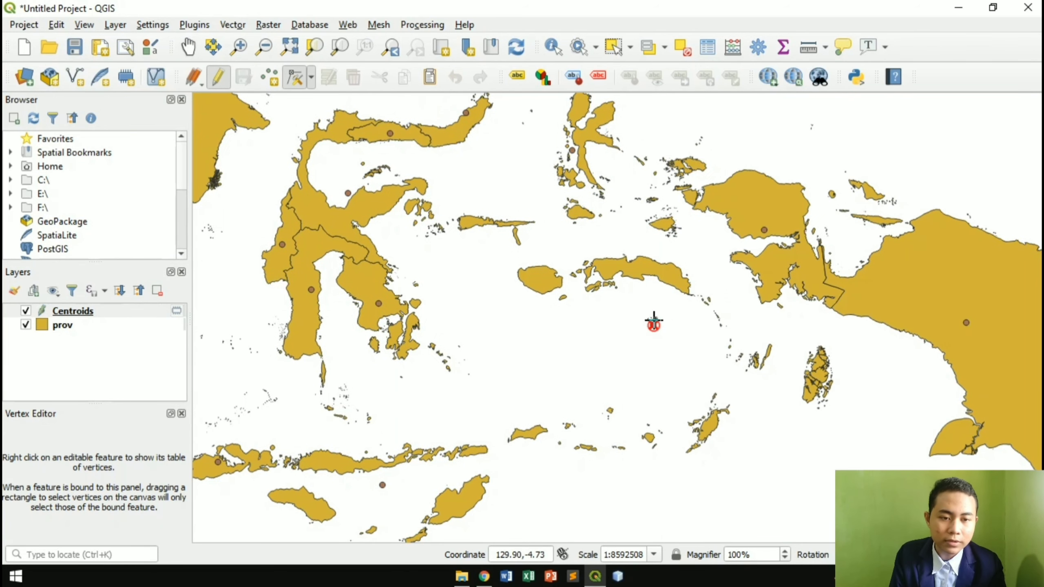
{"action": "left_click", "coordinate": [644, 265]}
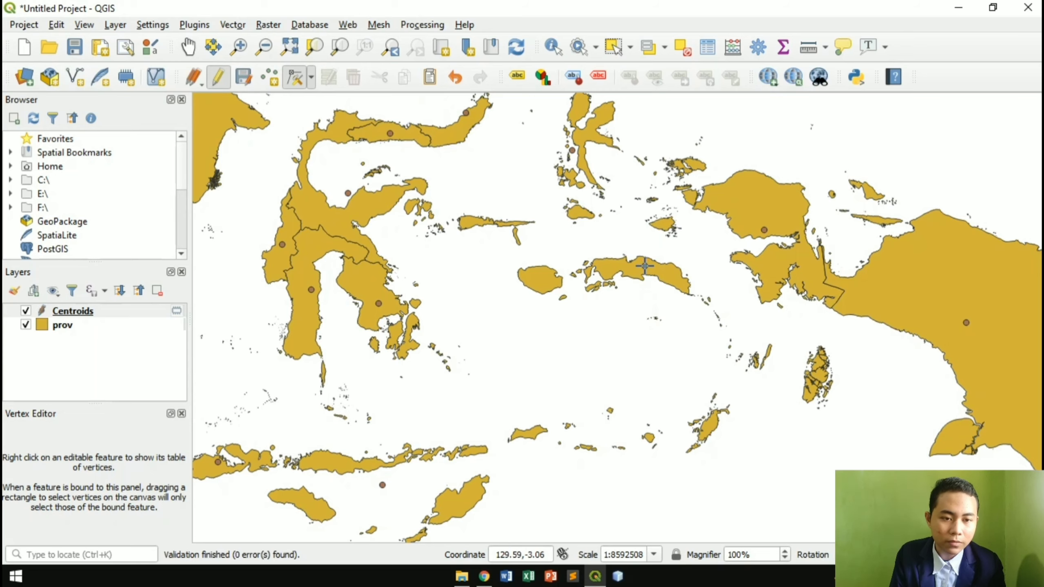
Move the Central Sulawesi centroid point from the gulf onto the province's land area just to the southeast.
{"action": "left_click", "coordinate": [188, 46]}
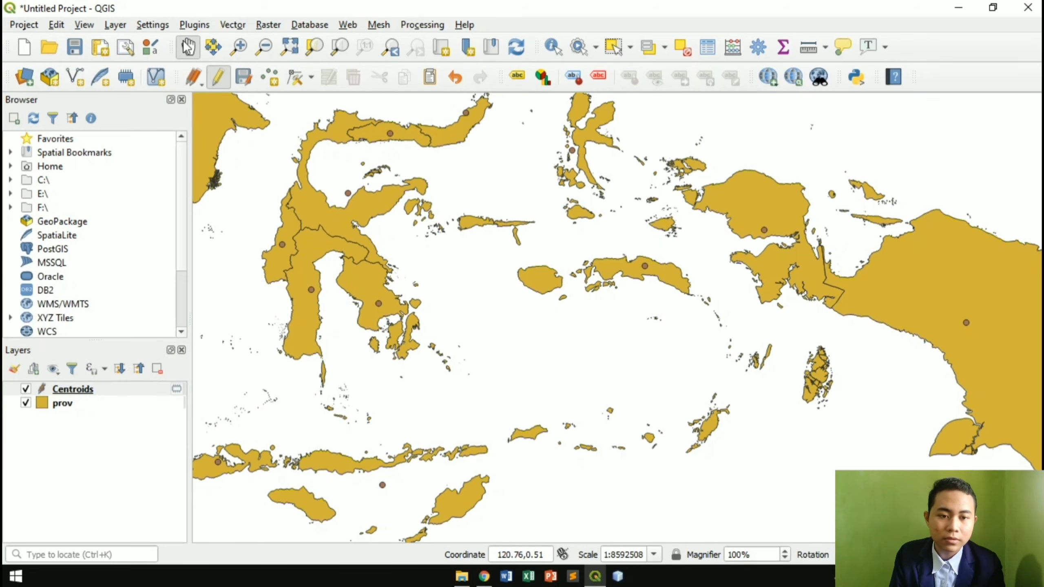
{"action": "left_click_drag", "start_coordinate": [292, 166], "coordinate": [364, 185]}
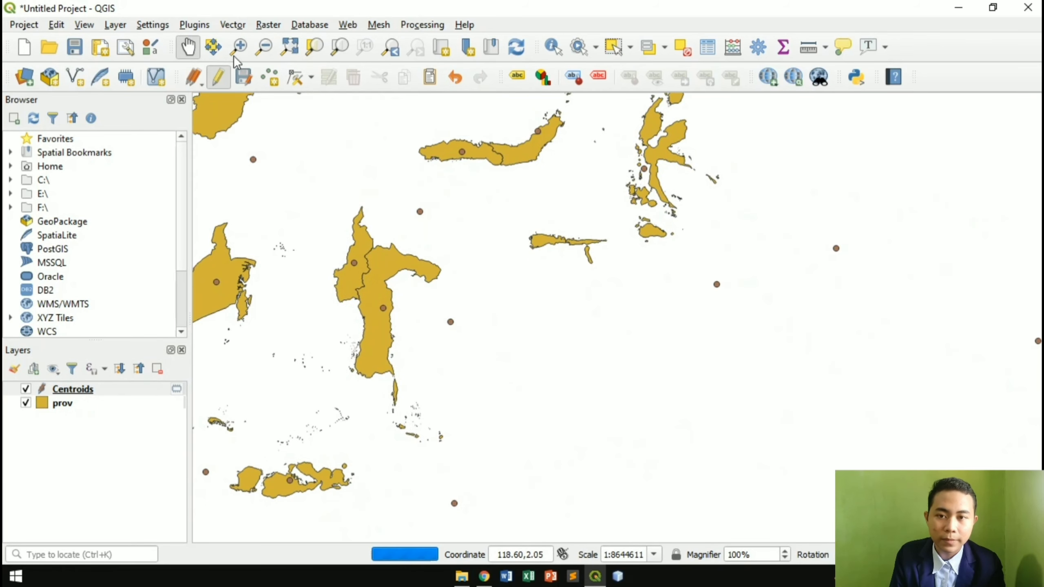
{"action": "left_click", "coordinate": [295, 77]}
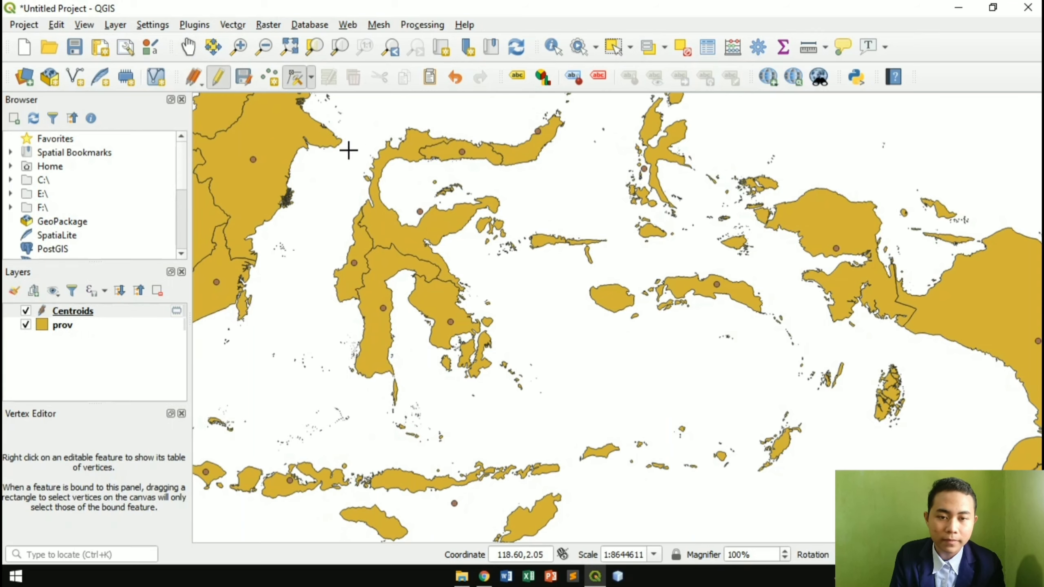
{"action": "left_click", "coordinate": [418, 212]}
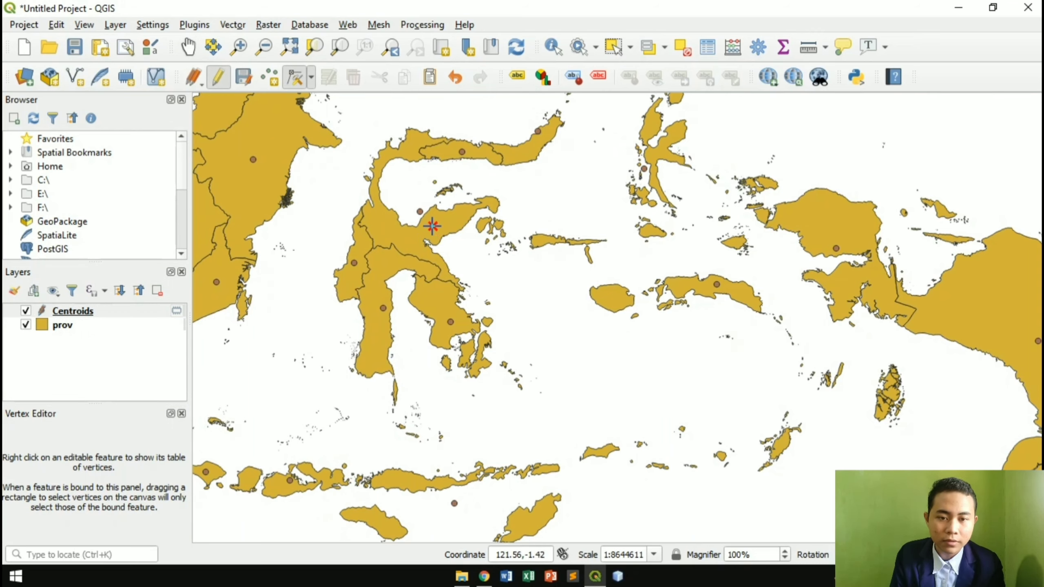
{"action": "left_click", "coordinate": [432, 226]}
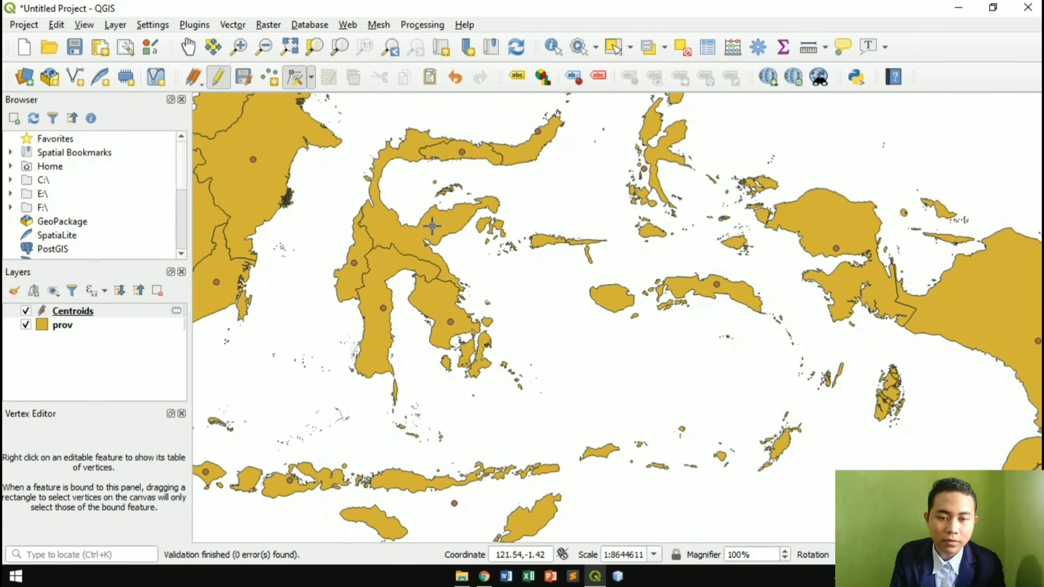
Move the West Papua centroid to the middle of its northern peninsula and the East Nusa Tenggara centroid onto Flores island.
{"action": "left_click", "coordinate": [837, 243]}
{"action": "left_click", "coordinate": [827, 224]}
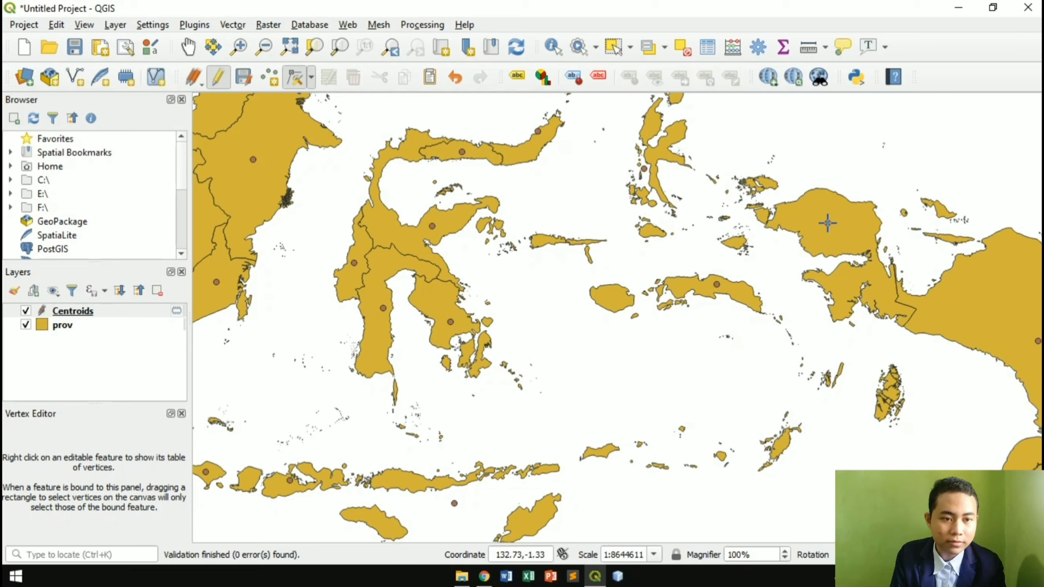
{"action": "left_click", "coordinate": [456, 503]}
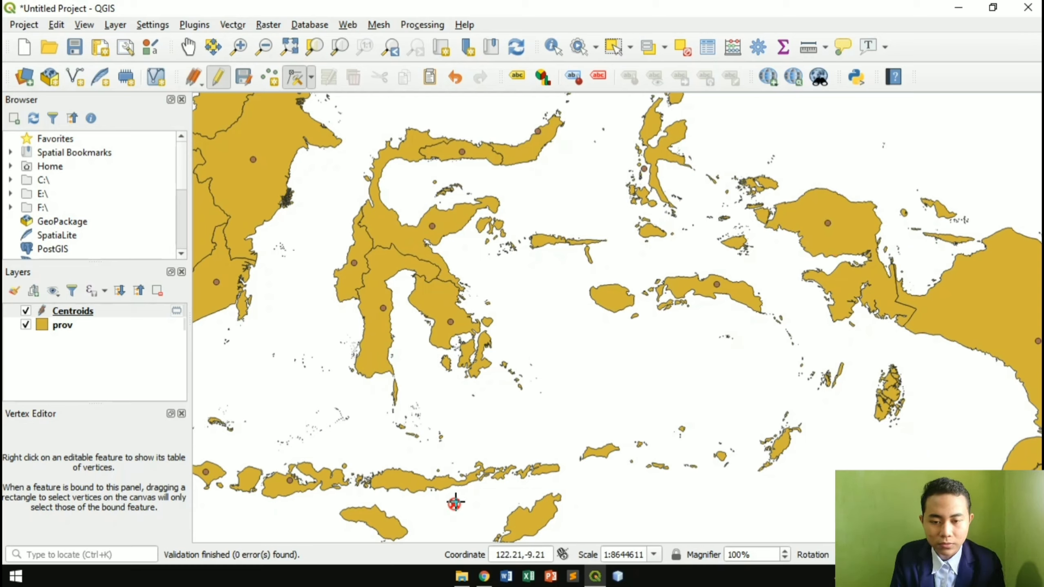
{"action": "left_click", "coordinate": [403, 479]}
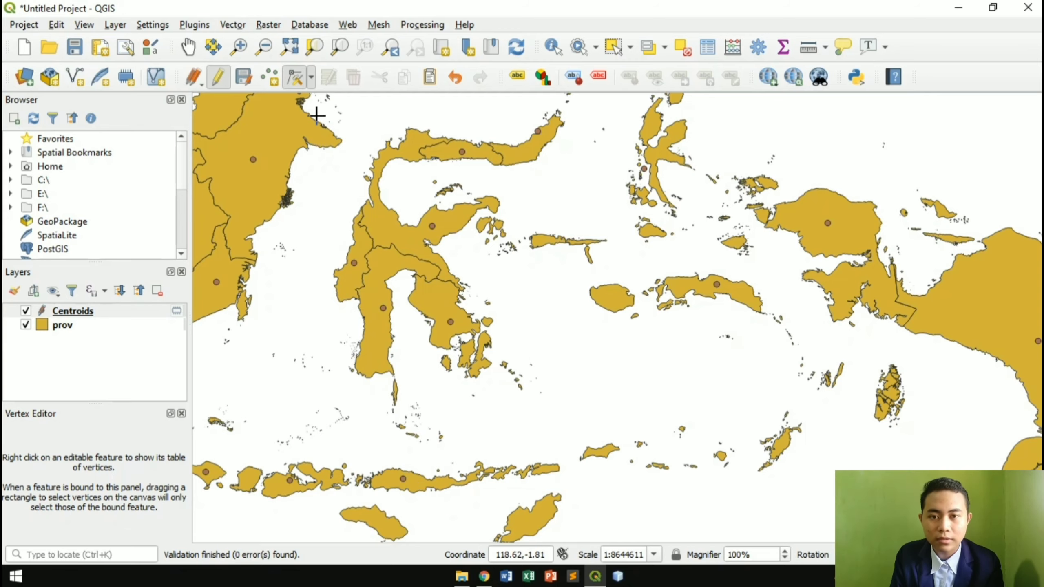
Move the Riau Islands centroid from the open sea onto Bintan island and the Bangka Belitung centroid onto Bangka island.
{"action": "left_click", "coordinate": [188, 46]}
{"action": "left_click_drag", "start_coordinate": [280, 186], "coordinate": [613, 231]}
{"action": "left_click_drag", "start_coordinate": [345, 246], "coordinate": [615, 341]}
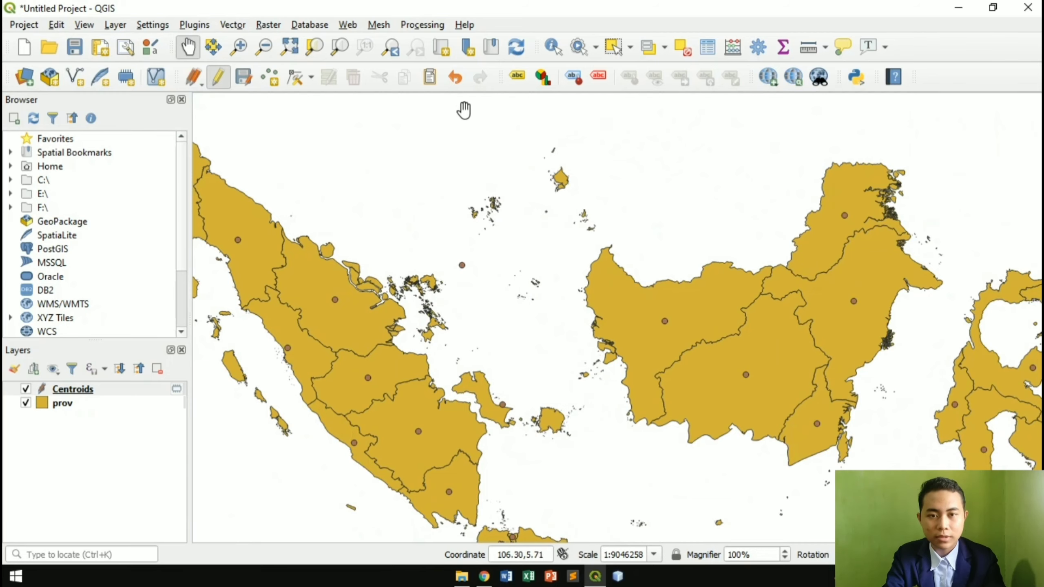
{"action": "scroll", "coordinate": [367, 123], "scroll_direction": "up", "scroll_amount": 1}
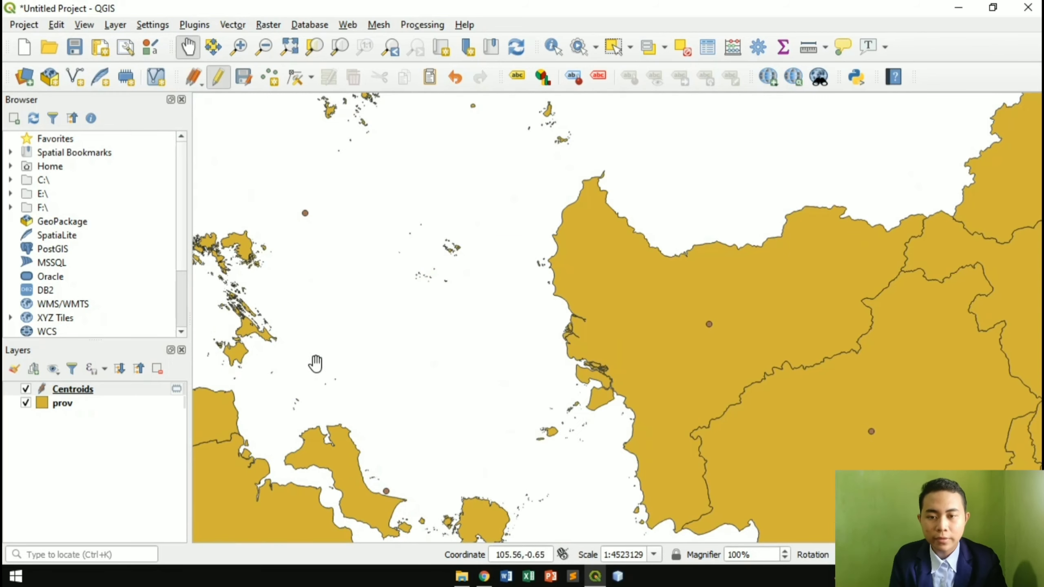
{"action": "left_click_drag", "start_coordinate": [315, 361], "coordinate": [397, 374]}
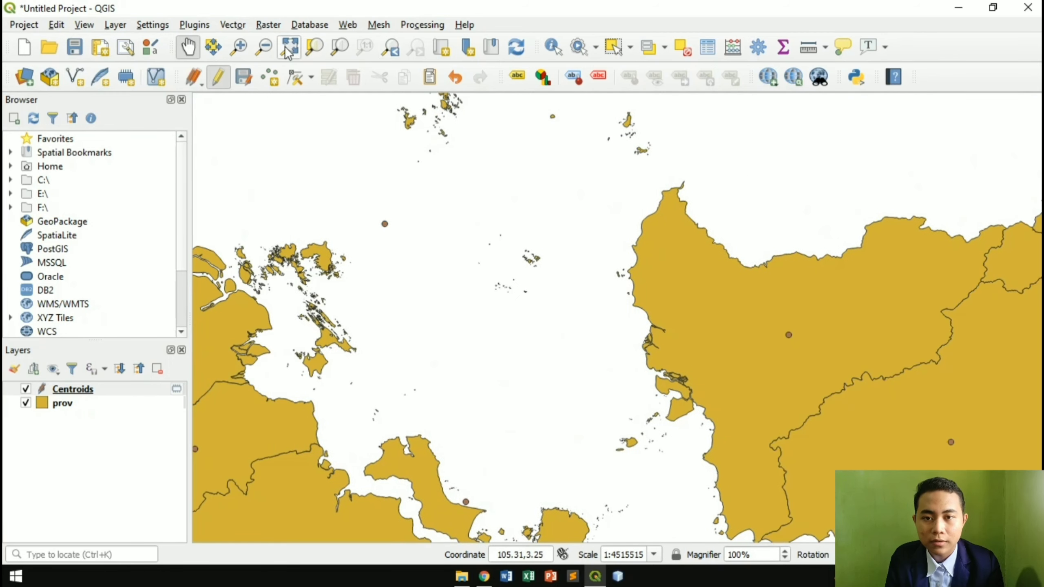
{"action": "left_click", "coordinate": [294, 78]}
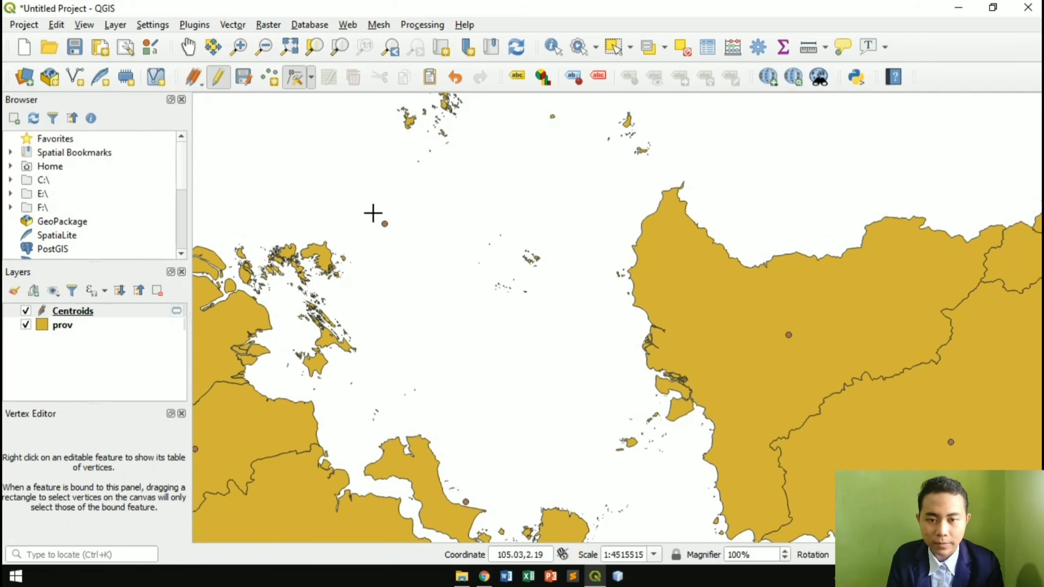
{"action": "left_click", "coordinate": [386, 224]}
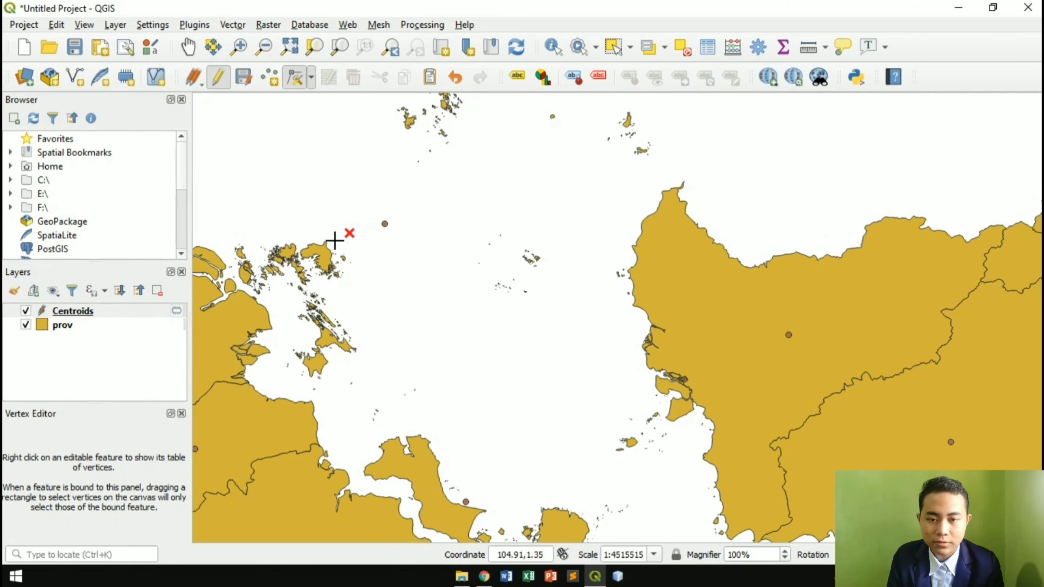
{"action": "left_click", "coordinate": [317, 252]}
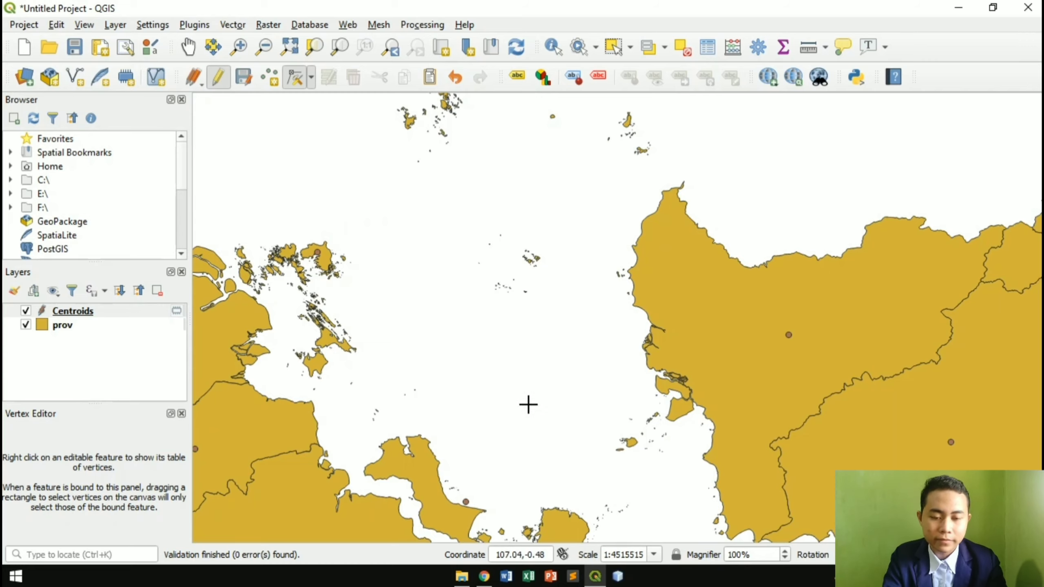
{"action": "left_click", "coordinate": [460, 506]}
{"action": "scroll", "coordinate": [437, 509], "scroll_direction": "down", "scroll_amount": 2}
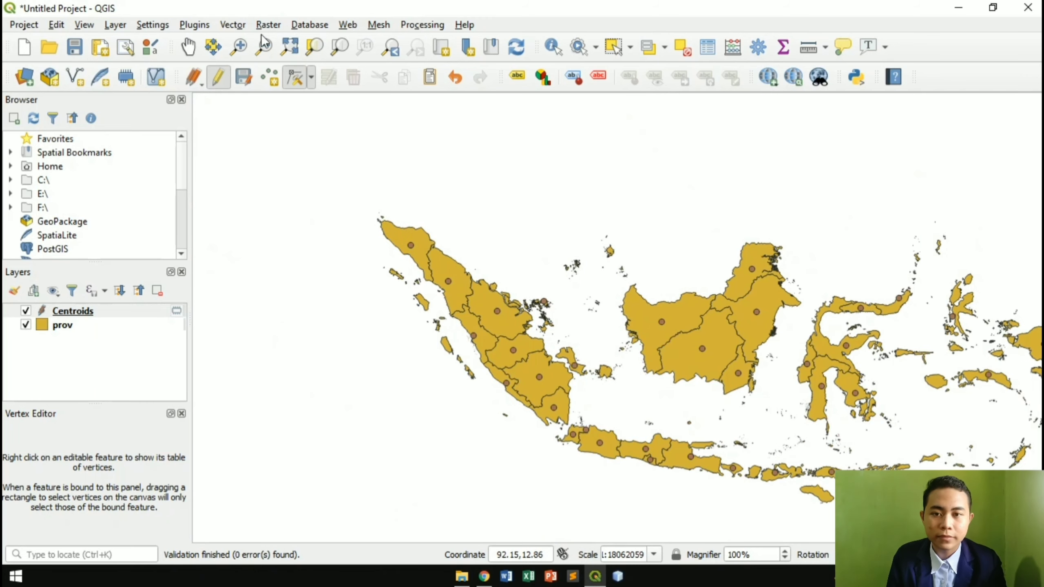
Bring all of Indonesia into view, stop editing the Centroids layer and save its changes.
{"action": "left_click", "coordinate": [188, 47]}
{"action": "left_click_drag", "start_coordinate": [771, 329], "coordinate": [571, 306]}
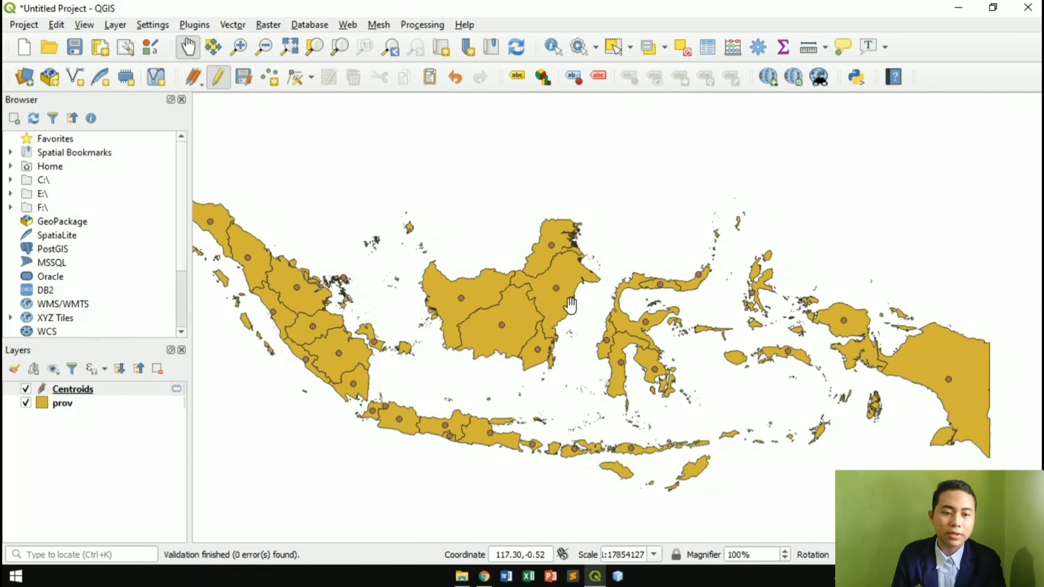
{"action": "left_click", "coordinate": [218, 77]}
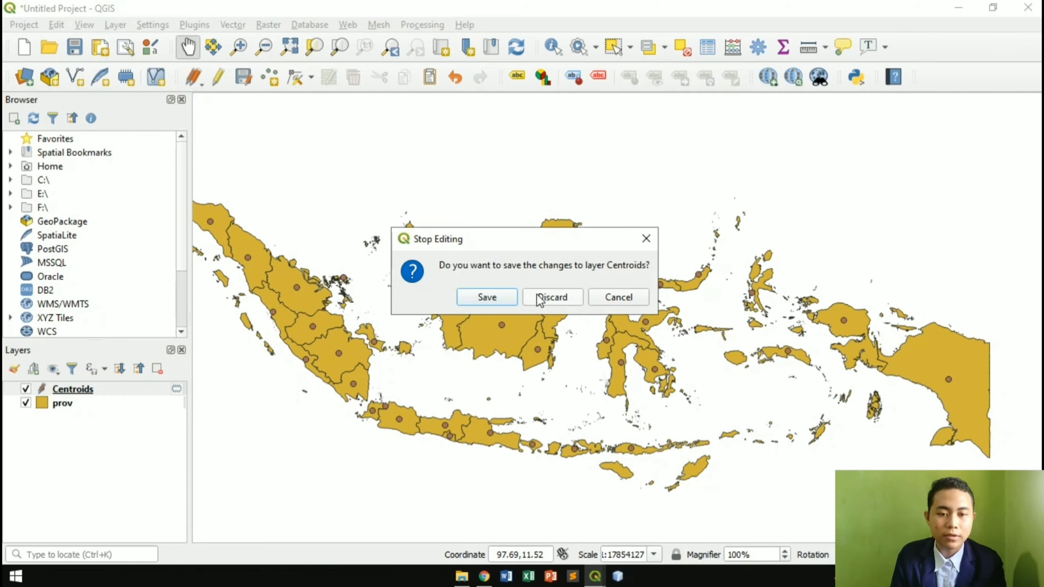
{"action": "left_click", "coordinate": [492, 296]}
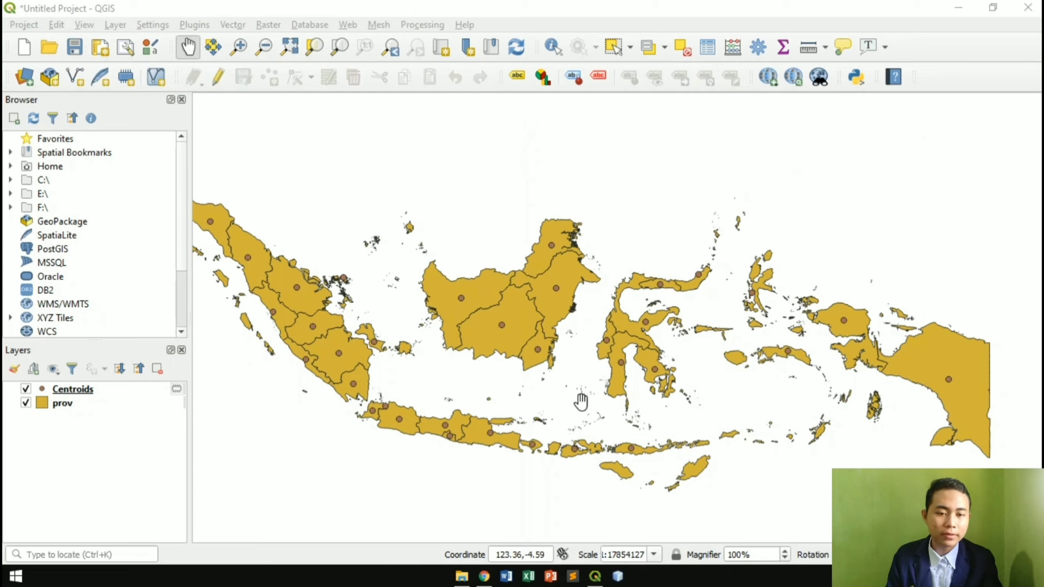
Open the Centroids layer's symbology properties and set the single-symbol marker color to bright red.
{"action": "right_click", "coordinate": [88, 387]}
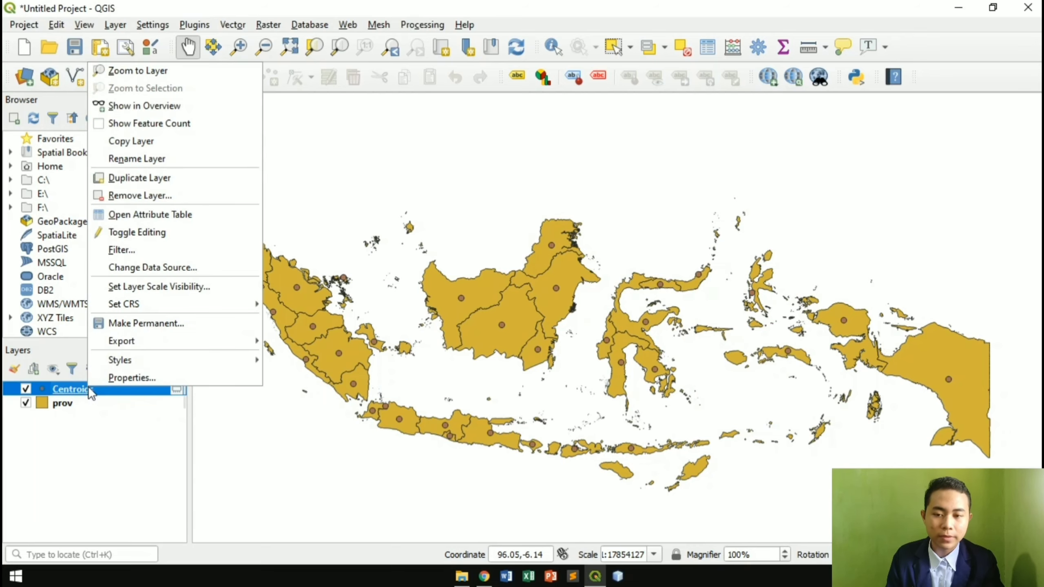
{"action": "left_click", "coordinate": [124, 373]}
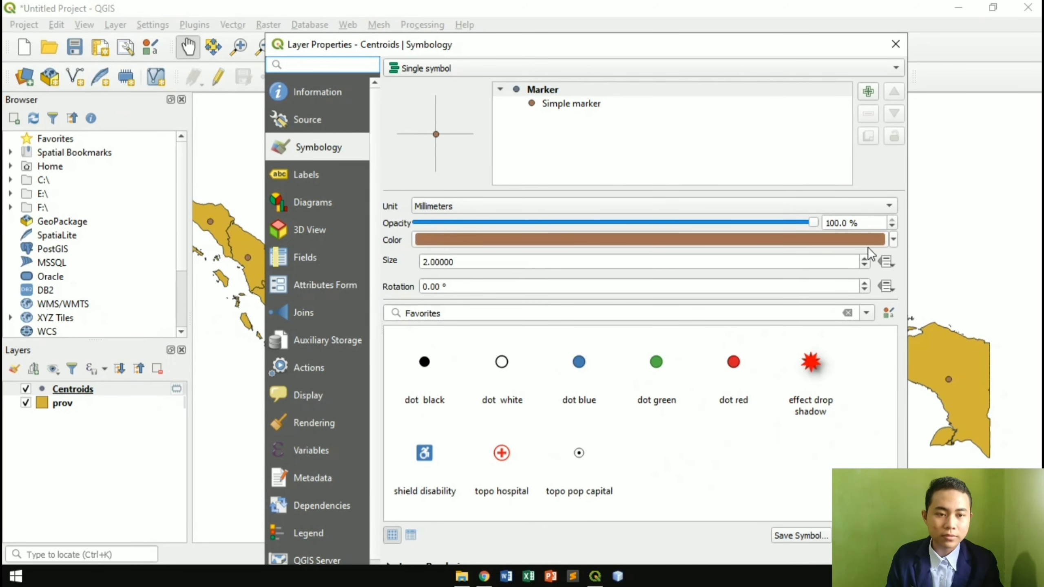
{"action": "left_click", "coordinate": [894, 241]}
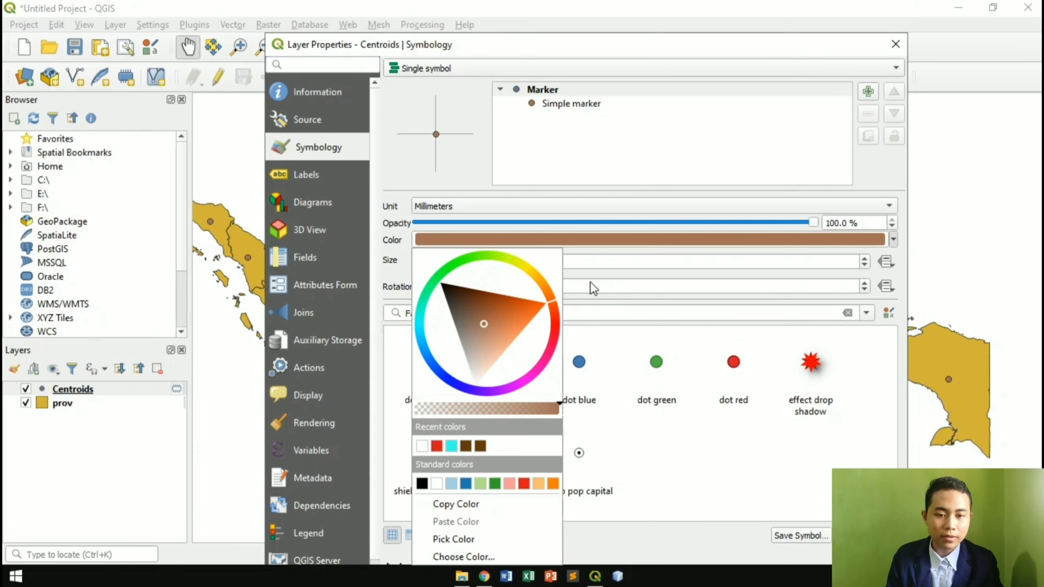
{"action": "left_click", "coordinate": [556, 320]}
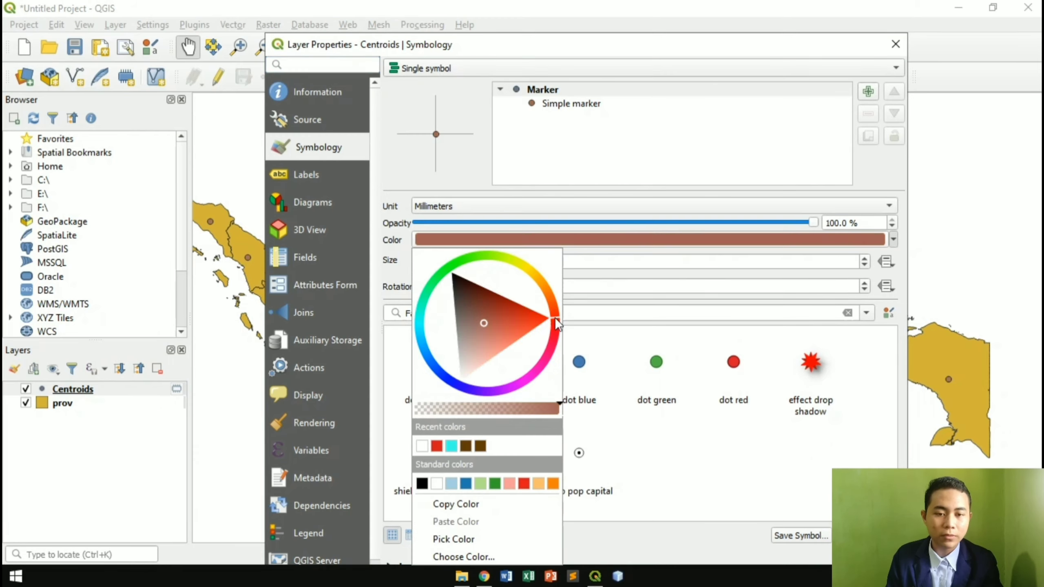
{"action": "left_click_drag", "start_coordinate": [486, 322], "coordinate": [555, 312]}
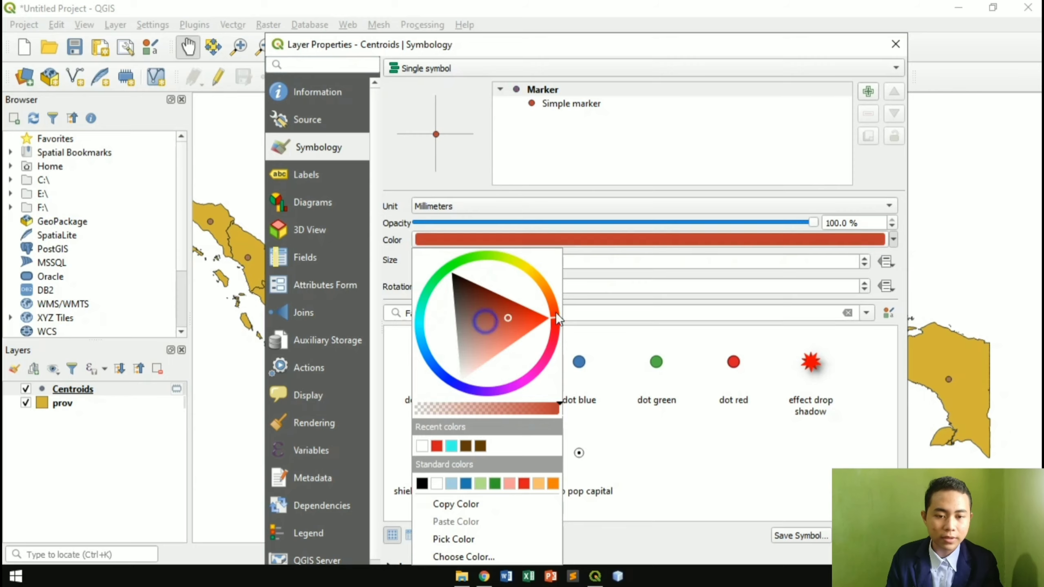
{"action": "left_click", "coordinate": [807, 495]}
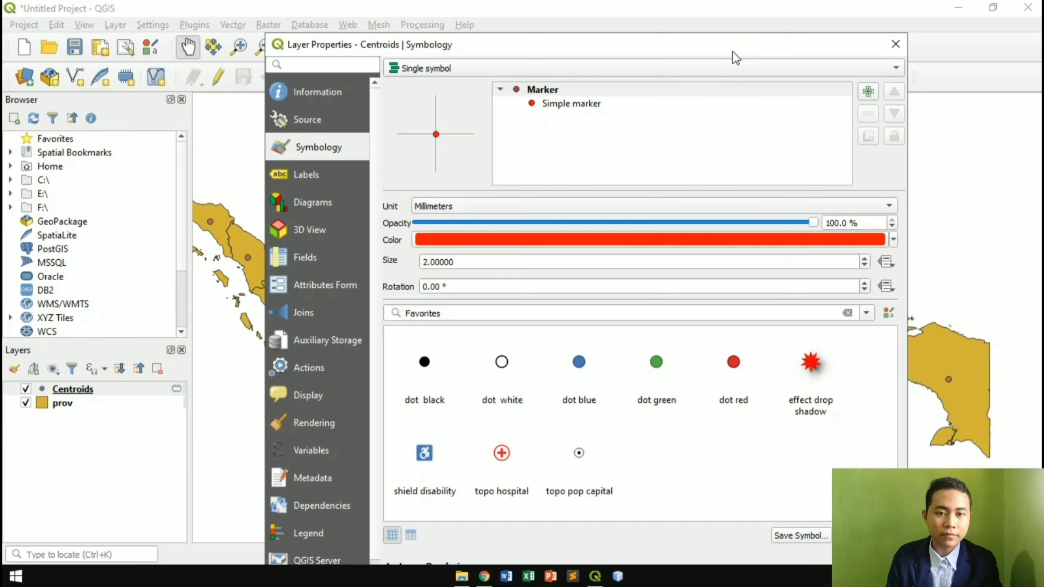
Set the Centroids marker opacity to 40% and apply the red marker style to the layer.
{"action": "left_click_drag", "start_coordinate": [736, 49], "coordinate": [761, 46]}
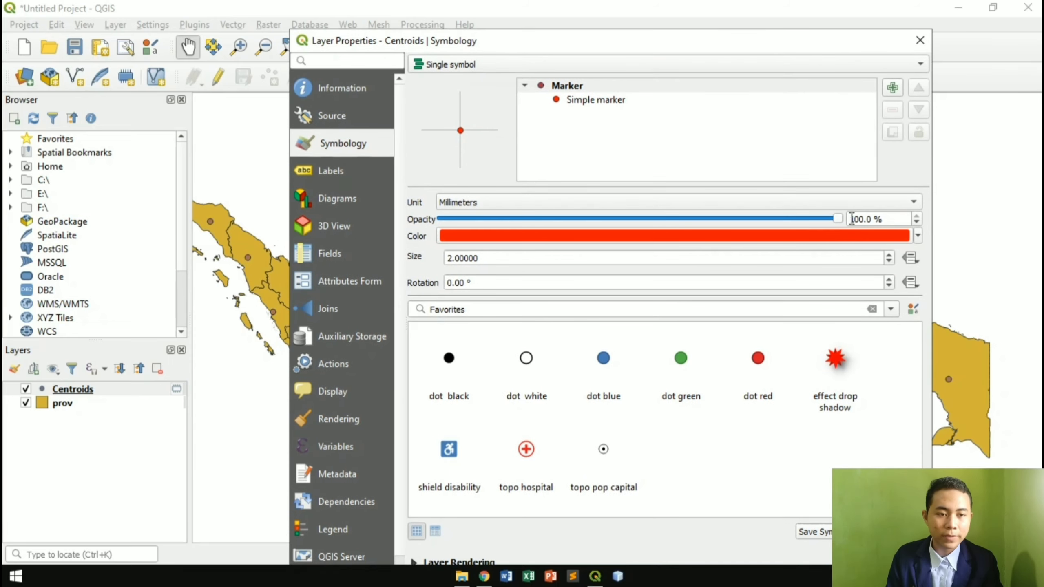
{"action": "left_click_drag", "start_coordinate": [839, 218], "coordinate": [825, 219]}
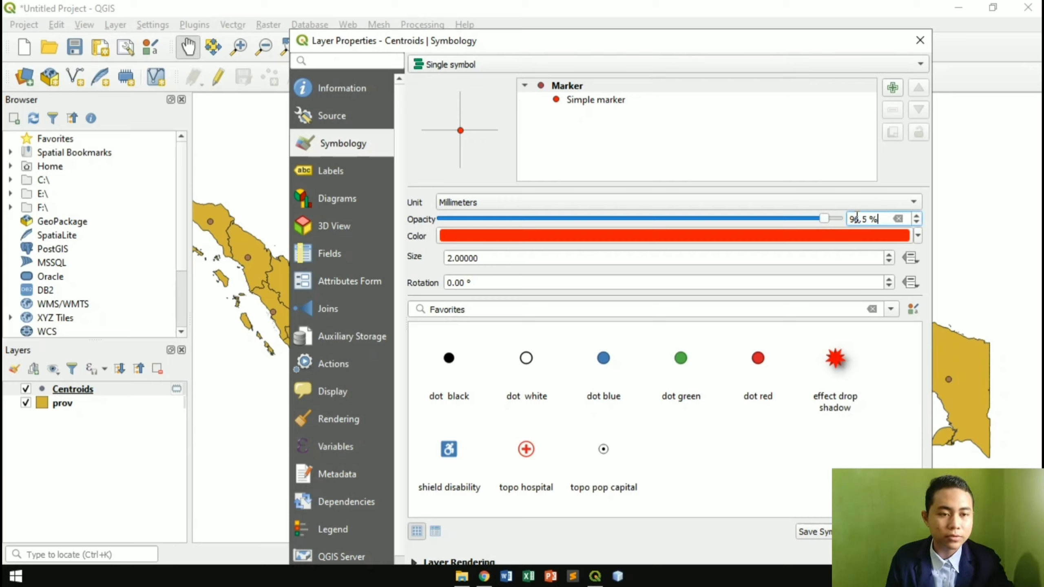
{"action": "key", "text": "BackSpace"}
{"action": "key", "text": "BackSpace"}
{"action": "key", "text": "BackSpace"}
{"action": "key", "text": "BackSpace"}
{"action": "type", "text": "4"}
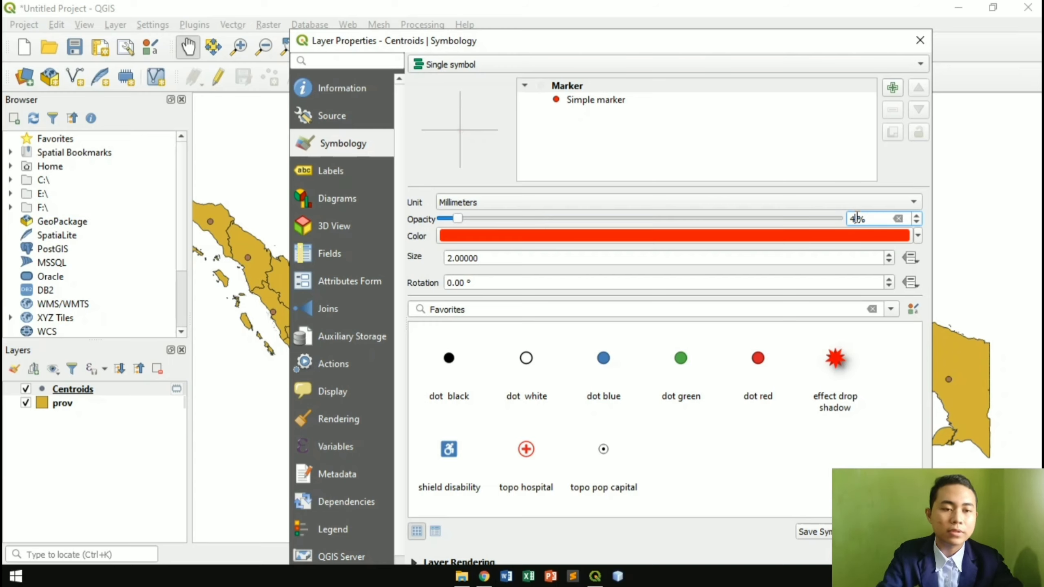
{"action": "type", "text": "0"}
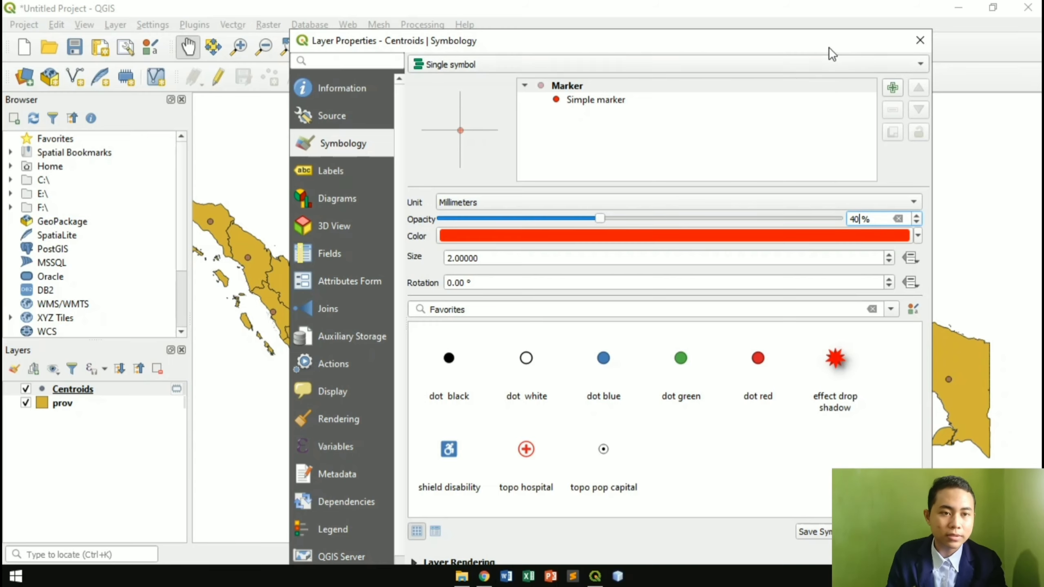
{"action": "left_click_drag", "start_coordinate": [829, 48], "coordinate": [767, 18]}
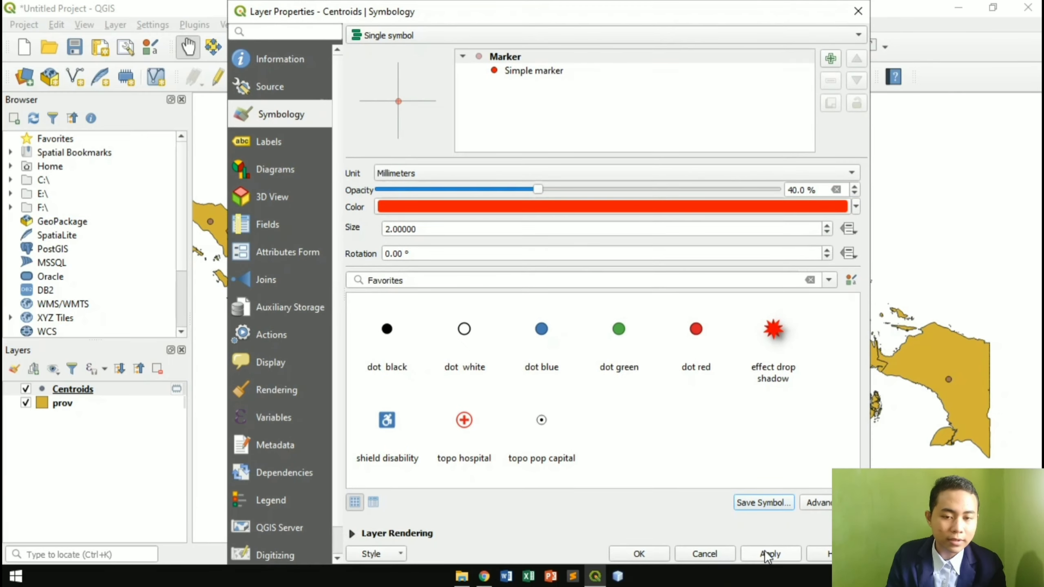
{"action": "left_click", "coordinate": [764, 550]}
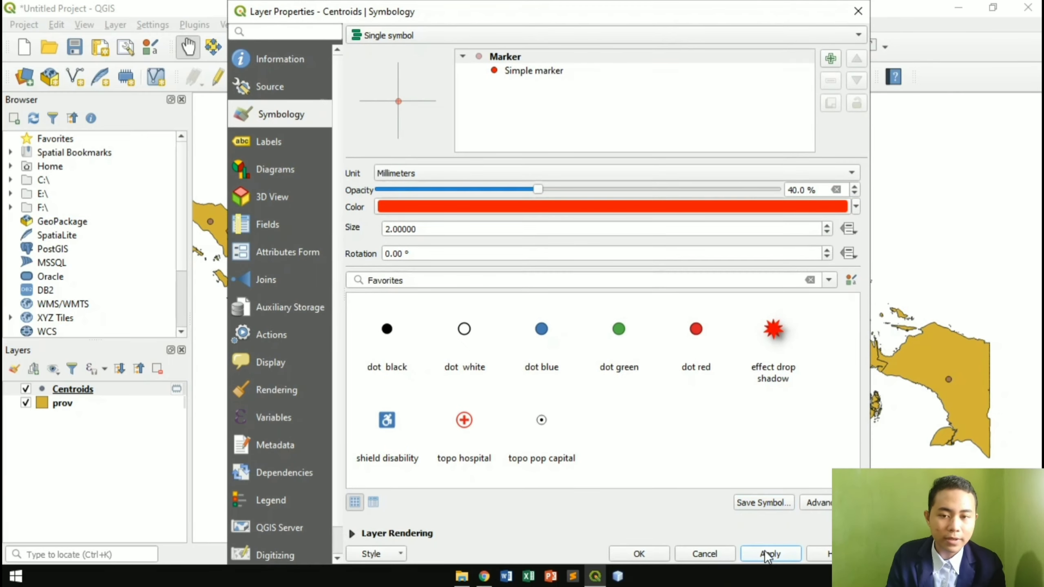
{"action": "left_click", "coordinate": [639, 554]}
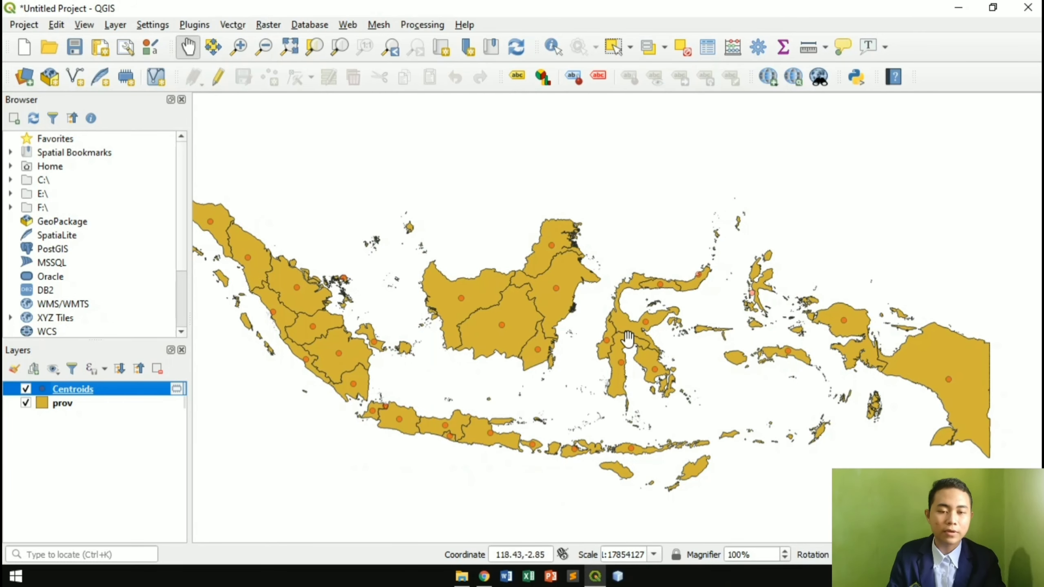
Open the prov layer's symbology properties, change its fill color to white and apply it.
{"action": "right_click", "coordinate": [43, 404]}
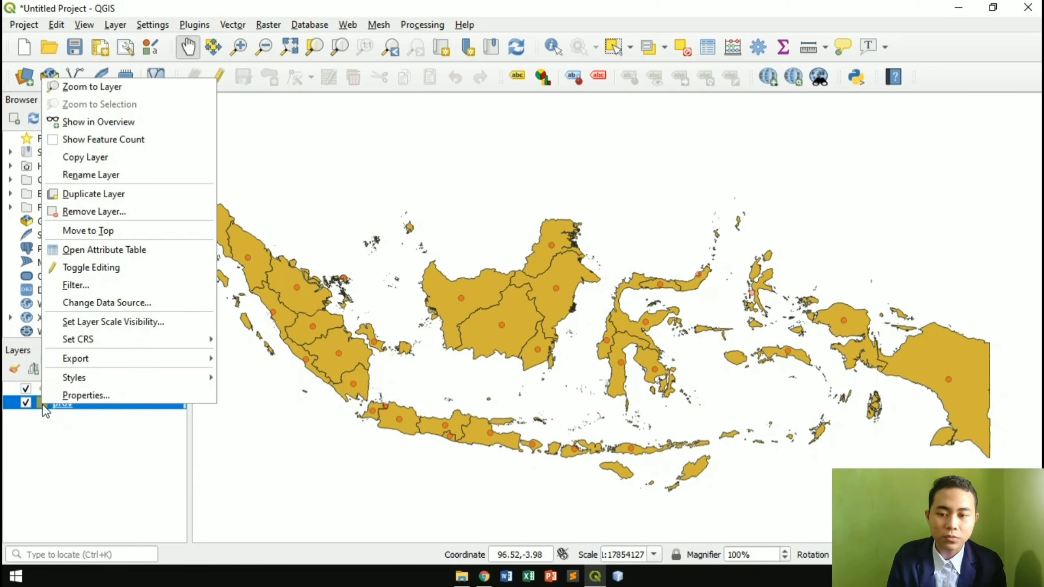
{"action": "left_click", "coordinate": [72, 391]}
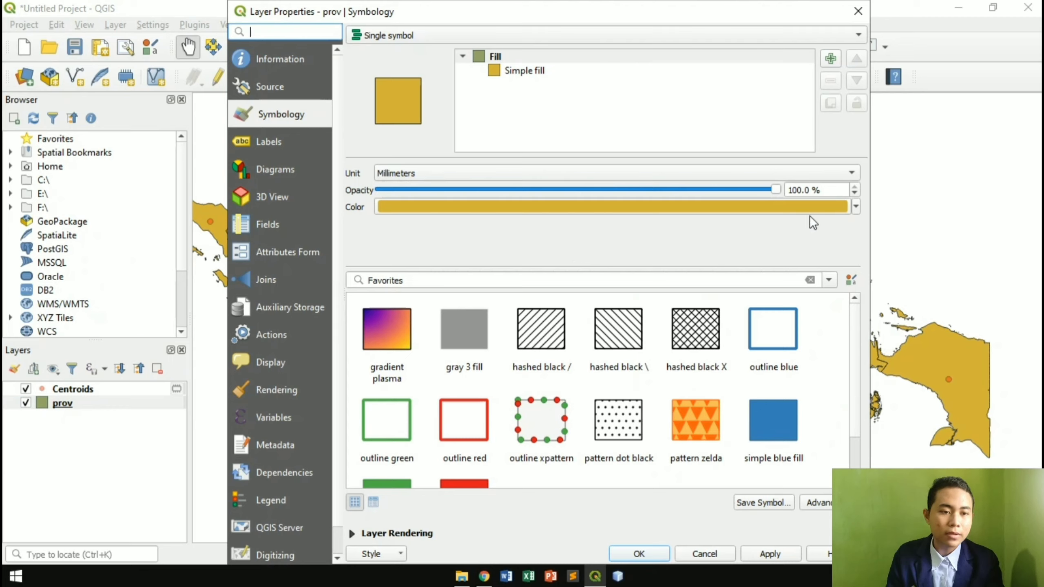
{"action": "left_click", "coordinate": [855, 207]}
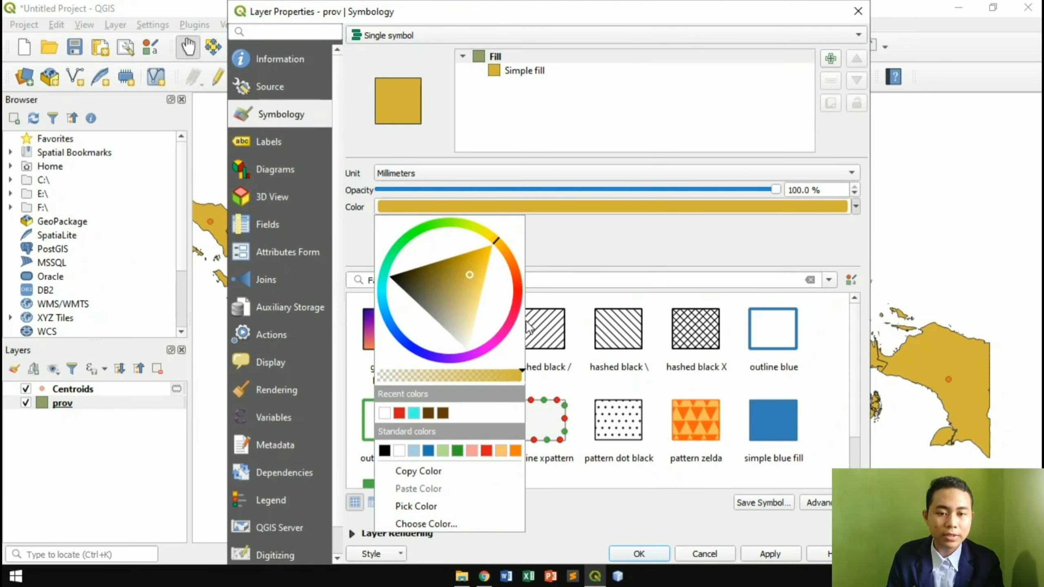
{"action": "left_click_drag", "start_coordinate": [475, 285], "coordinate": [473, 334]}
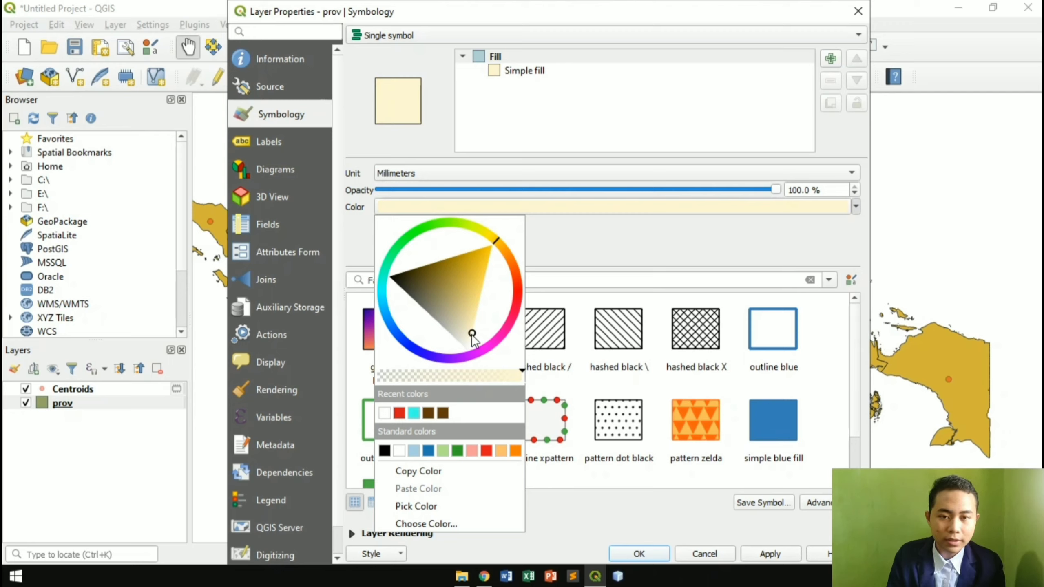
{"action": "left_click_drag", "start_coordinate": [471, 335], "coordinate": [466, 347]}
{"action": "left_click", "coordinate": [770, 554]}
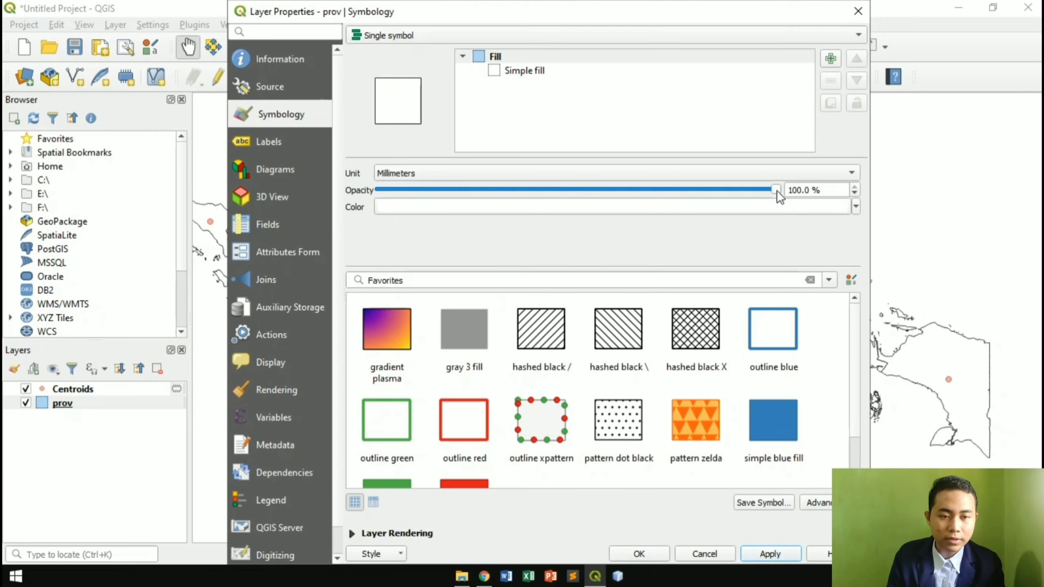
Lower the prov layer's fill opacity to about 64% and confirm the symbology.
{"action": "left_click_drag", "start_coordinate": [776, 190], "coordinate": [729, 191]}
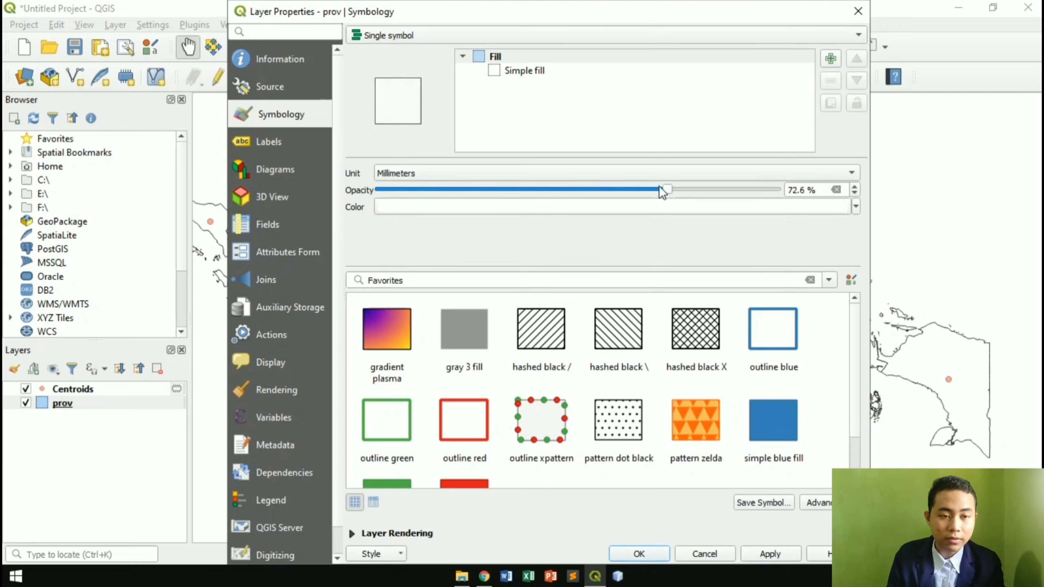
{"action": "left_click_drag", "start_coordinate": [660, 188], "coordinate": [636, 188]}
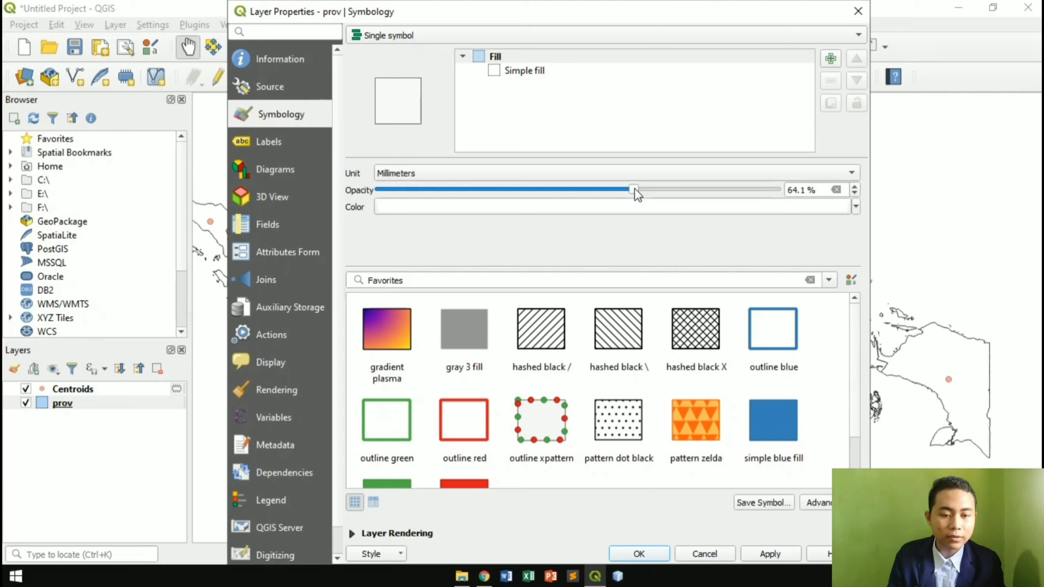
{"action": "left_click", "coordinate": [632, 555]}
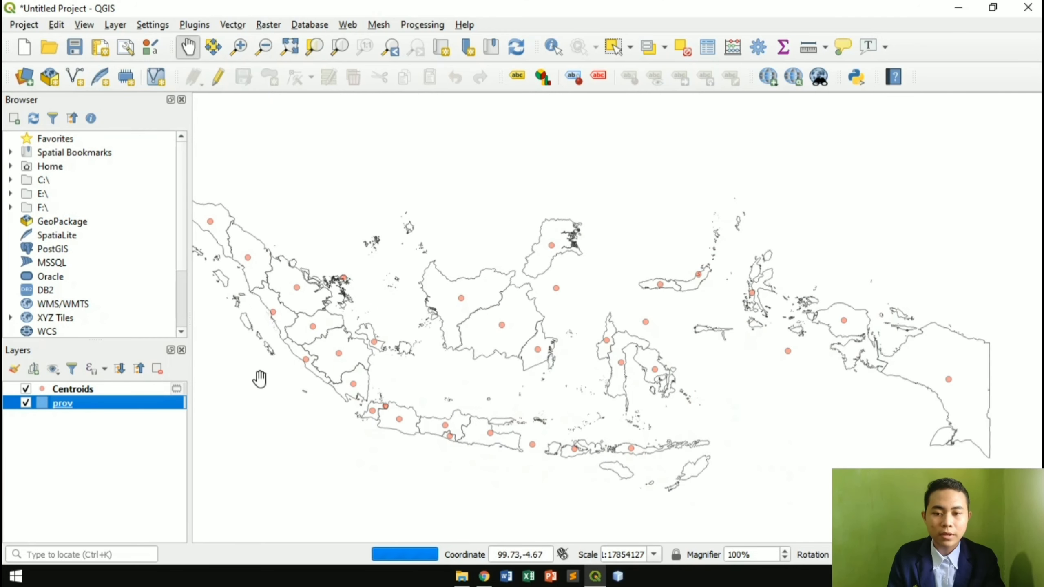
Raise the Centroids layer's marker opacity to about 81% in its symbology properties and apply it.
{"action": "right_click", "coordinate": [113, 386]}
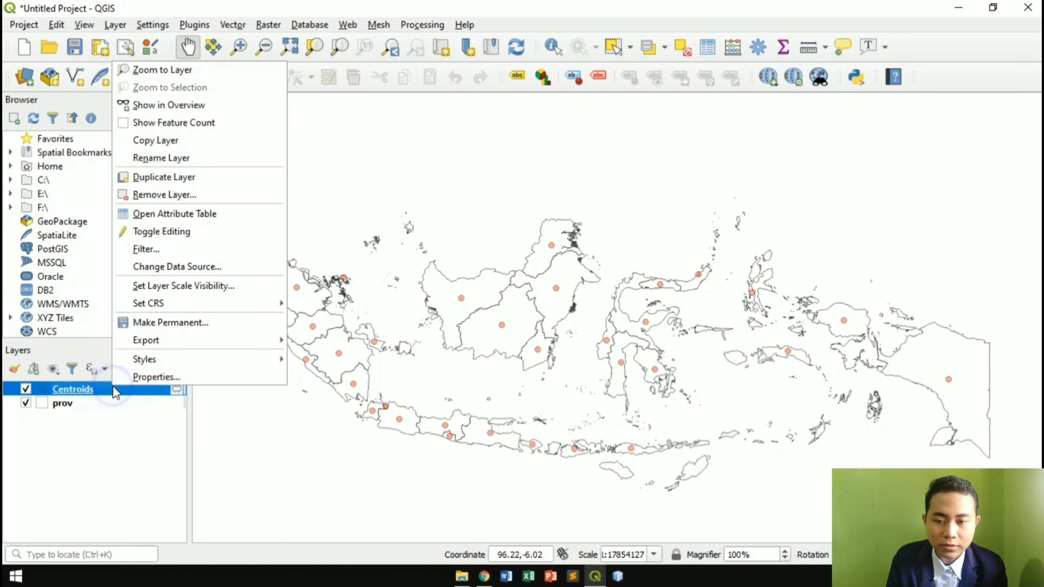
{"action": "left_click", "coordinate": [144, 379]}
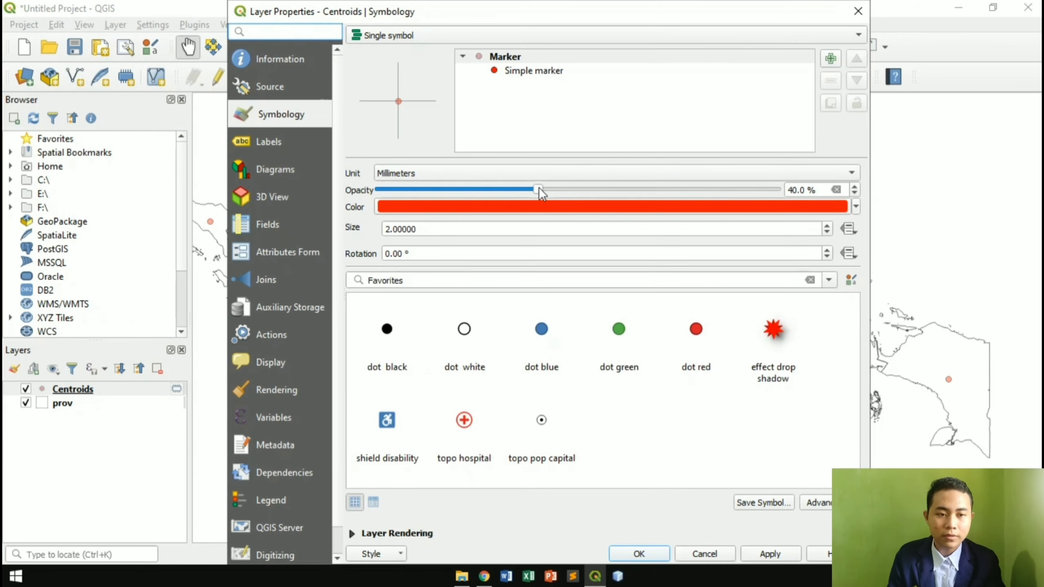
{"action": "left_click_drag", "start_coordinate": [538, 188], "coordinate": [705, 207]}
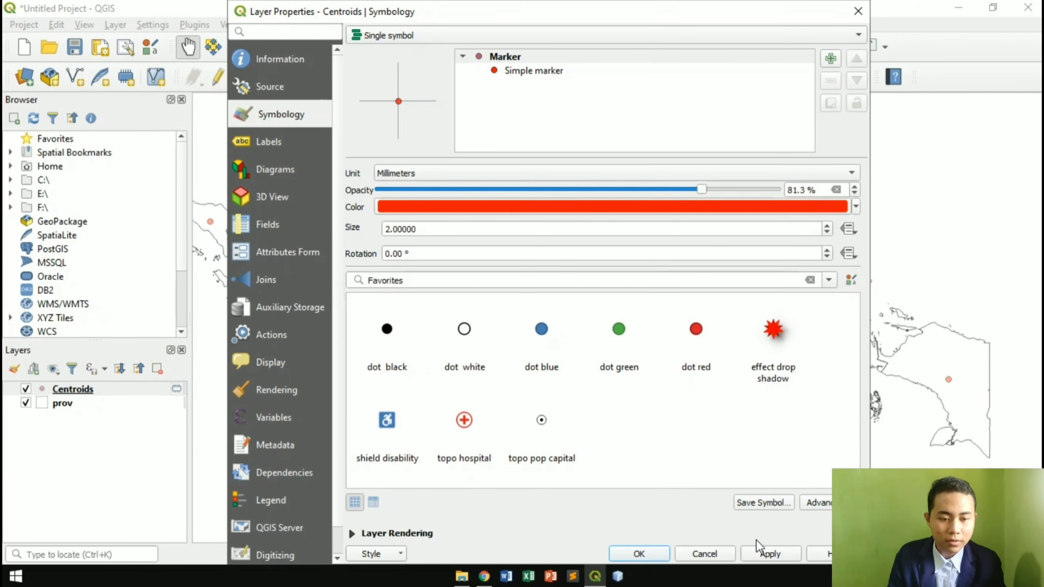
{"action": "left_click", "coordinate": [765, 549]}
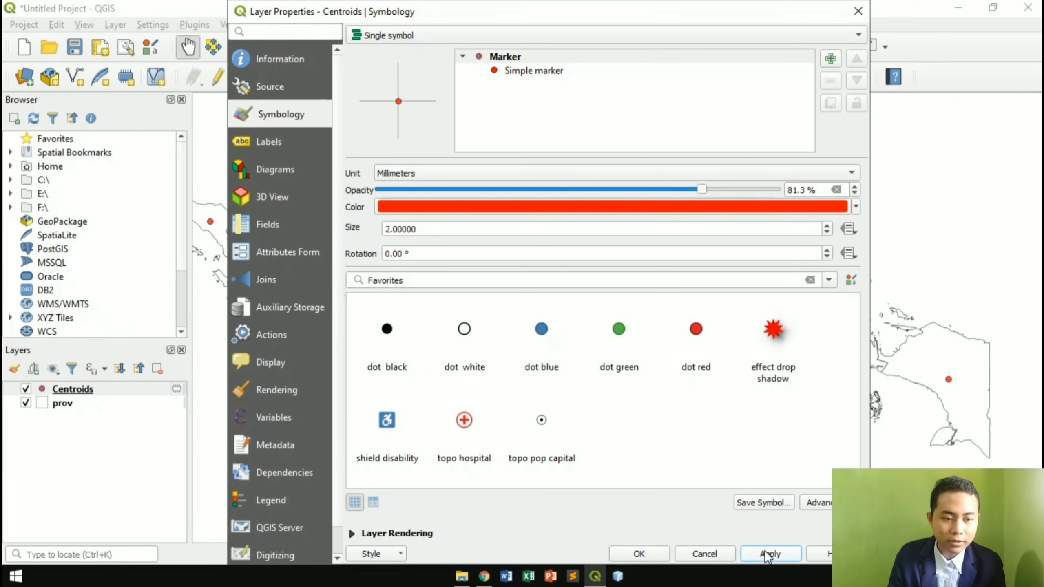
{"action": "left_click", "coordinate": [622, 557]}
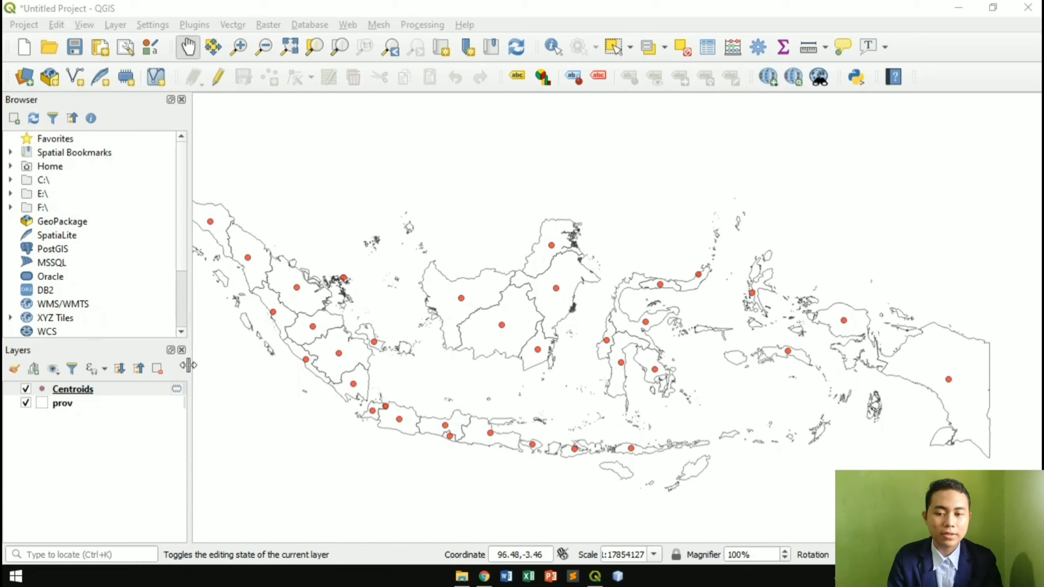
Switch the Centroids layer to Graduated symbology on the 03juni2020 field, using Size as the method.
{"action": "right_click", "coordinate": [87, 396]}
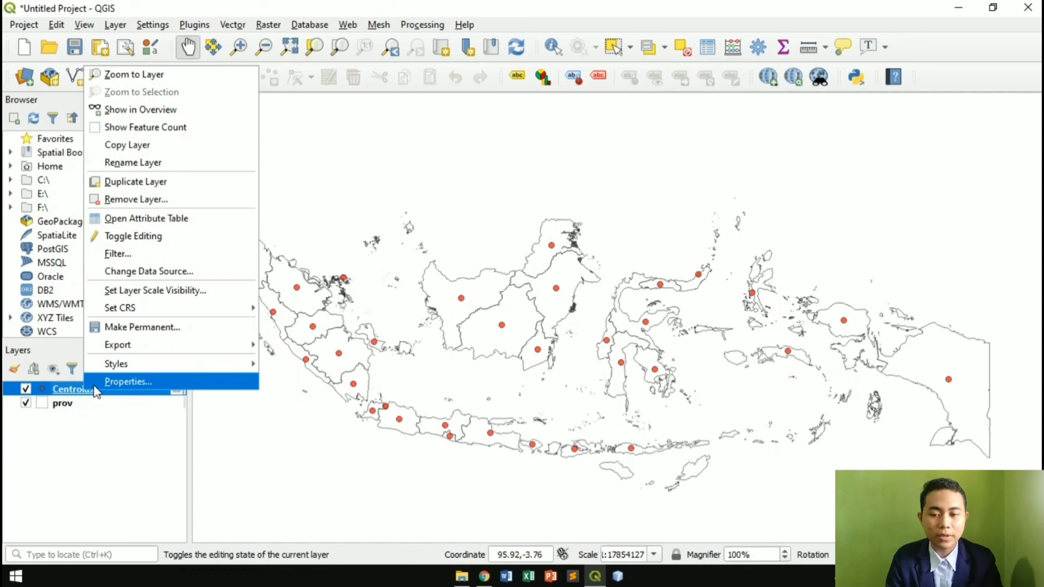
{"action": "left_click", "coordinate": [101, 384]}
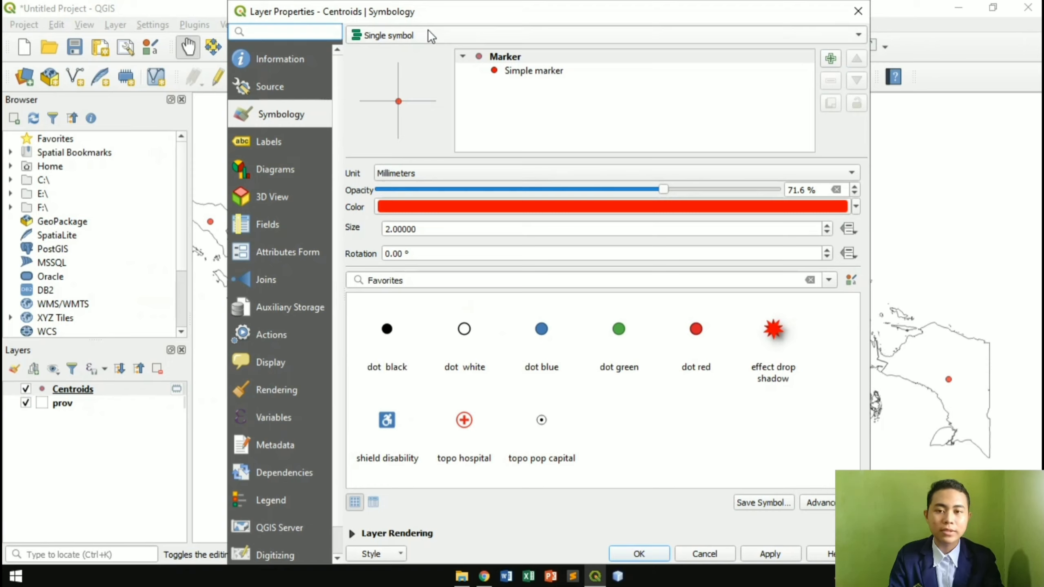
{"action": "left_click", "coordinate": [428, 35]}
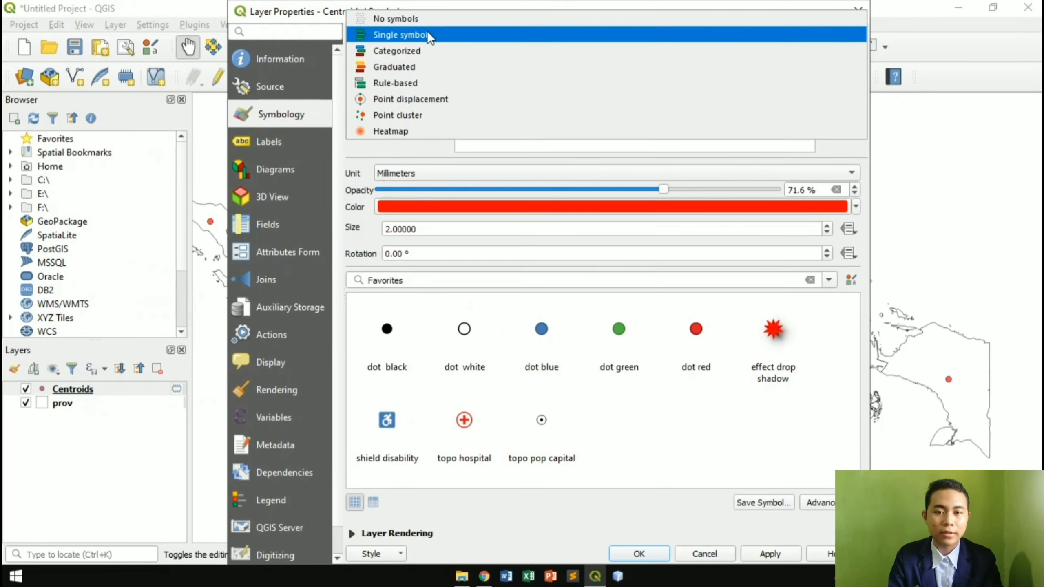
{"action": "left_click", "coordinate": [418, 67]}
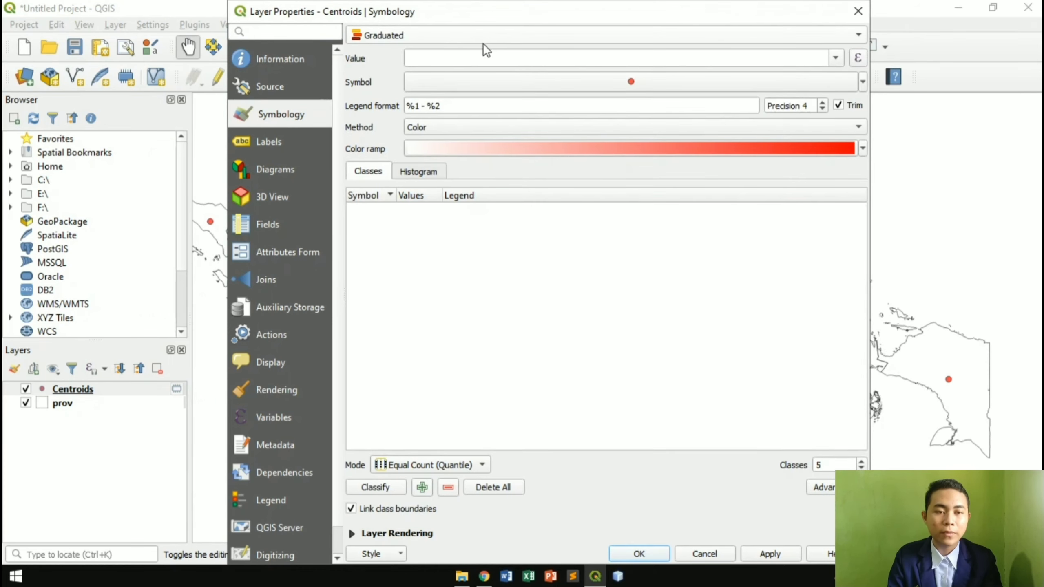
{"action": "left_click", "coordinate": [833, 59]}
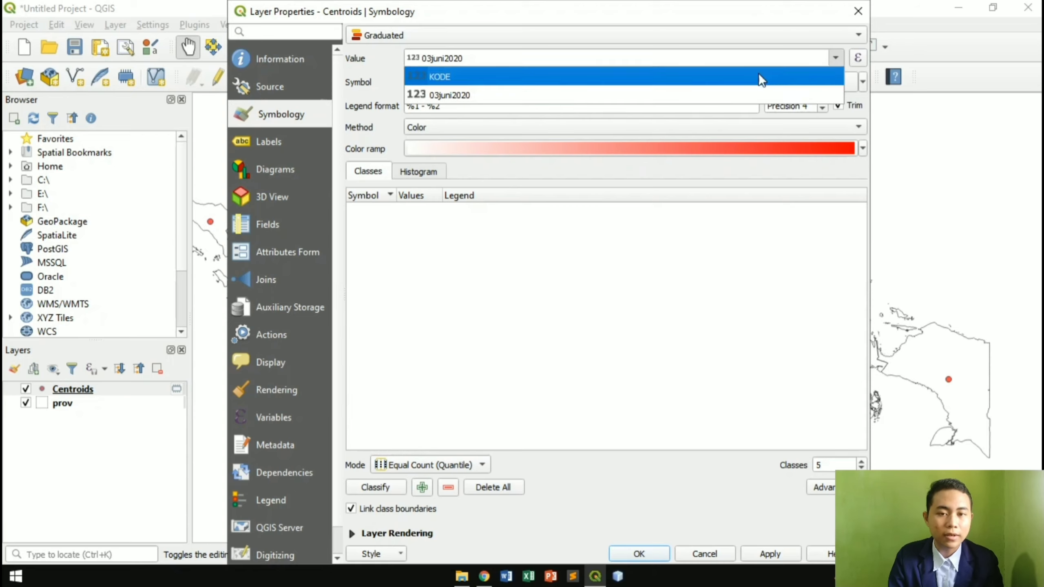
{"action": "left_click", "coordinate": [454, 95]}
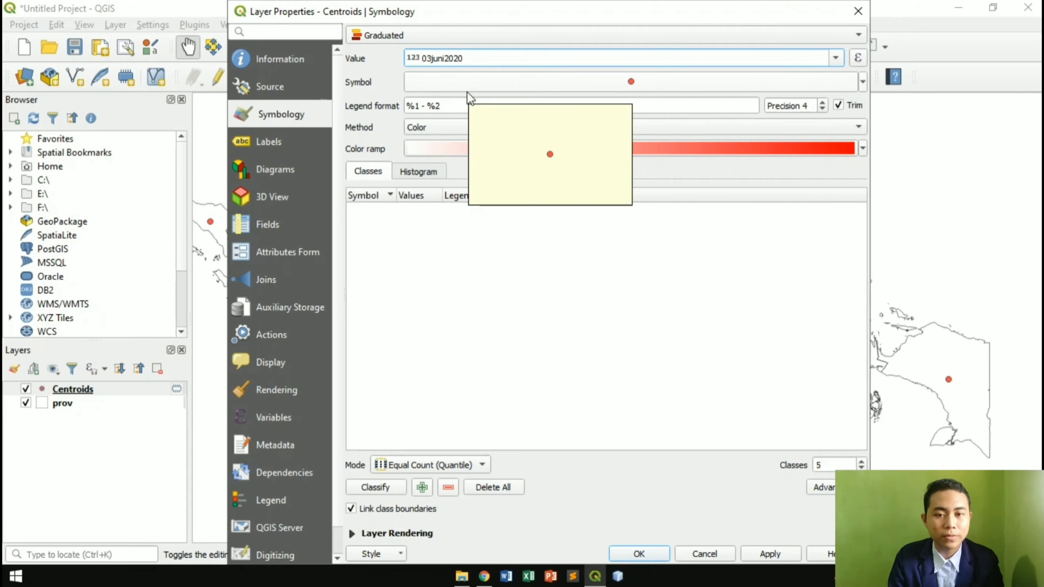
{"action": "left_click", "coordinate": [418, 131]}
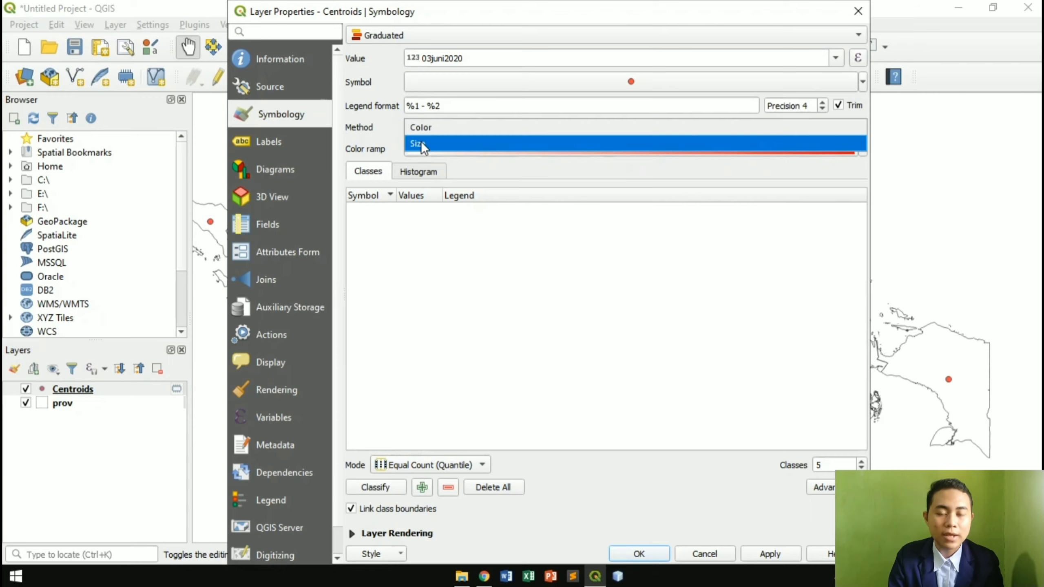
{"action": "left_click", "coordinate": [422, 144]}
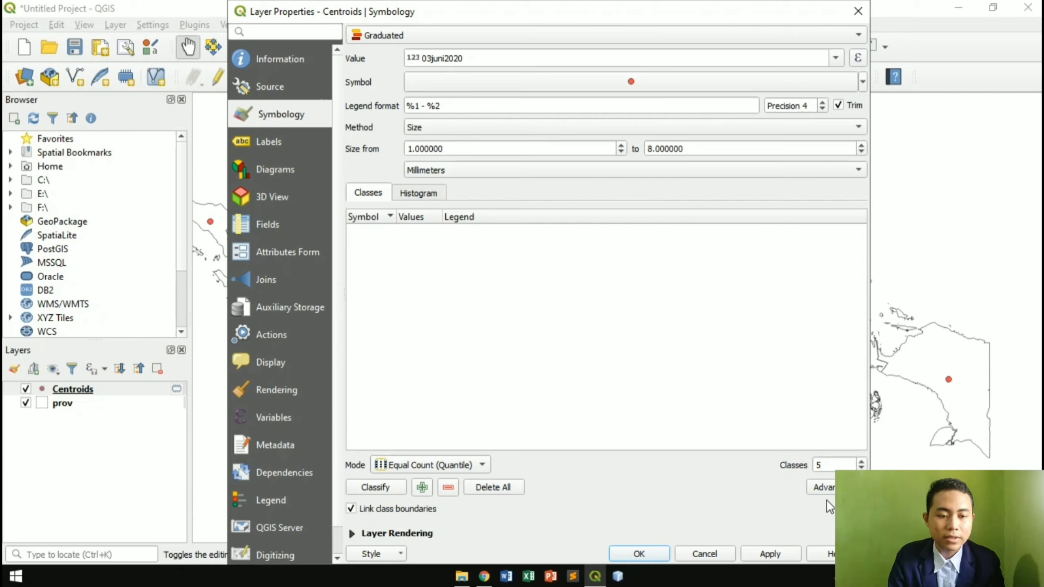
Divide the graduated Centroids symbology into 6 classes.
{"action": "left_click", "coordinate": [842, 466]}
{"action": "key", "text": "BackSpace"}
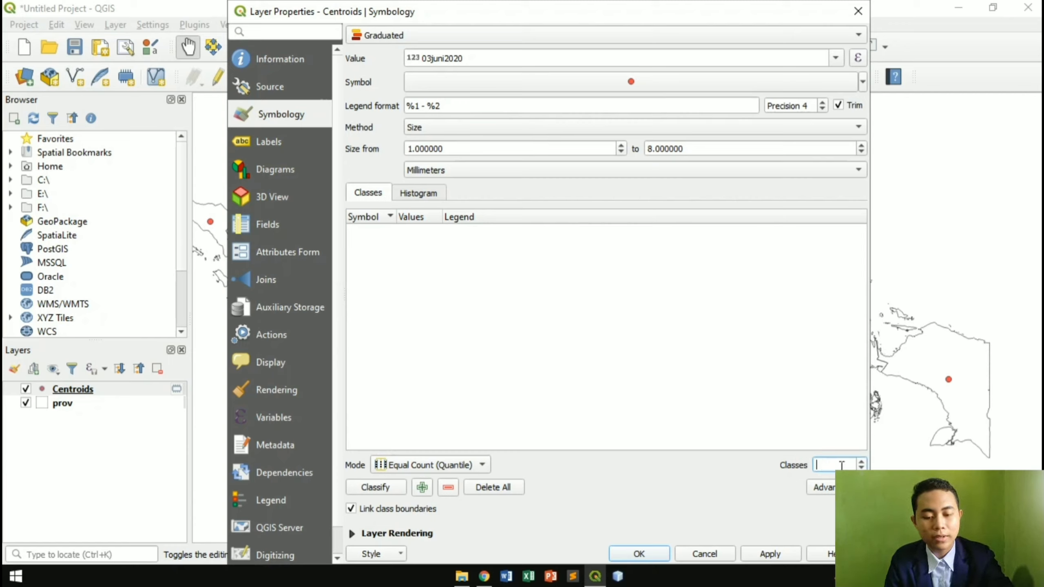
{"action": "type", "text": "6"}
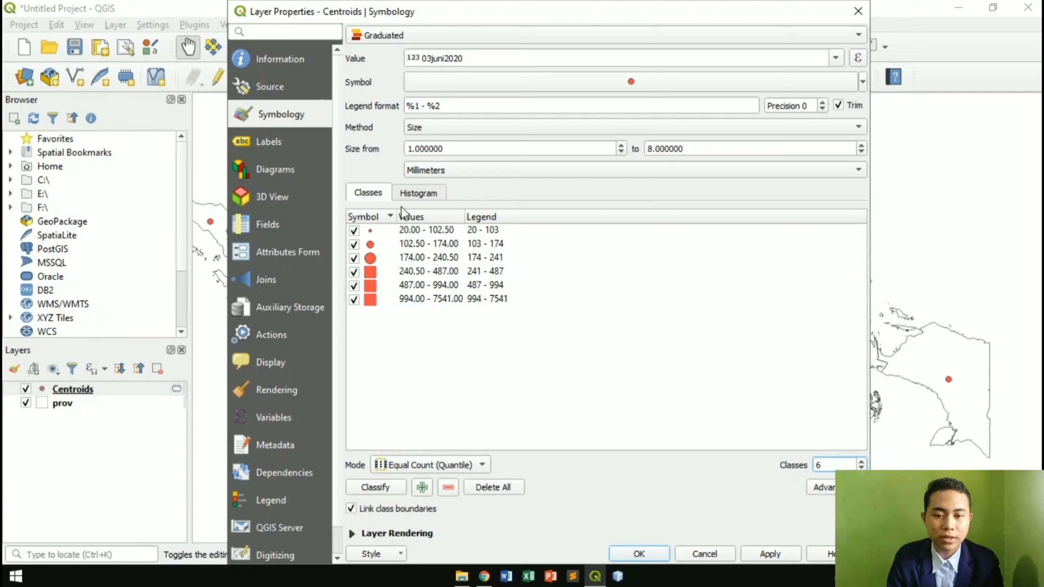
Set the class lower limits to 0, 1, 100, 500, 1000 and 2000, label the top class ">2000", and apply the graduated symbology.
{"action": "left_click", "coordinate": [412, 231]}
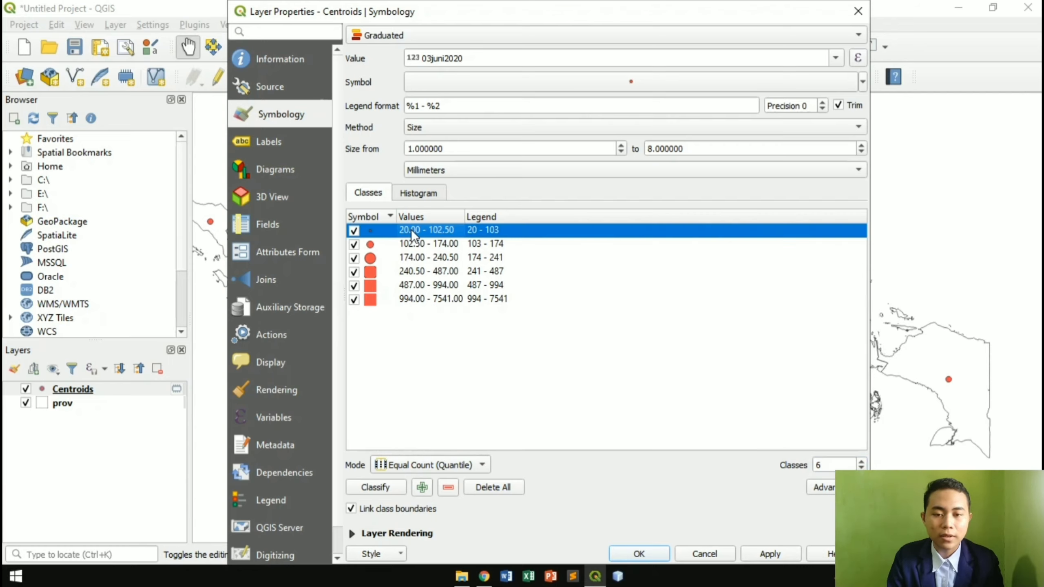
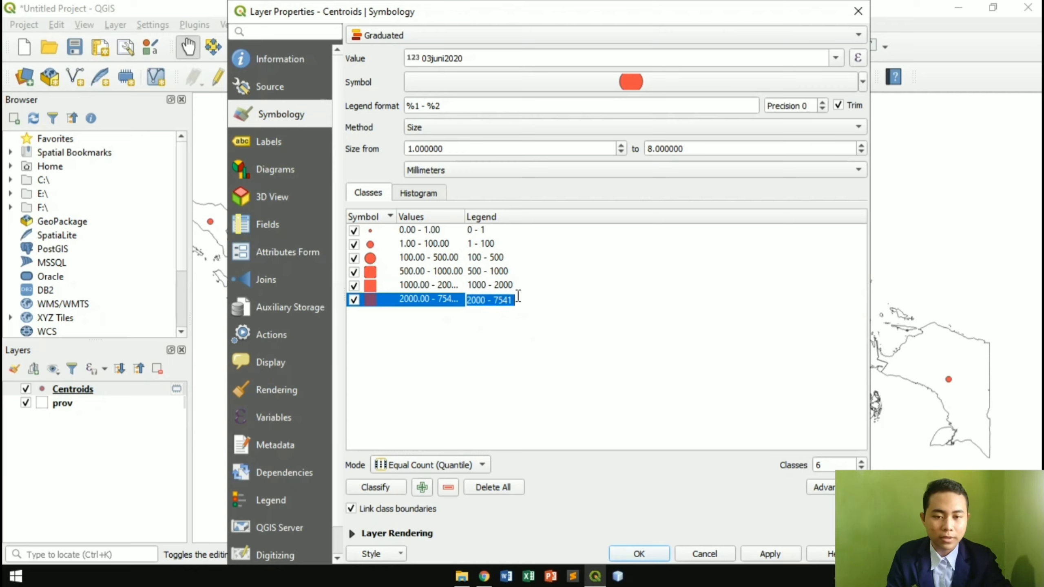
{"action": "key", "text": "BackSpace"}
{"action": "type", "text": ">2000"}
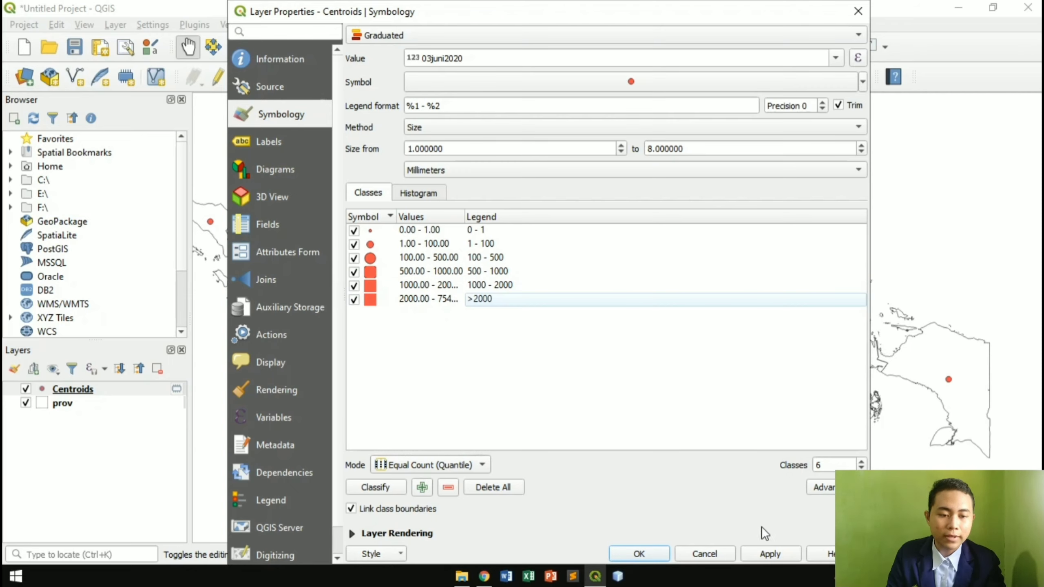
{"action": "left_click", "coordinate": [758, 555]}
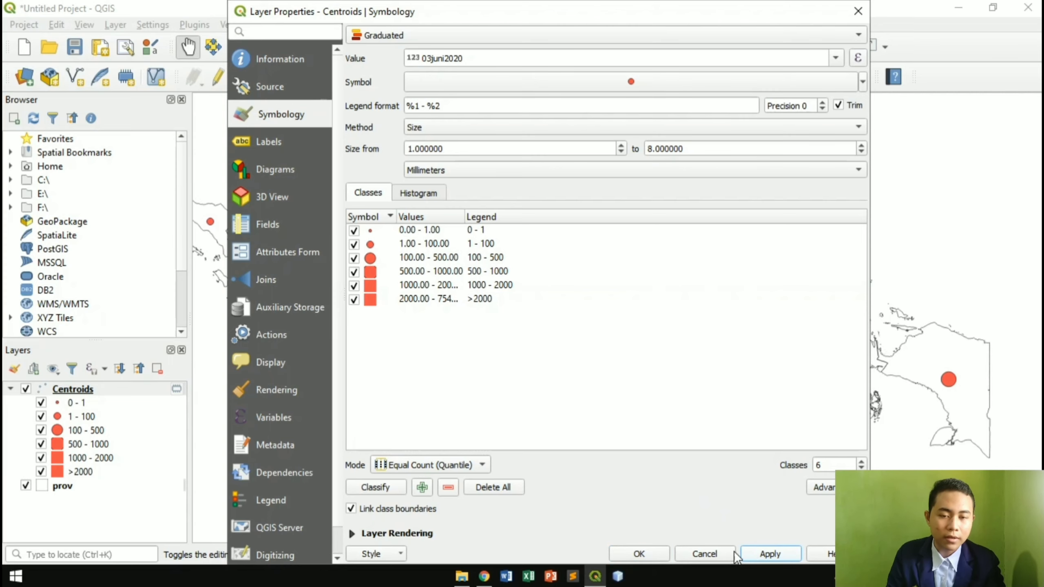
{"action": "left_click", "coordinate": [639, 554]}
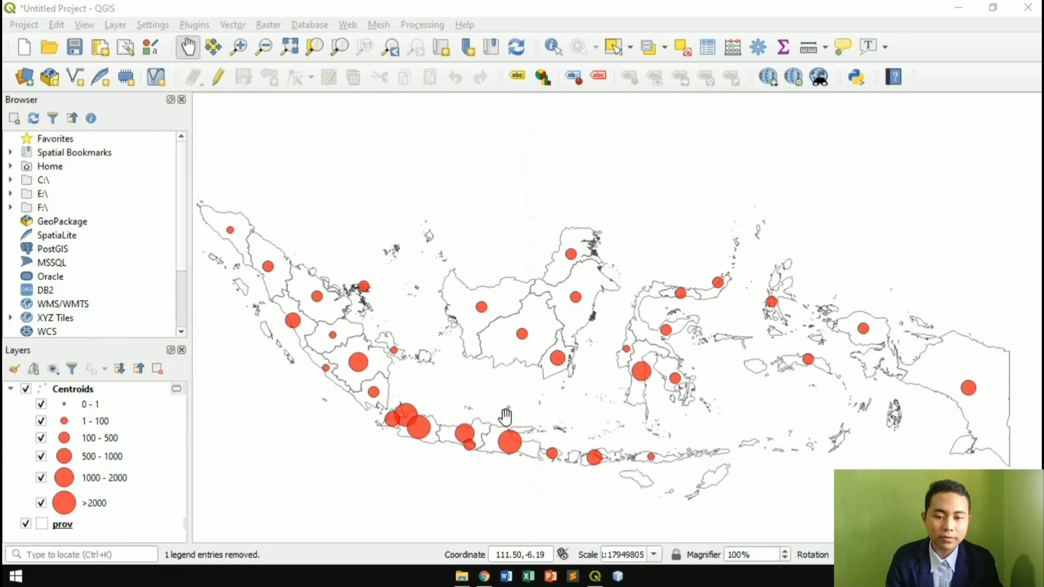
Add the Google Maps basemap from the QMS service search beneath the province layers and close the search panel.
{"action": "left_click_drag", "start_coordinate": [508, 422], "coordinate": [501, 405]}
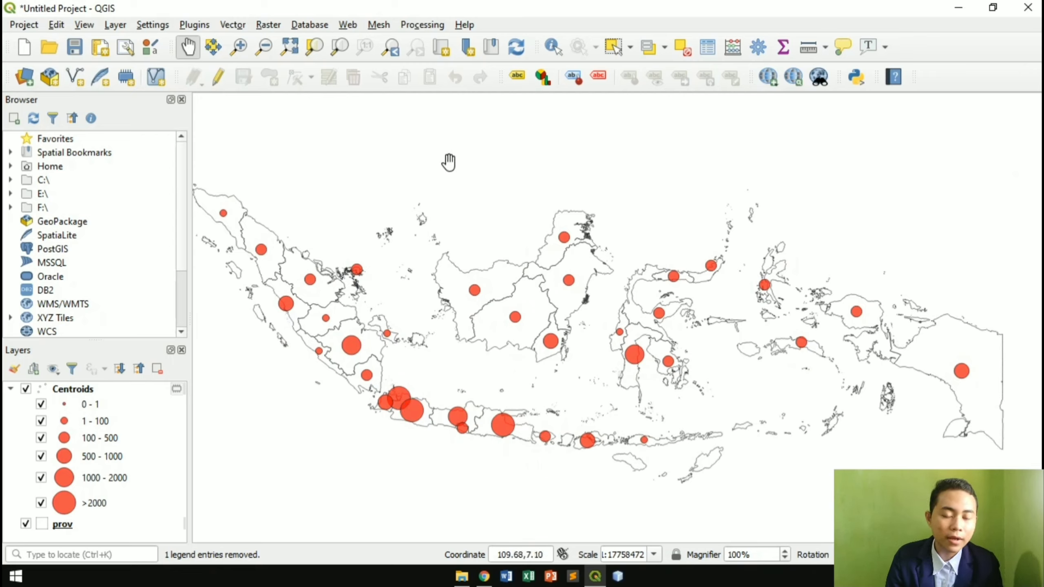
{"action": "left_click_drag", "start_coordinate": [542, 171], "coordinate": [542, 193]}
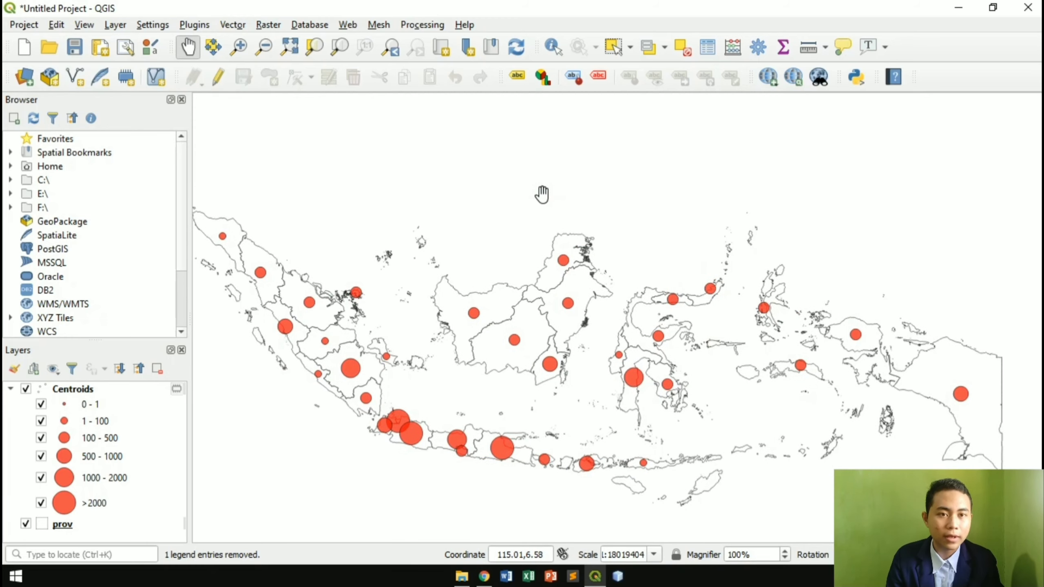
{"action": "left_click", "coordinate": [794, 78]}
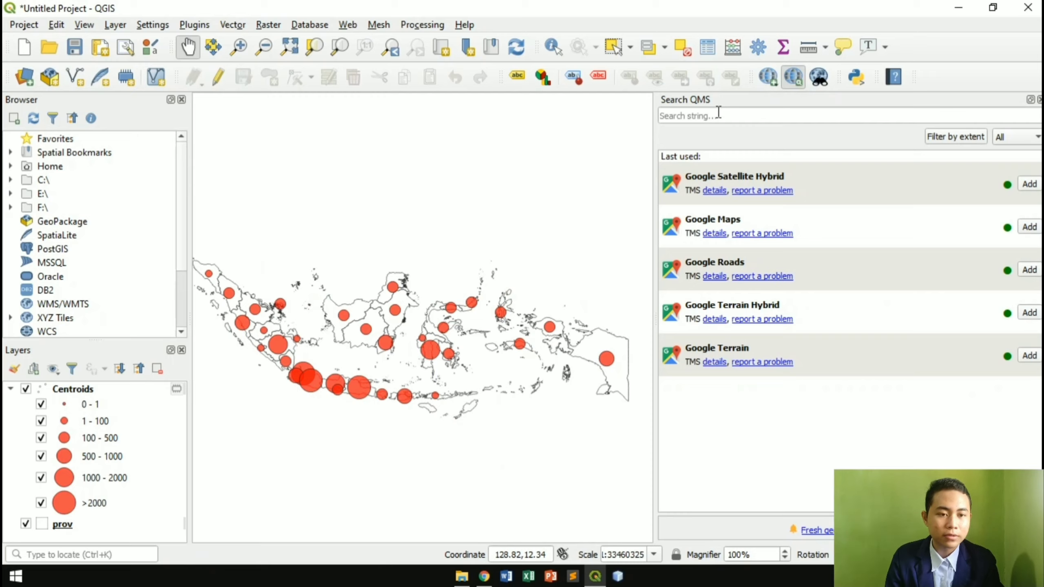
{"action": "left_click", "coordinate": [1030, 231]}
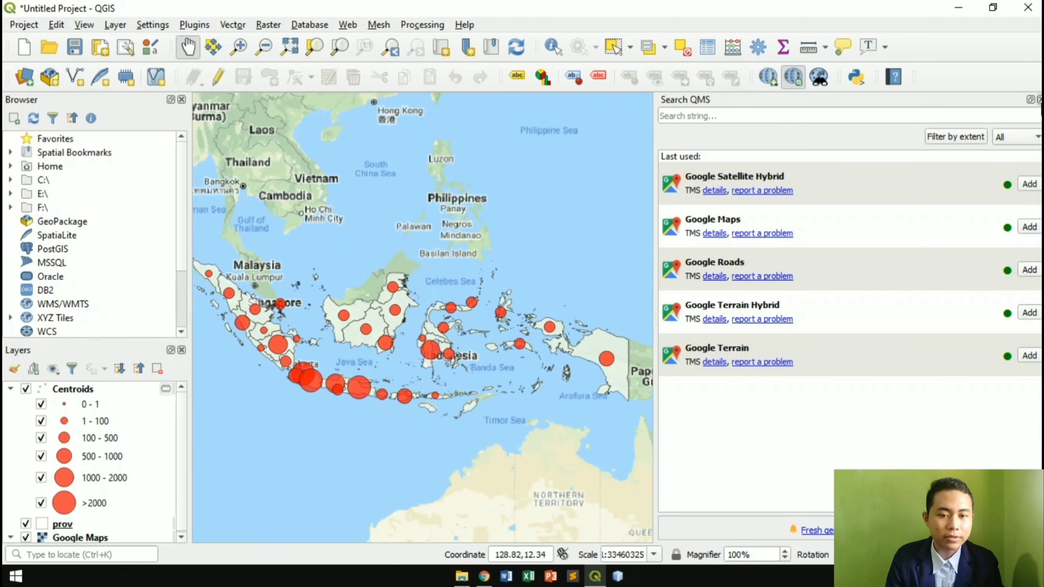
{"action": "left_click", "coordinate": [1041, 100]}
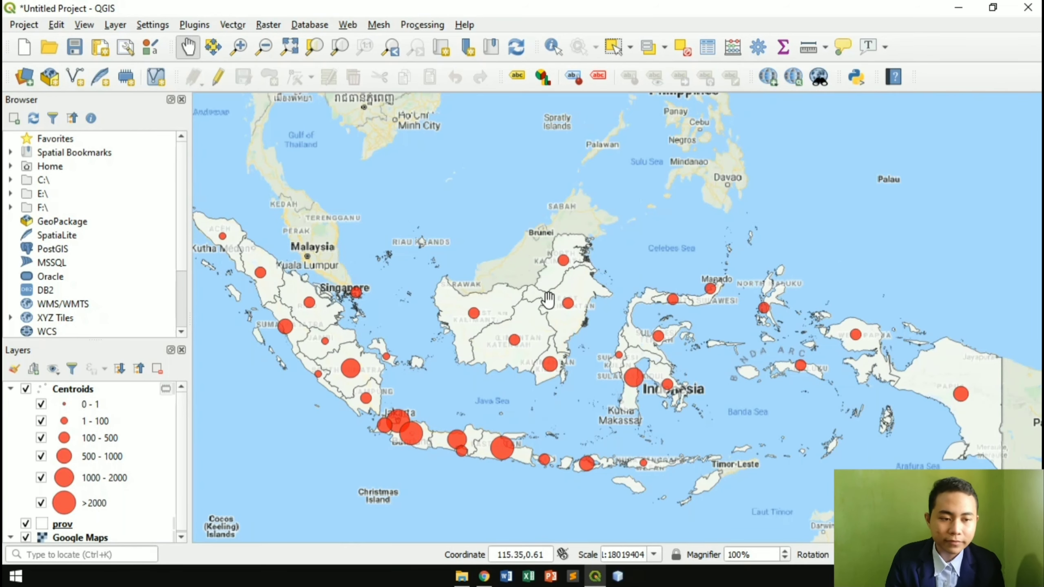
Centre Indonesia in the map view, create a print layout titled "Covid-19 Titik Centroid", and maximize its window.
{"action": "left_click_drag", "start_coordinate": [549, 299], "coordinate": [591, 309]}
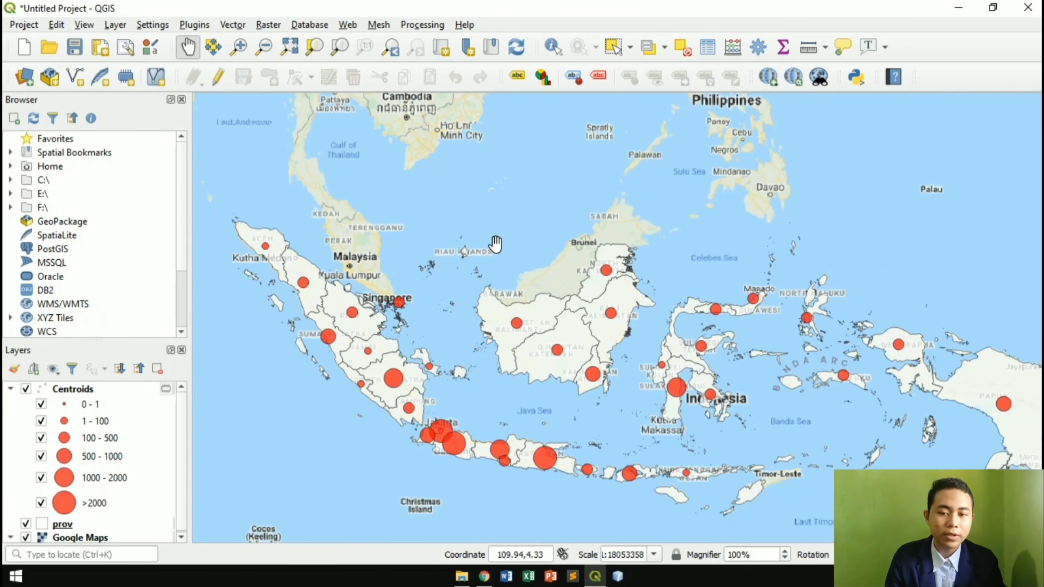
{"action": "left_click_drag", "start_coordinate": [495, 244], "coordinate": [468, 238]}
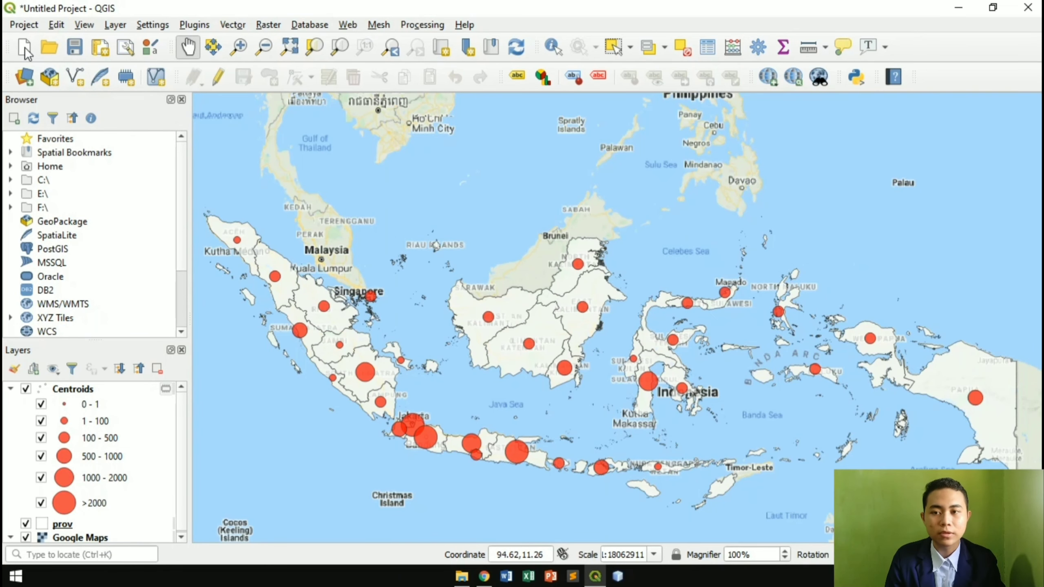
{"action": "left_click", "coordinate": [22, 25]}
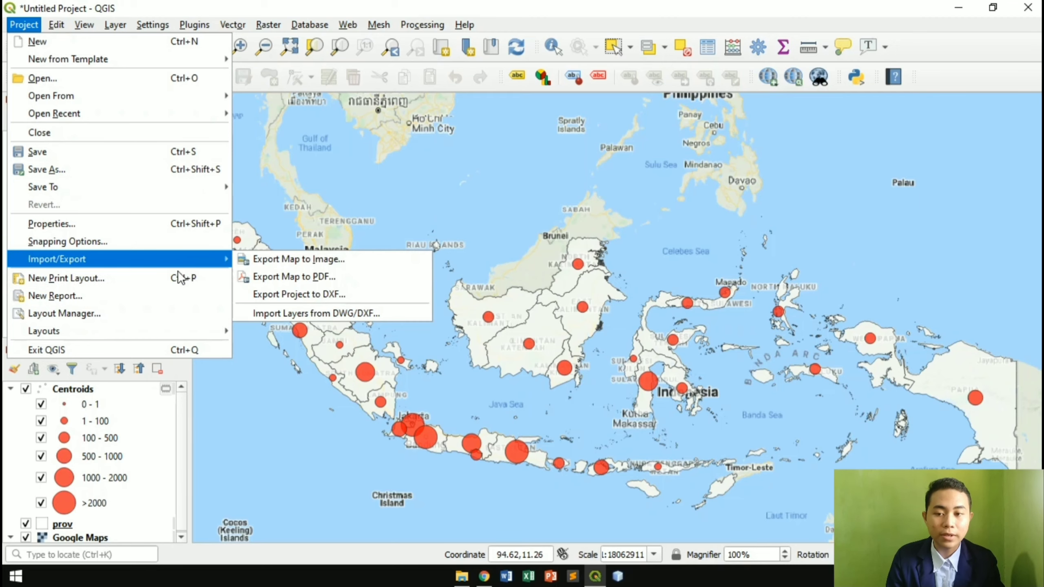
{"action": "left_click", "coordinate": [157, 279]}
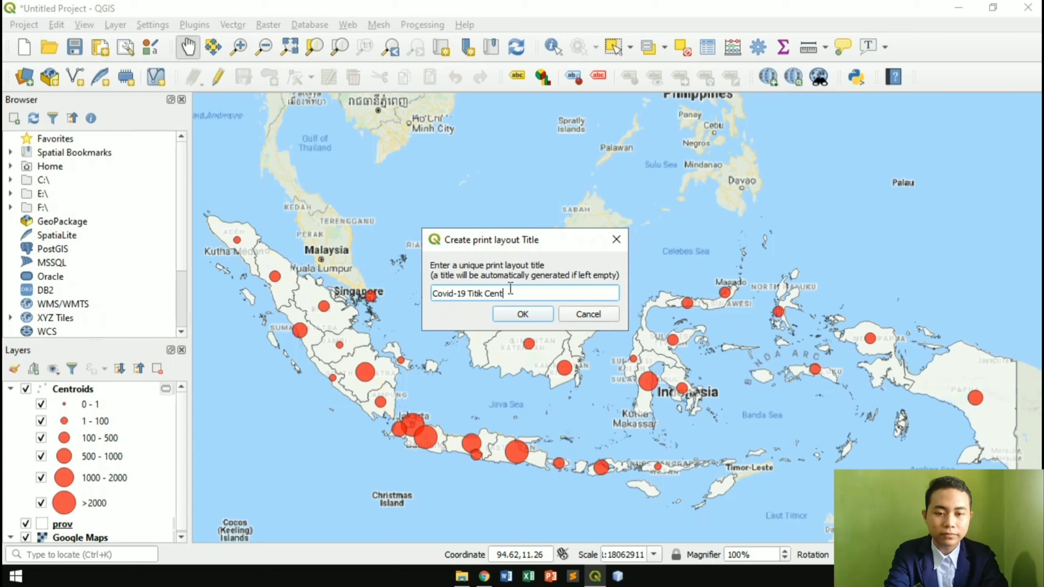
{"action": "left_click", "coordinate": [529, 319]}
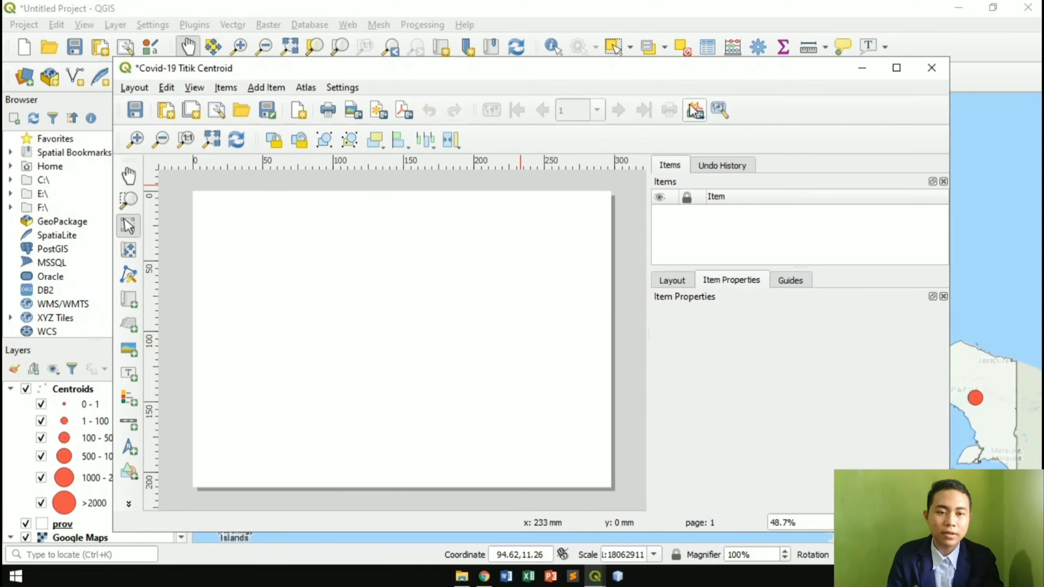
{"action": "left_click", "coordinate": [895, 68]}
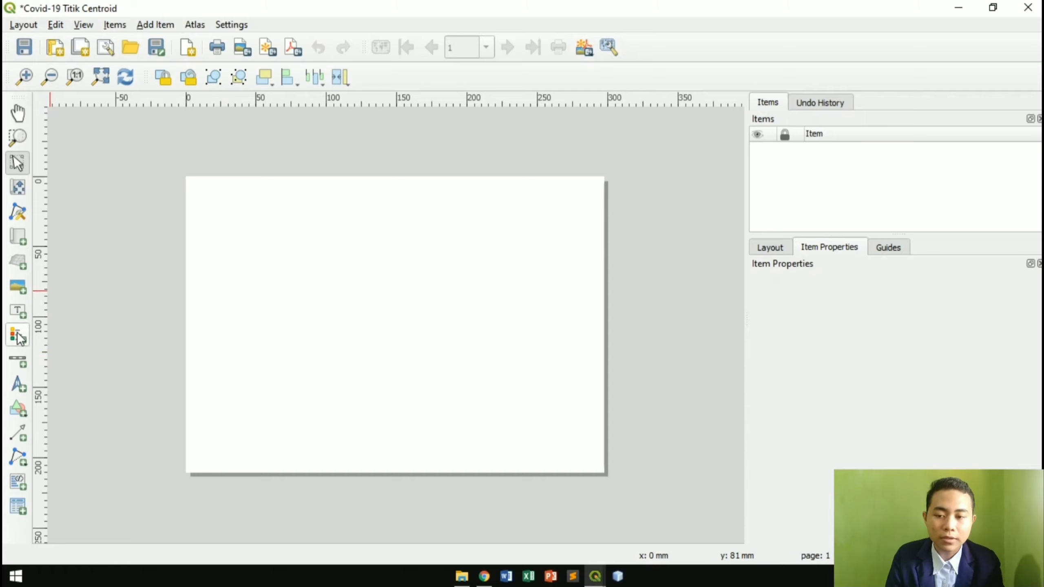
Place a map item across the page's full width, about 142 mm tall, leaving blank strips above and below.
{"action": "left_click", "coordinate": [19, 238]}
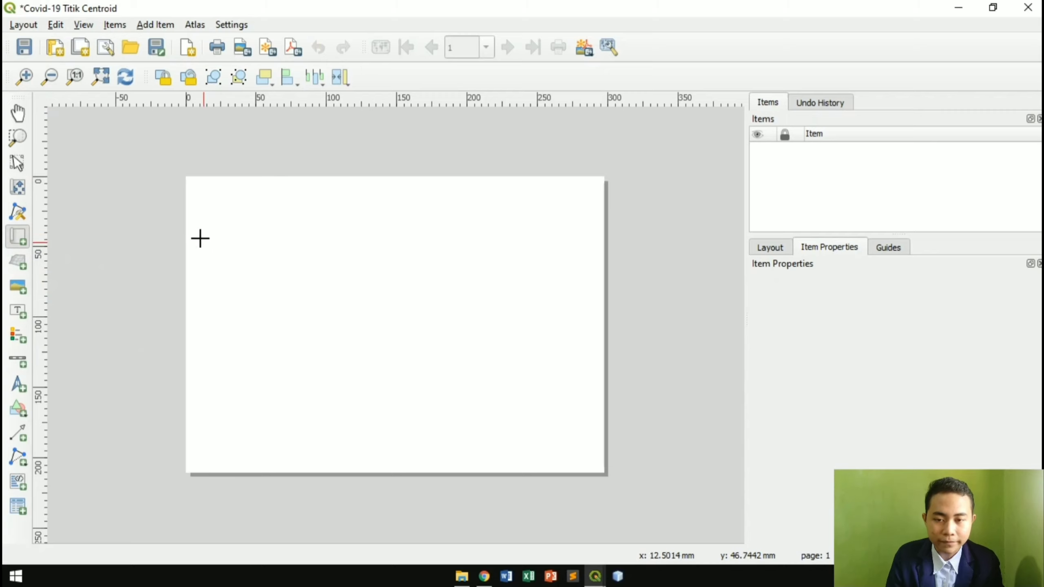
{"action": "left_click_drag", "start_coordinate": [186, 237], "coordinate": [599, 403]}
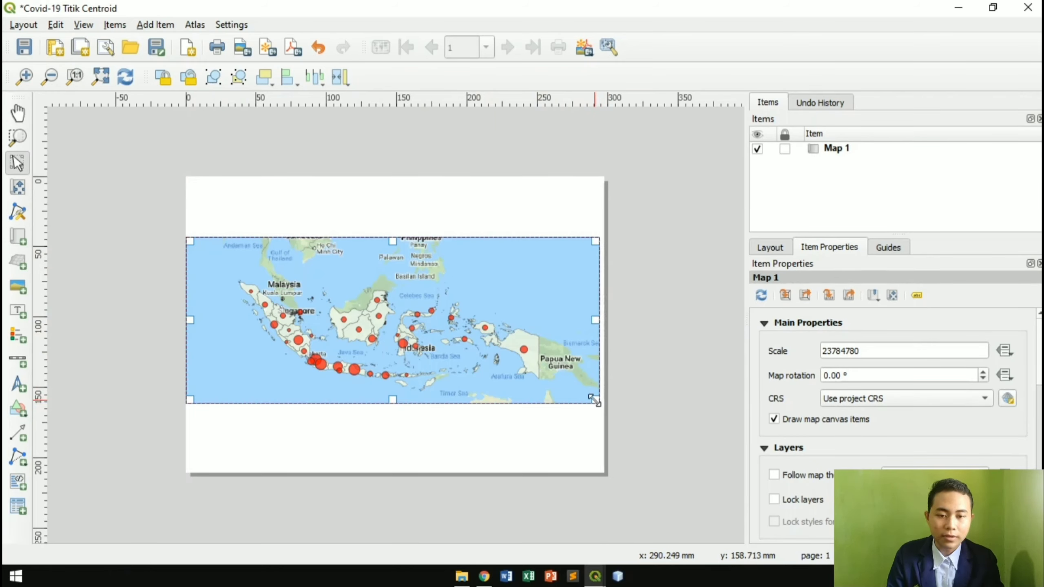
{"action": "left_click_drag", "start_coordinate": [594, 401], "coordinate": [599, 434]}
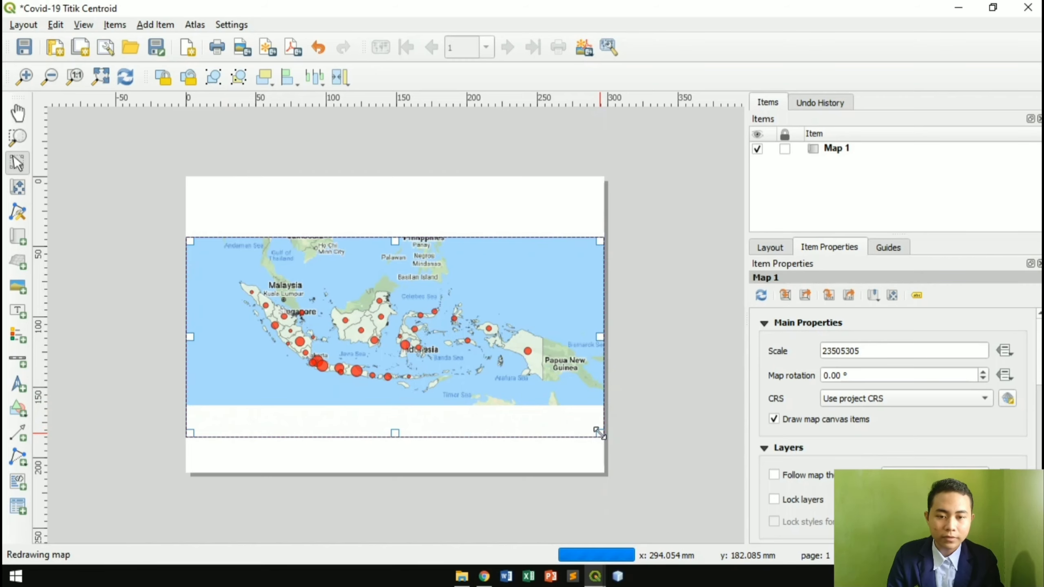
Rescale and reposition the content of the map item to about 1:16,538,700 so Indonesia fills the frame.
{"action": "left_click", "coordinate": [17, 189]}
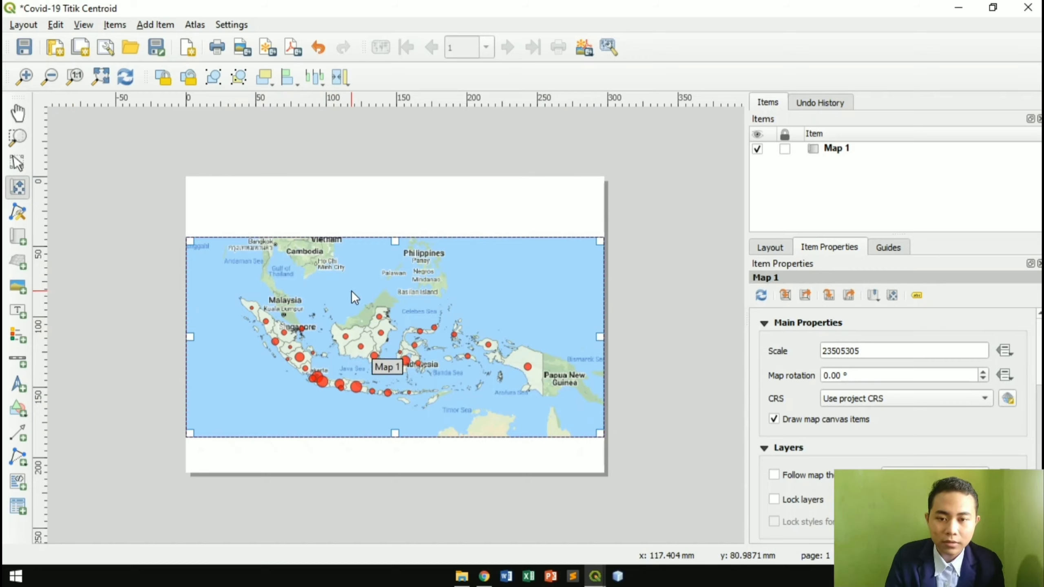
{"action": "scroll", "coordinate": [351, 286], "scroll_direction": "up", "scroll_amount": 2}
{"action": "scroll", "coordinate": [354, 287], "scroll_direction": "down", "scroll_amount": 3}
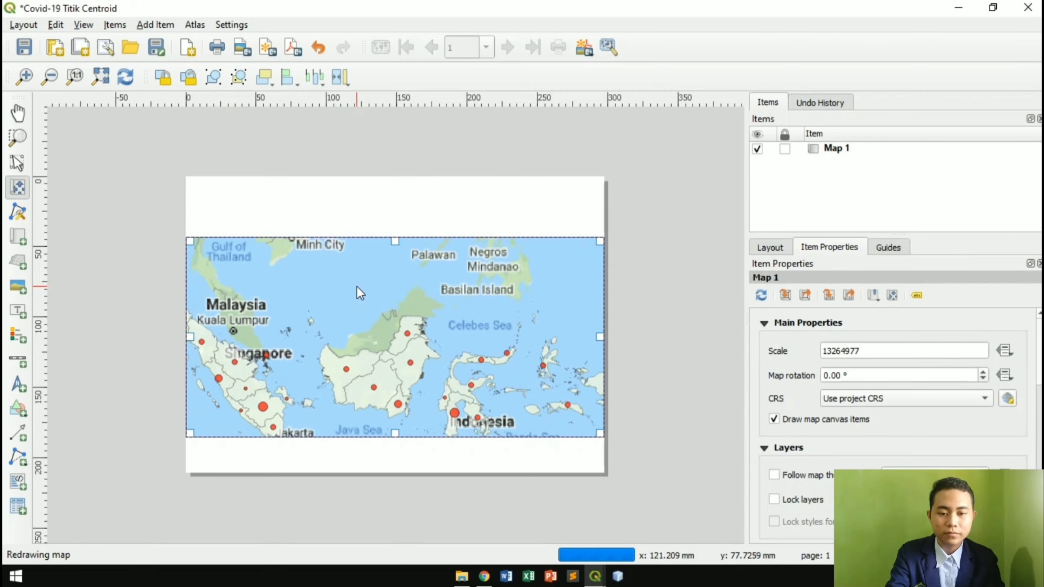
{"action": "scroll", "coordinate": [442, 325], "scroll_direction": "down", "scroll_amount": 1}
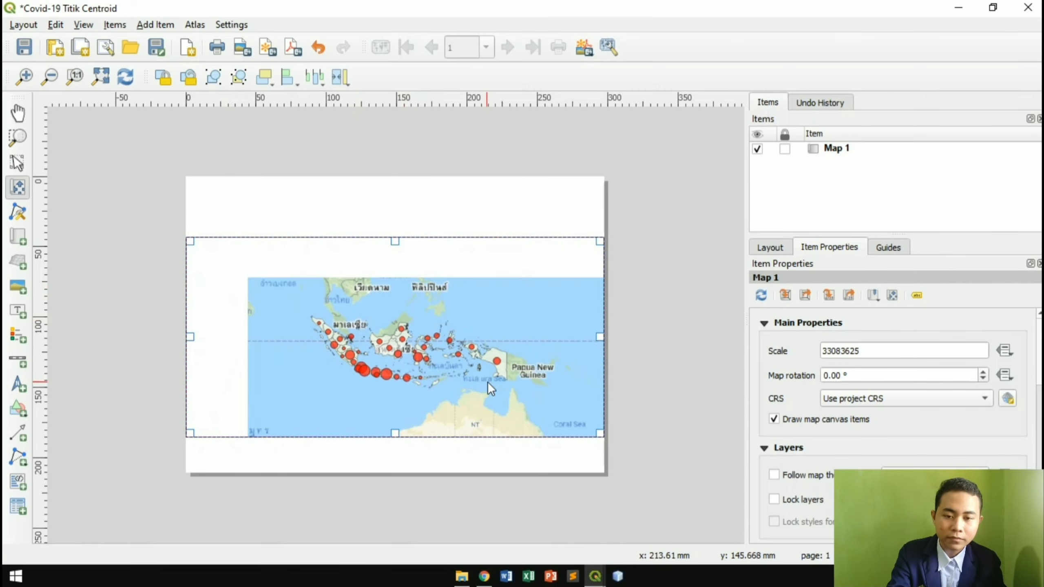
{"action": "scroll", "coordinate": [414, 344], "scroll_direction": "up", "scroll_amount": 3}
{"action": "scroll", "coordinate": [415, 337], "scroll_direction": "up", "scroll_amount": 1}
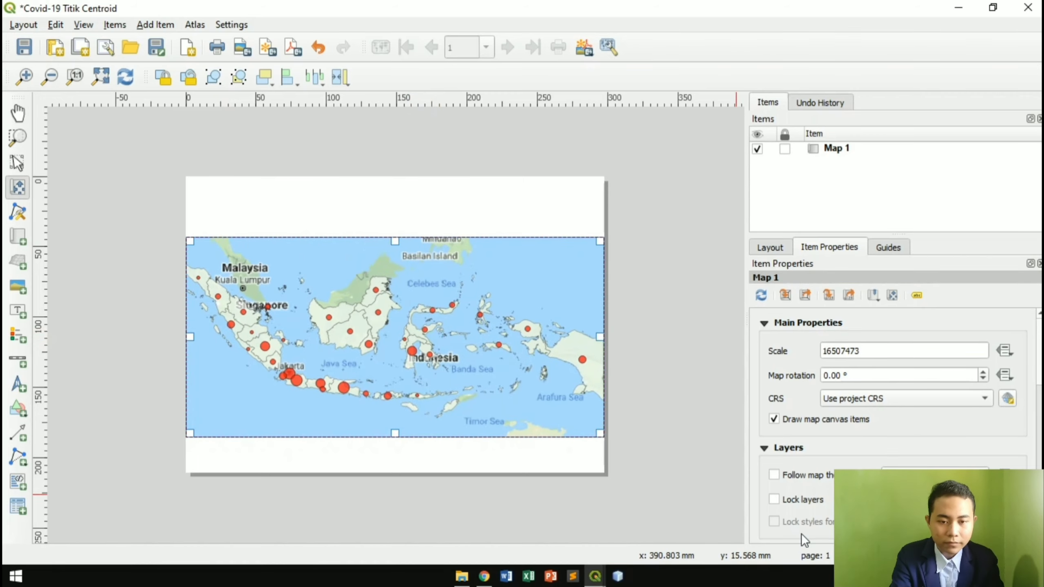
{"action": "scroll", "coordinate": [429, 370], "scroll_direction": "up", "scroll_amount": 1}
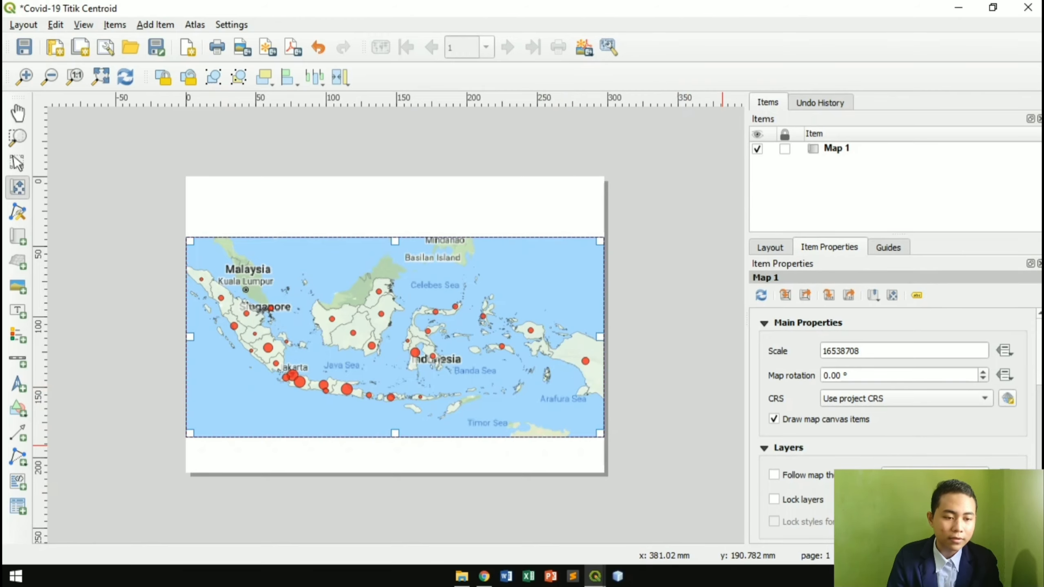
{"action": "left_click_drag", "start_coordinate": [954, 555], "coordinate": [954, 555]}
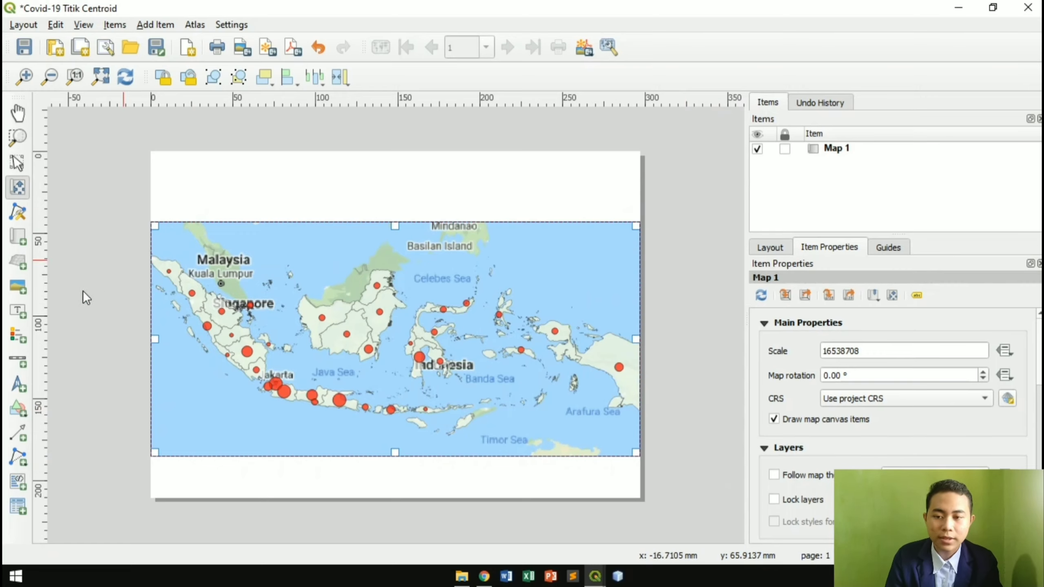
Add a title label about 243 mm by 21 mm above the map, reading "PETA SEBARAN INDONESIA COVID-19".
{"action": "left_click", "coordinate": [19, 313]}
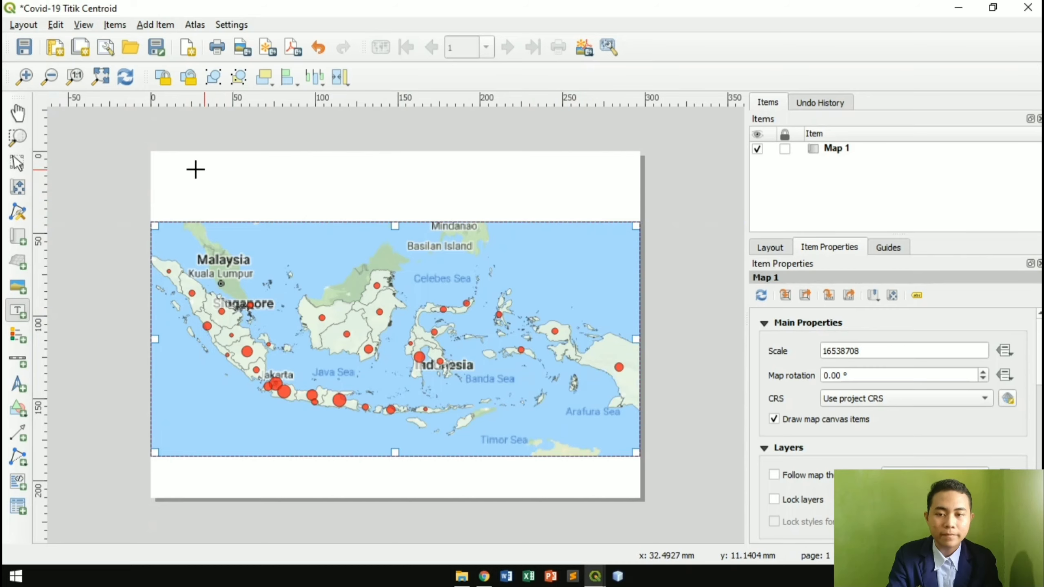
{"action": "left_click_drag", "start_coordinate": [196, 167], "coordinate": [596, 201]}
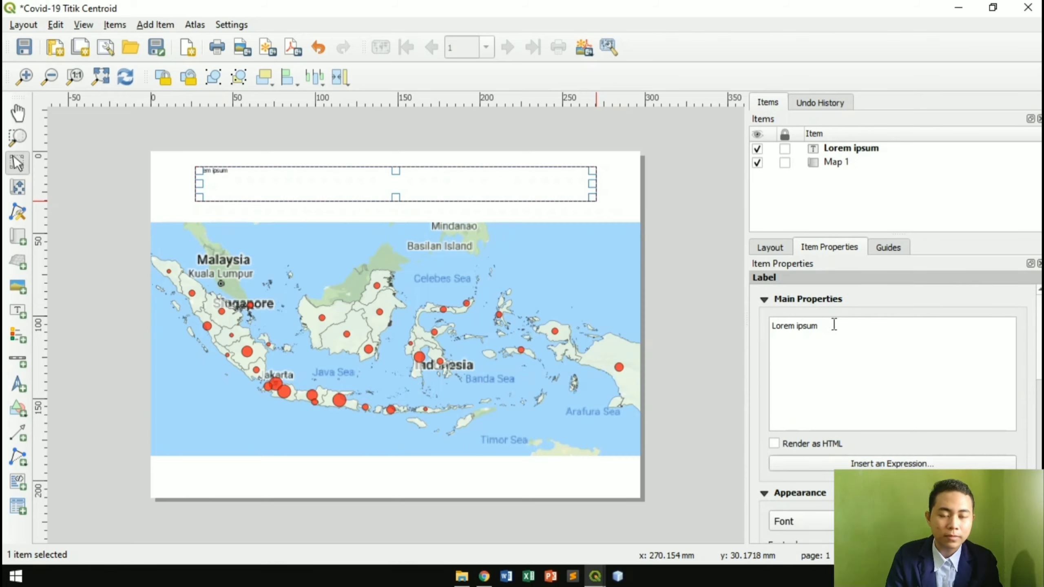
{"action": "left_click_drag", "start_coordinate": [833, 325], "coordinate": [775, 326]}
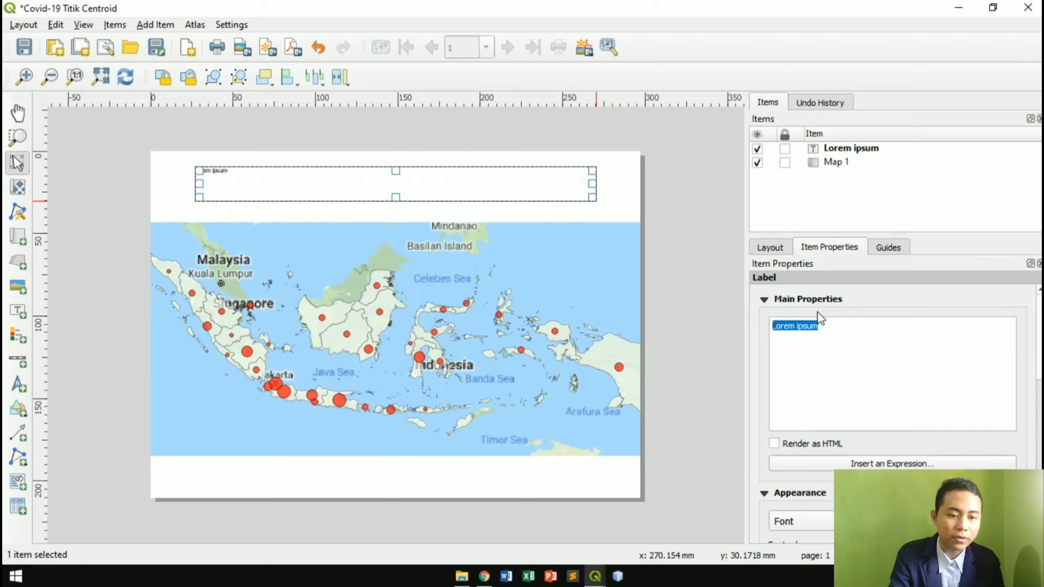
{"action": "key", "text": "BackSpace"}
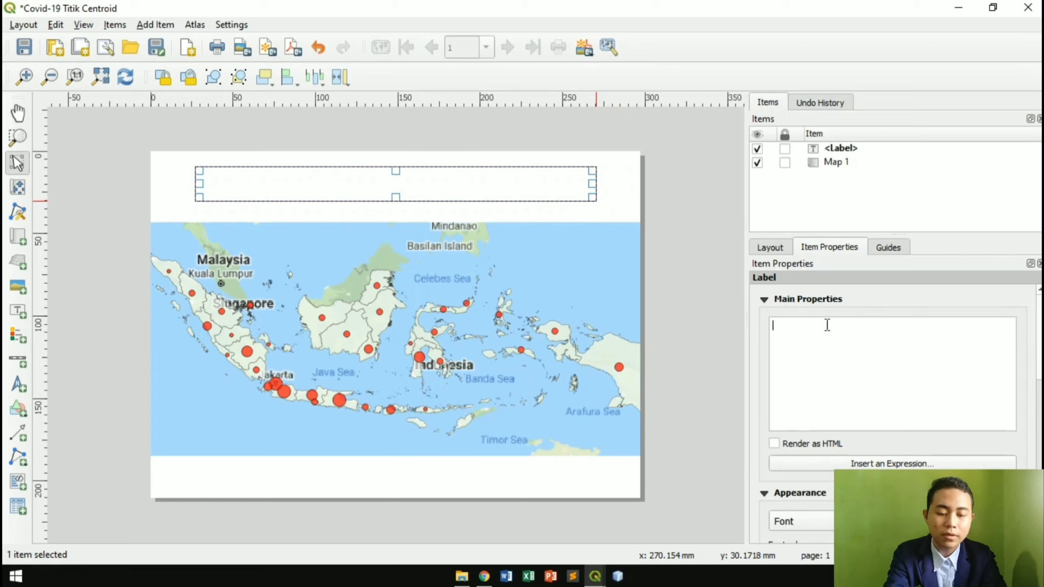
{"action": "type", "text": "PETA SEBARAN"}
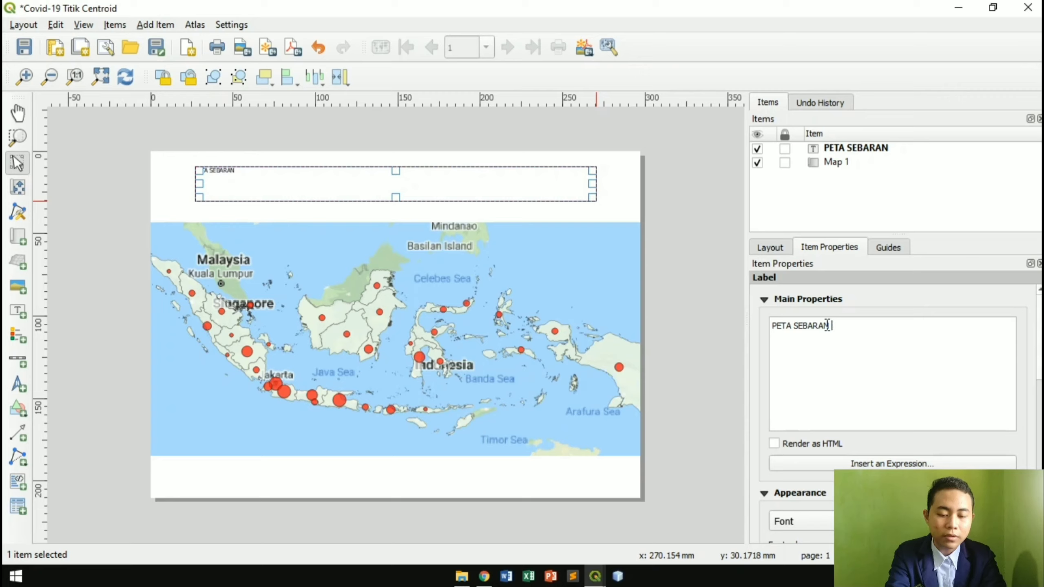
{"action": "type", "text": " INDONESIA "}
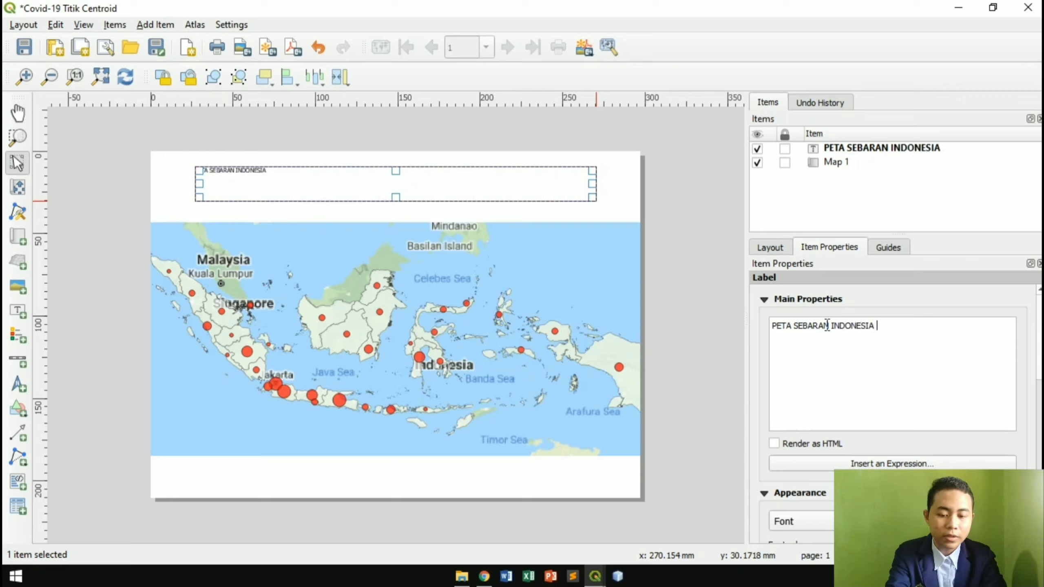
{"action": "type", "text": "COVID-"}
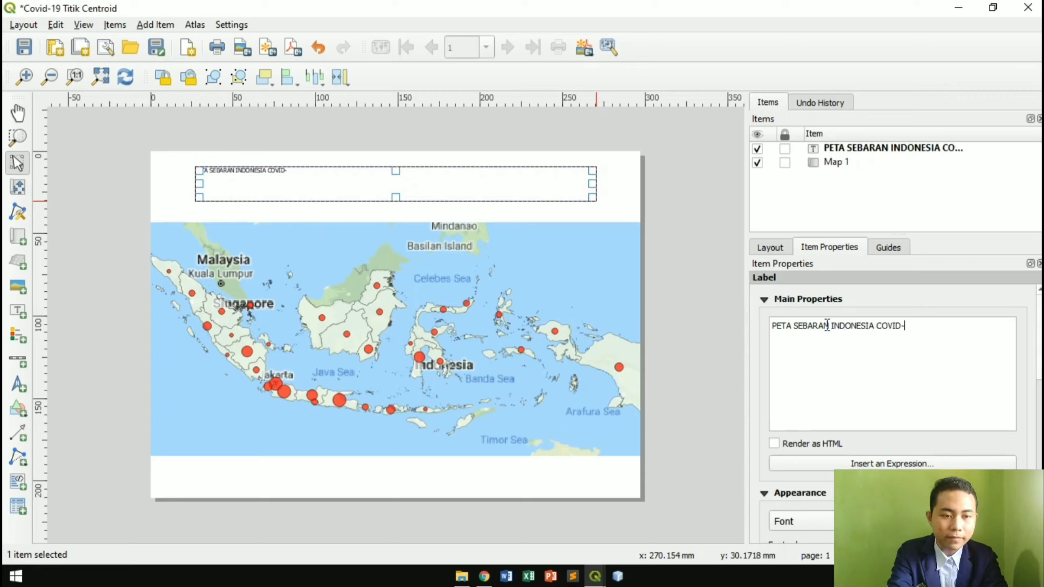
{"action": "type", "text": "19"}
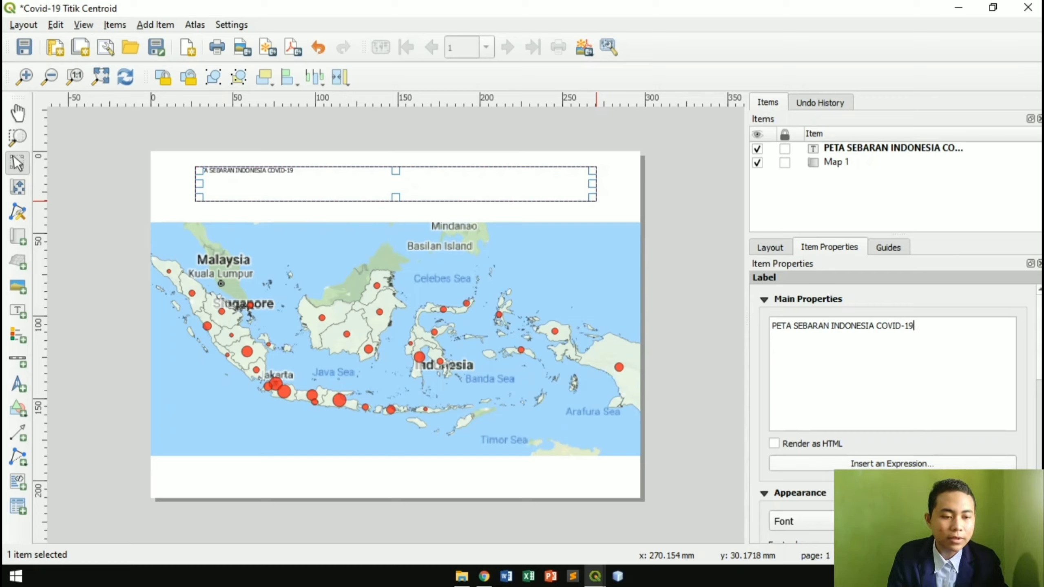
Format the title label's font as MS Shell Dlg 2 Bold at 24 pt.
{"action": "left_click", "coordinate": [1009, 522]}
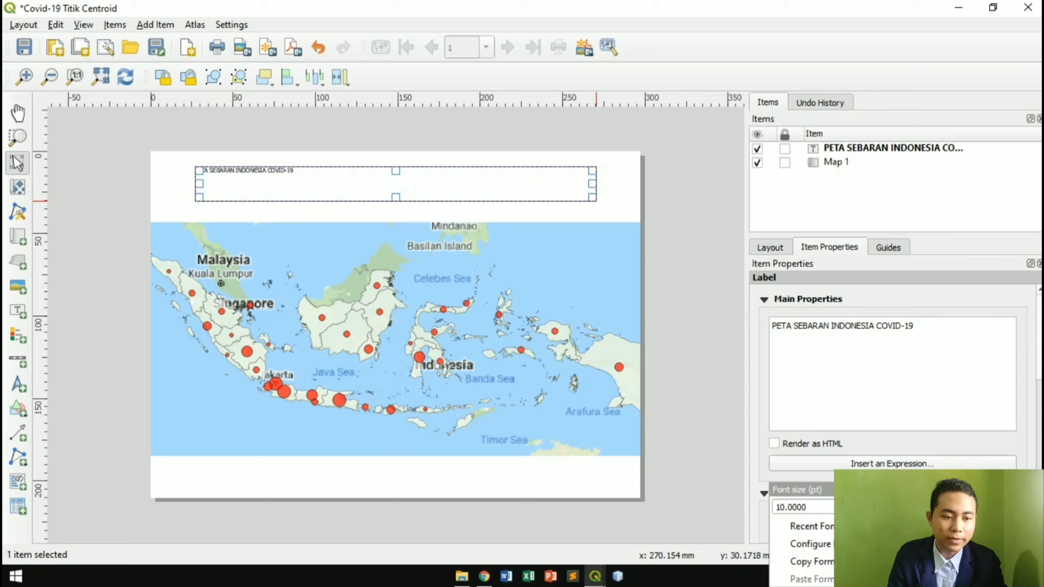
{"action": "left_click", "coordinate": [1009, 522]}
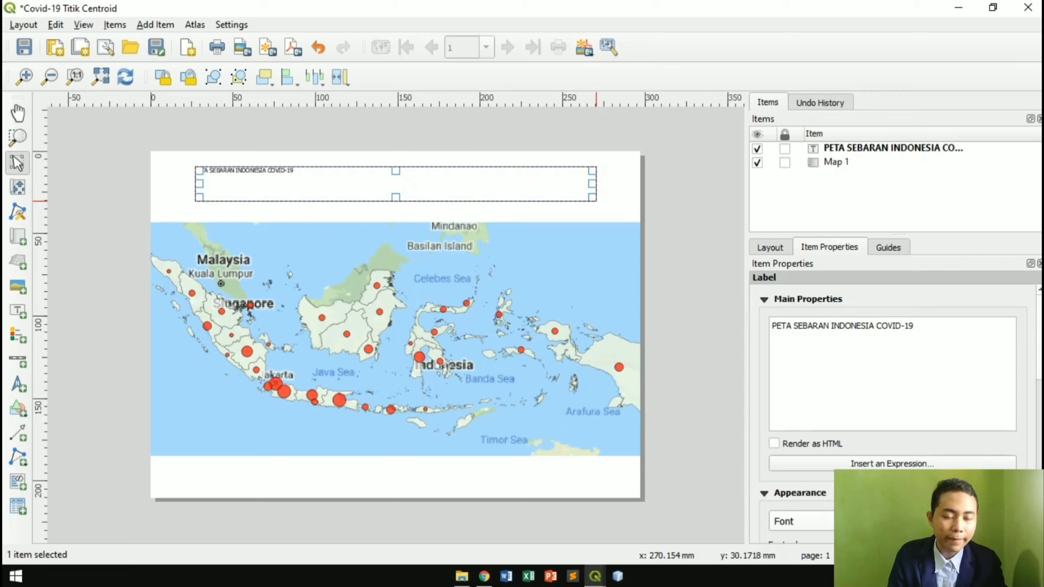
{"action": "left_click", "coordinate": [892, 521]}
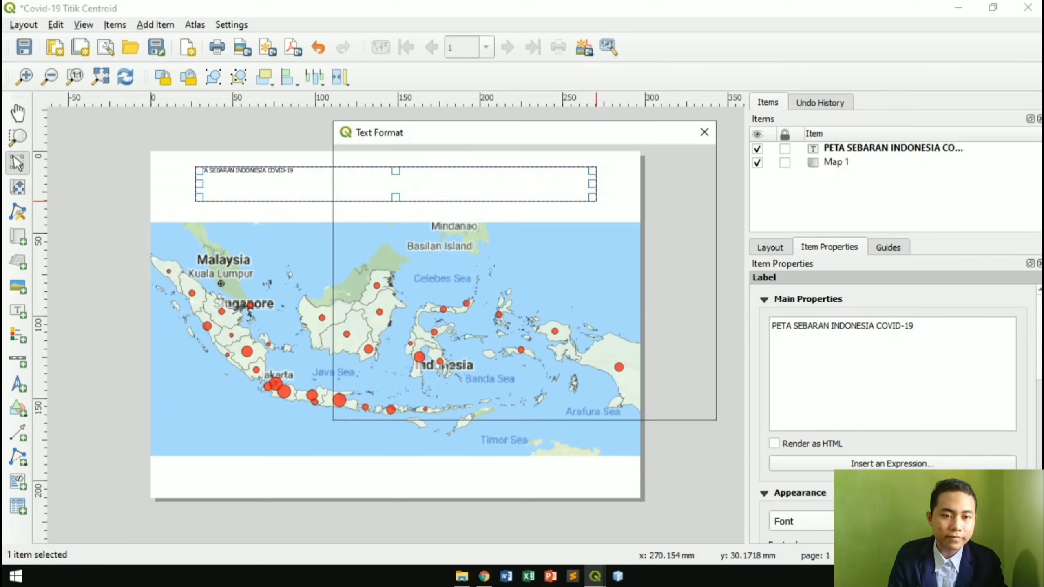
{"action": "left_click", "coordinate": [674, 279]}
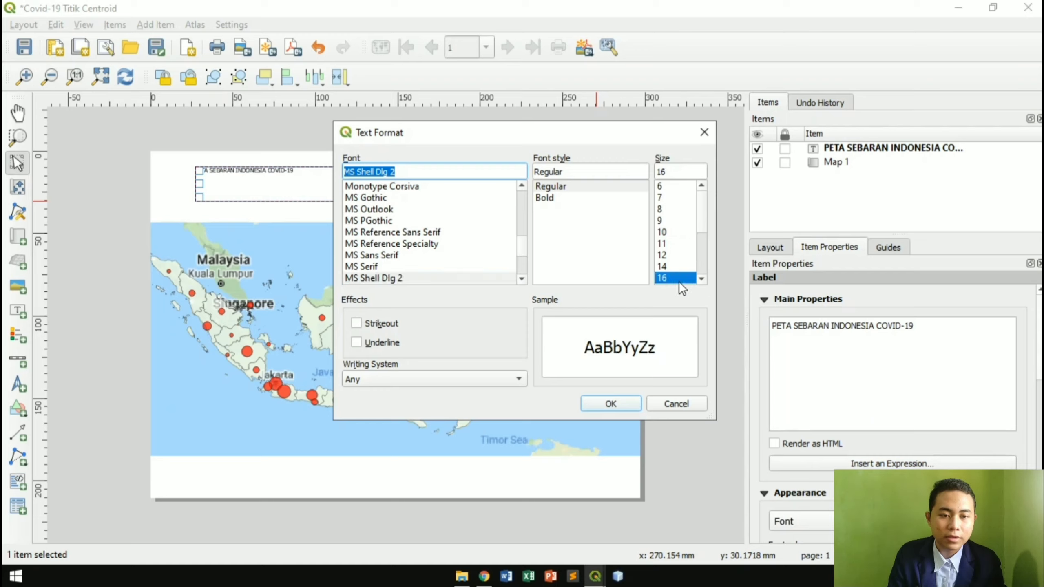
{"action": "left_click", "coordinate": [699, 279]}
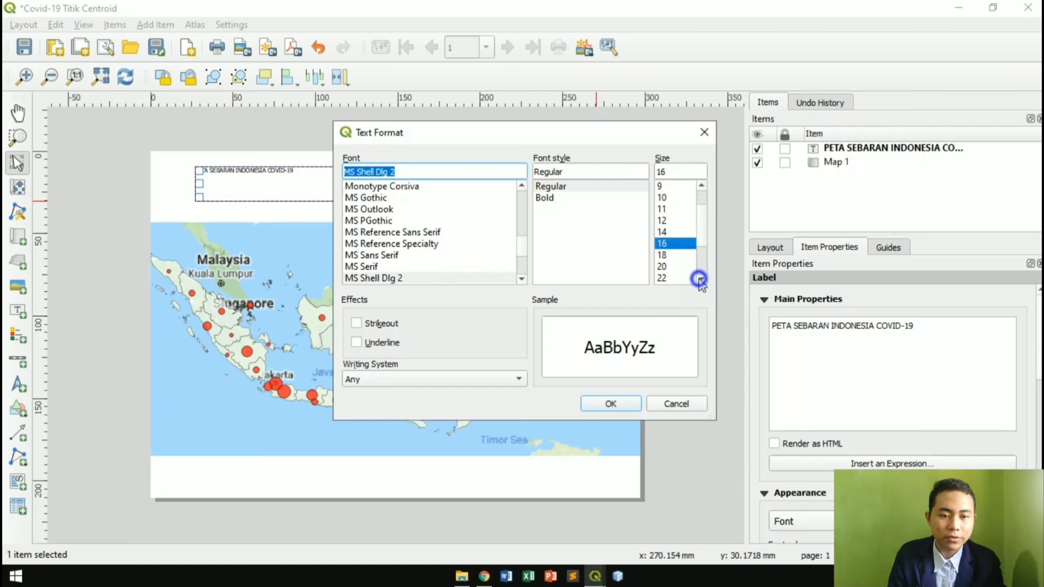
{"action": "left_click", "coordinate": [700, 280]}
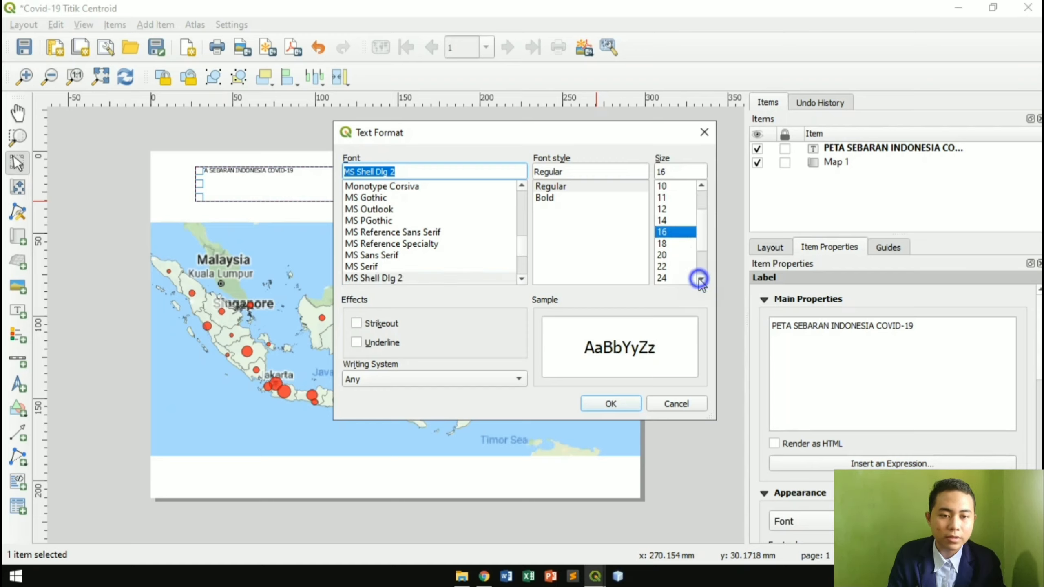
{"action": "left_click", "coordinate": [668, 277]}
{"action": "left_click", "coordinate": [547, 198]}
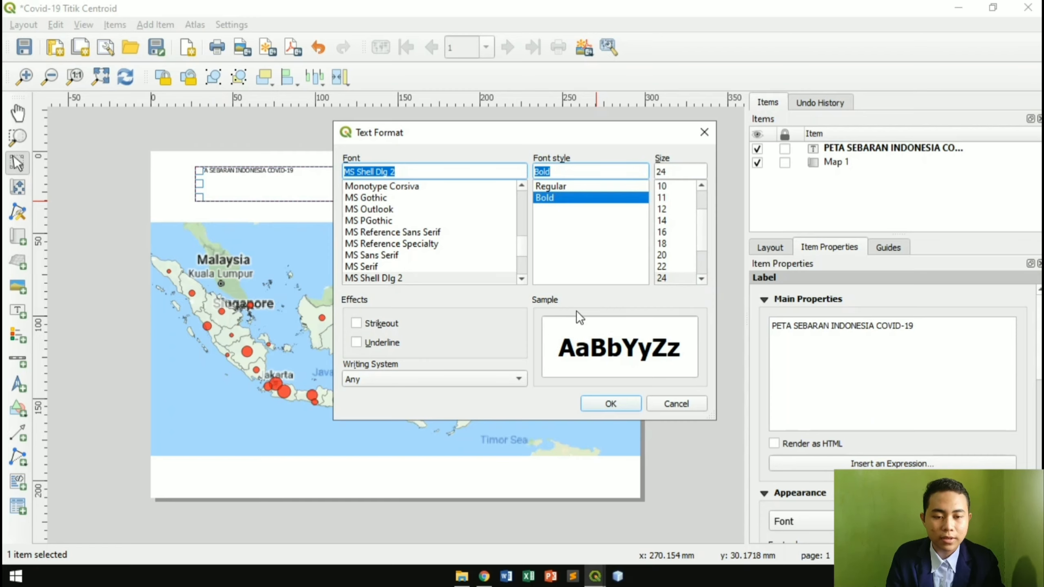
{"action": "left_click", "coordinate": [611, 404]}
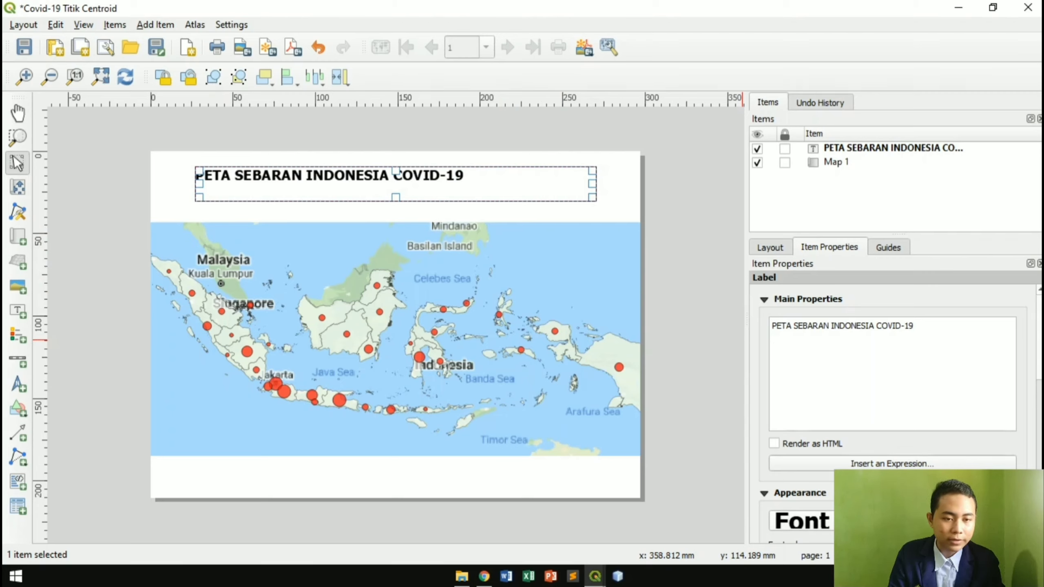
Increase the title's font size to 26 pt, shrink its frame to fit the text, and centre it above the map.
{"action": "left_click", "coordinate": [876, 521]}
{"action": "left_click", "coordinate": [700, 280]}
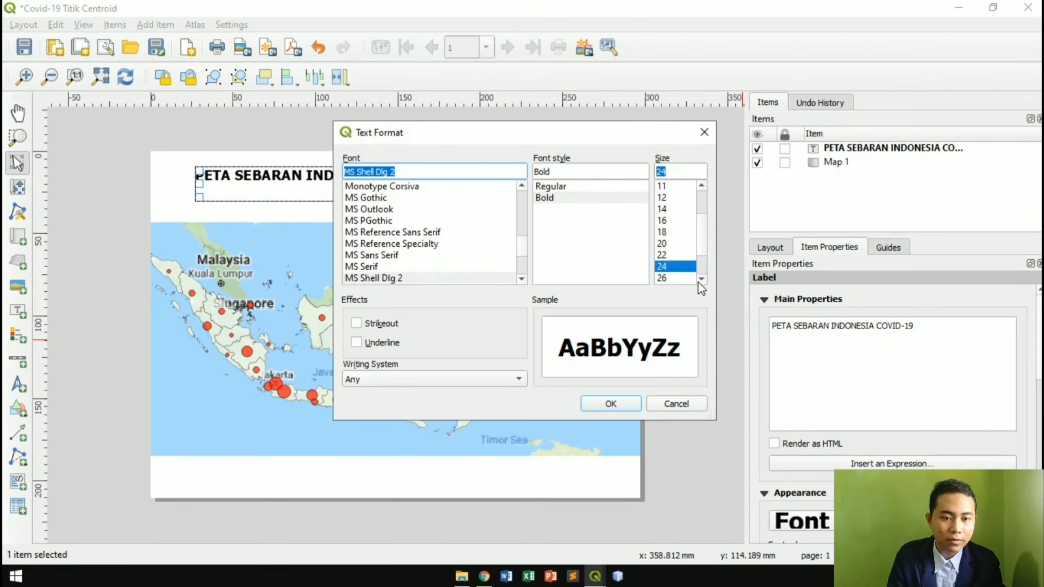
{"action": "left_click", "coordinate": [677, 279]}
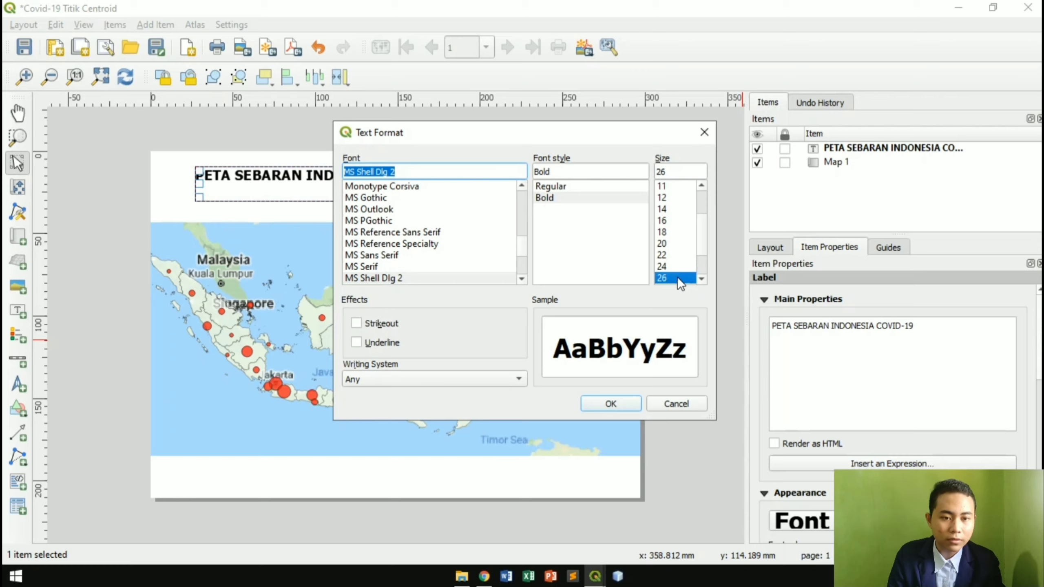
{"action": "left_click", "coordinate": [625, 404]}
{"action": "left_click_drag", "start_coordinate": [592, 183], "coordinate": [494, 169]}
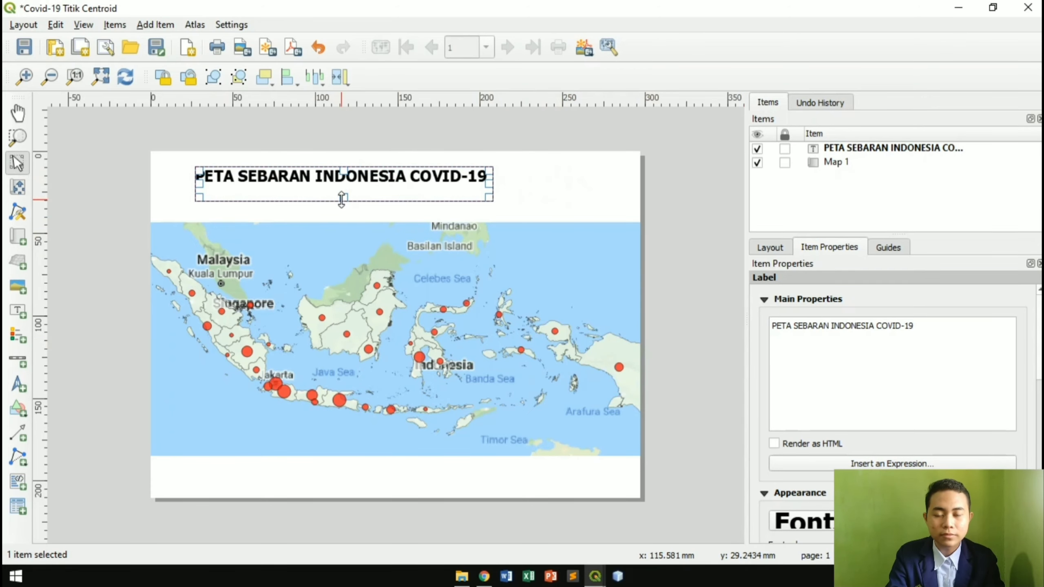
{"action": "left_click_drag", "start_coordinate": [343, 197], "coordinate": [428, 190]}
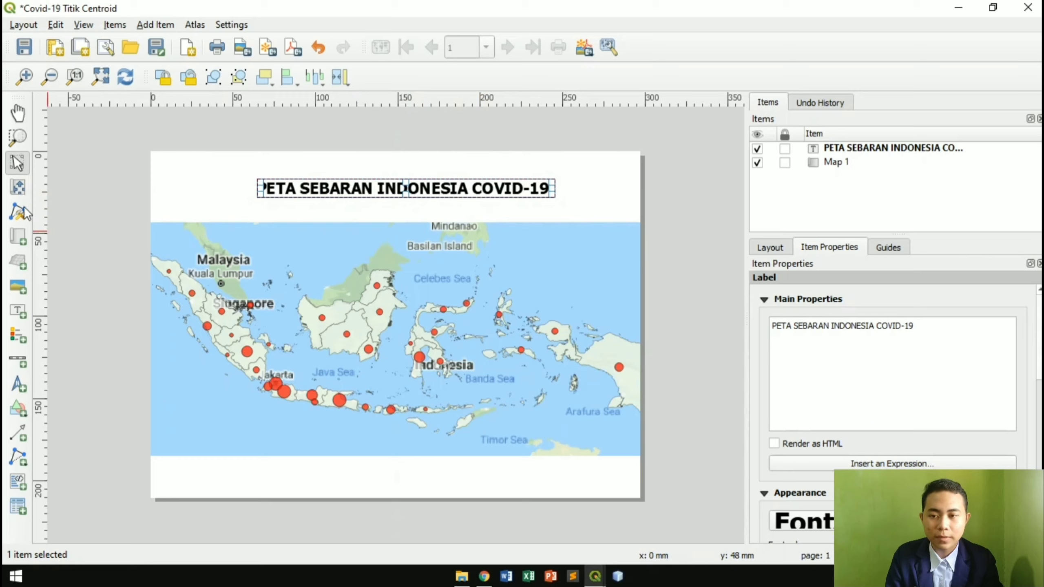
Place a small second label in the strip between the title and the map's upper-right corner.
{"action": "left_click", "coordinate": [22, 312]}
{"action": "left_click", "coordinate": [576, 201]}
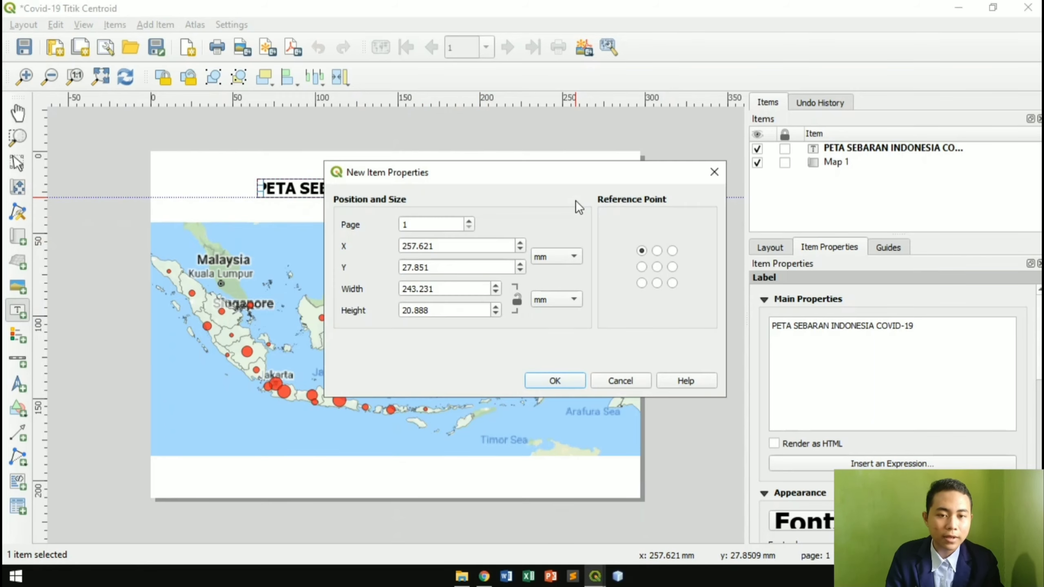
{"action": "left_click", "coordinate": [622, 380]}
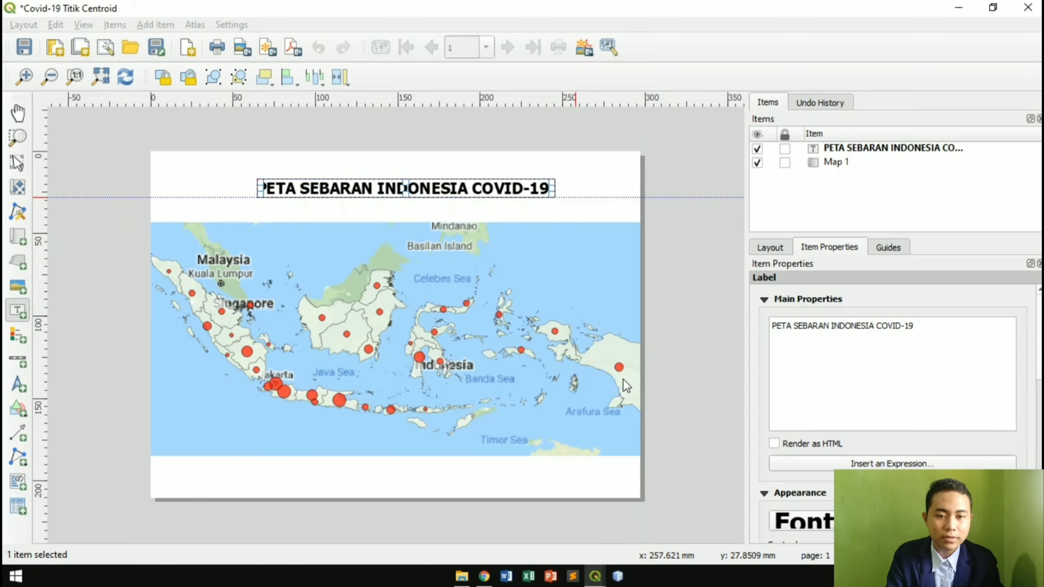
{"action": "left_click_drag", "start_coordinate": [578, 209], "coordinate": [633, 222]}
Replace the new label's placeholder text with "diupdate tanggal 03 Juni 2020".
{"action": "left_click", "coordinate": [902, 331]}
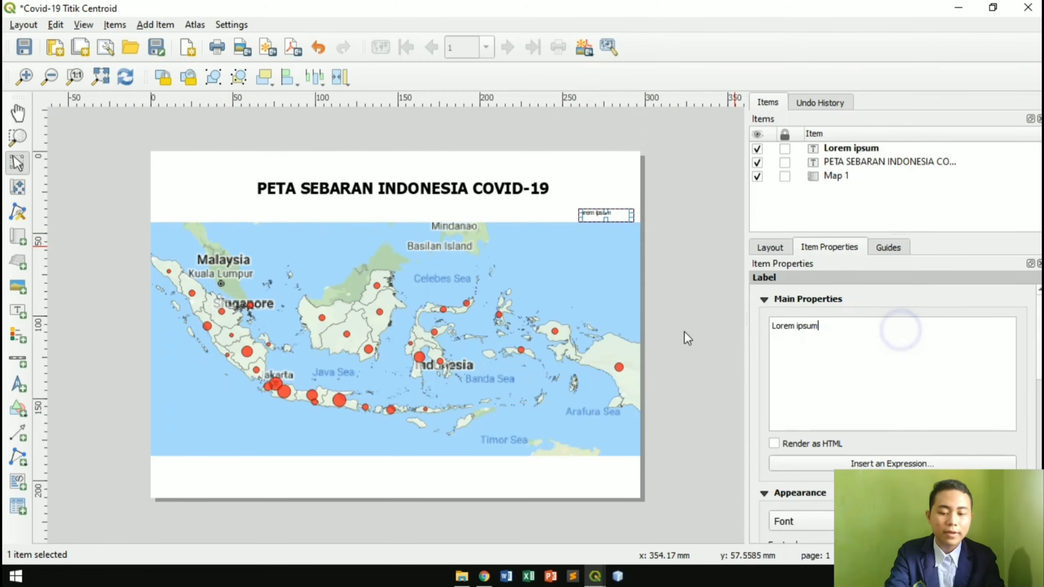
{"action": "key", "text": "ctrl+a"}
{"action": "type", "text": "dIUP"}
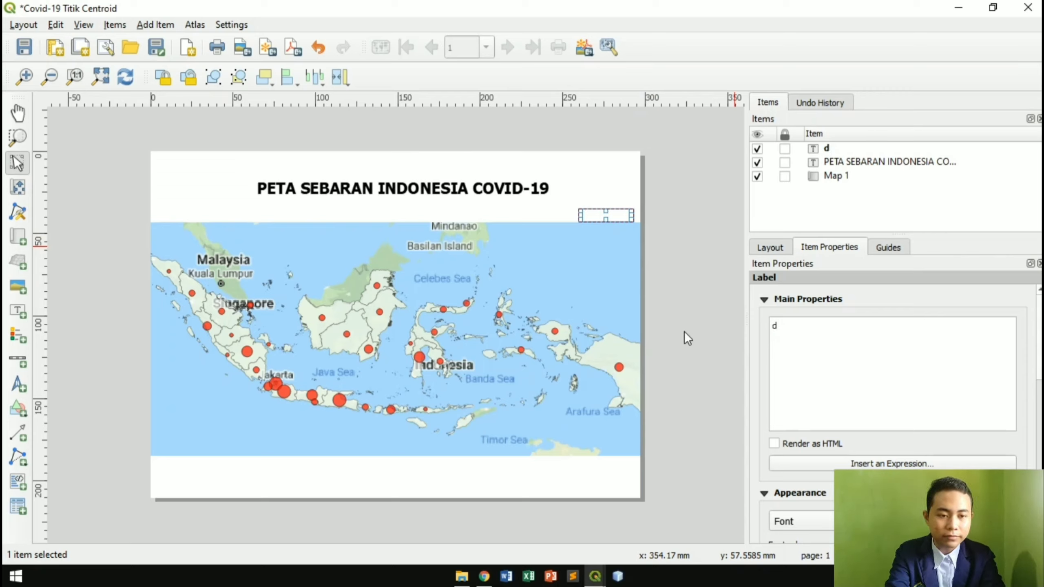
{"action": "key", "text": "BackSpace"}
{"action": "key", "text": "BackSpace"}
{"action": "type", "text": "u"}
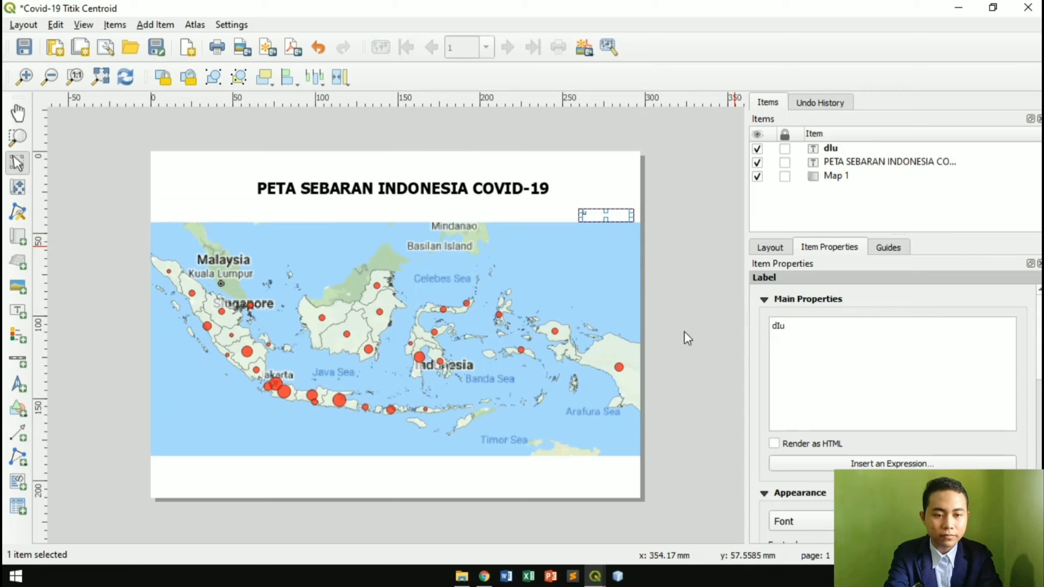
{"action": "type", "text": "pdate"}
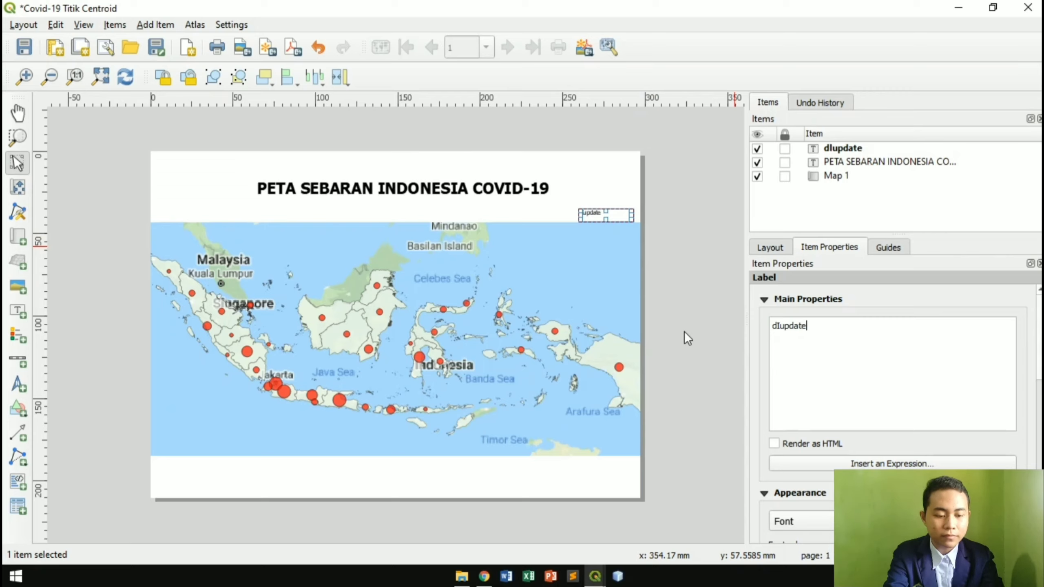
{"action": "key", "text": "Left"}
{"action": "key", "text": "Left"}
{"action": "key", "text": "Left"}
{"action": "key", "text": "Left"}
{"action": "key", "text": "Left"}
{"action": "key", "text": "Left"}
{"action": "key", "text": "BackSpace"}
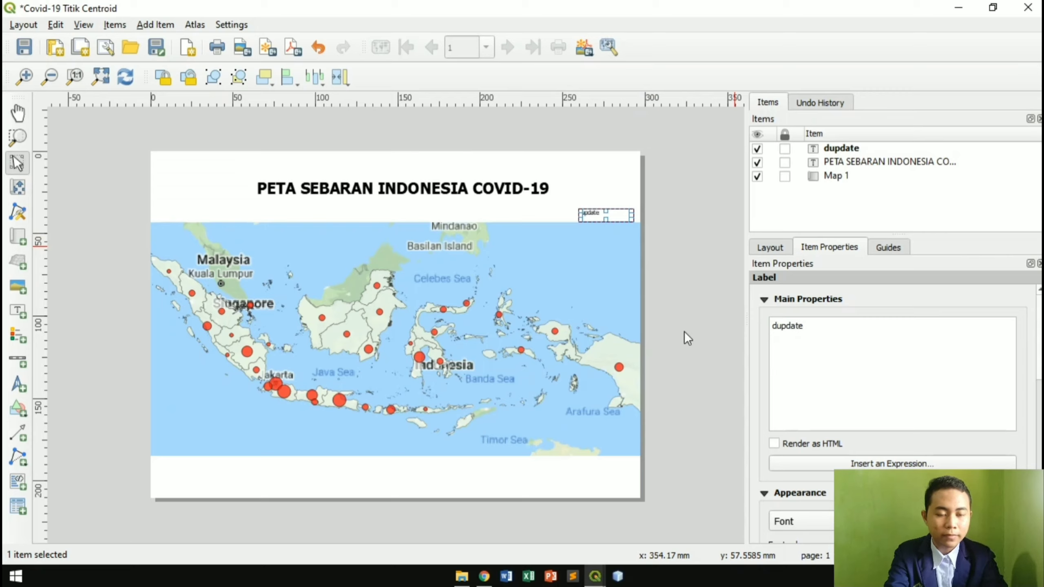
{"action": "type", "text": "i"}
{"action": "key", "text": "End"}
{"action": "type", "text": "ta"}
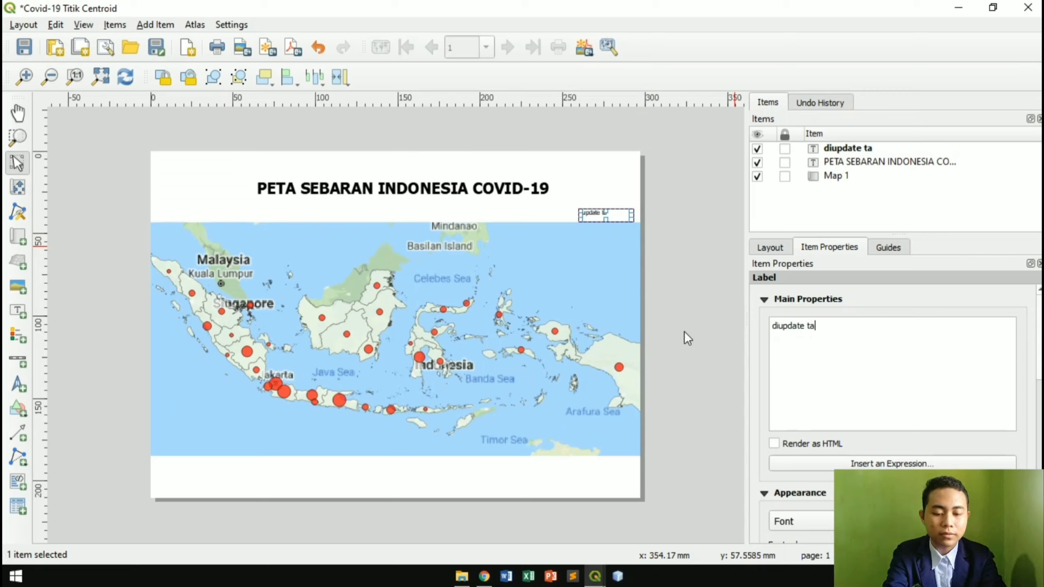
{"action": "type", "text": "nggal 03"}
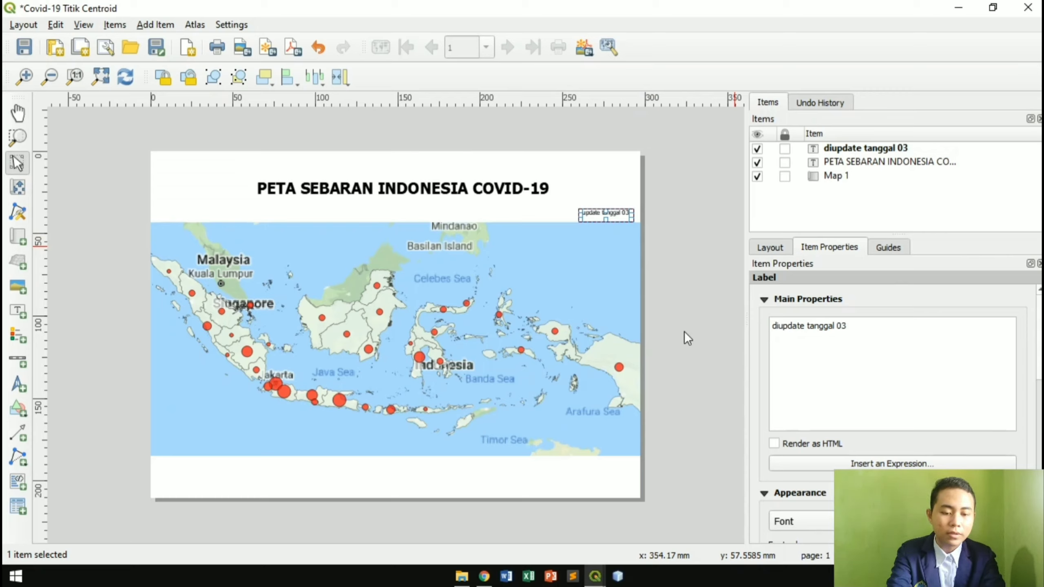
{"action": "type", "text": " Juni 2020"}
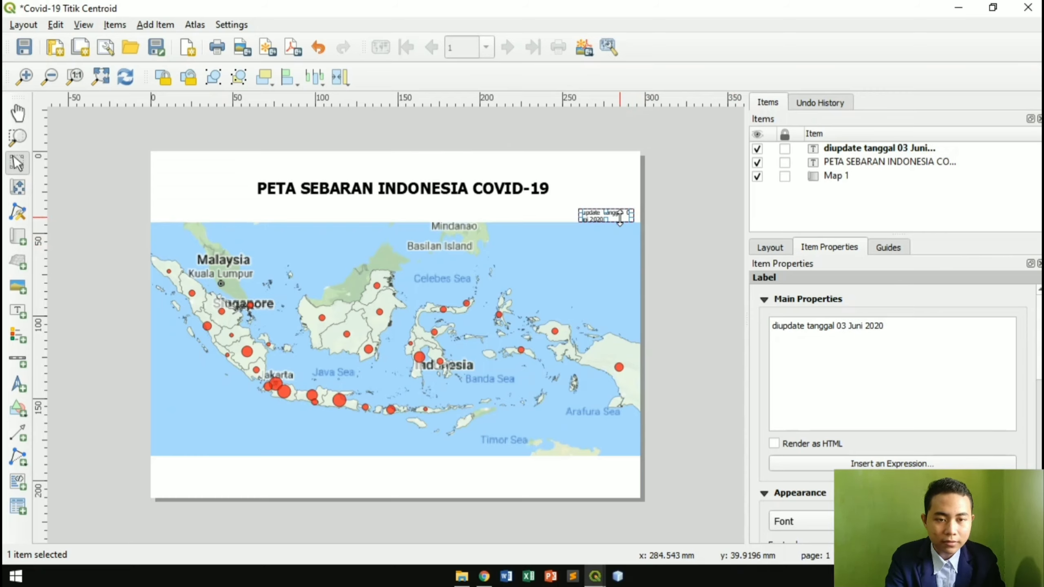
Adjust the date label's font size, then widen and position its frame so the text sits on one line above the map's right end.
{"action": "left_click", "coordinate": [1009, 522]}
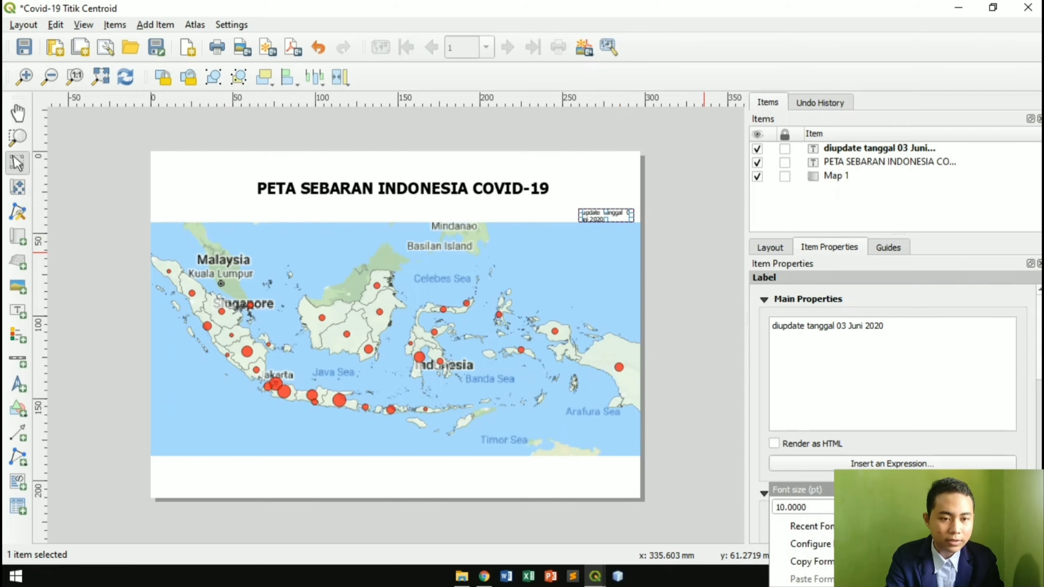
{"action": "left_click", "coordinate": [846, 544]}
{"action": "left_click", "coordinate": [667, 247]}
{"action": "left_click", "coordinate": [610, 403]}
{"action": "mouse_move", "coordinate": [606, 216]}
{"action": "left_mouse_down"}
{"action": "mouse_move", "coordinate": [574, 197]}
{"action": "mouse_move", "coordinate": [640, 195]}
{"action": "mouse_move", "coordinate": [620, 216]}
{"action": "left_mouse_up"}
{"action": "left_click", "coordinate": [588, 196]}
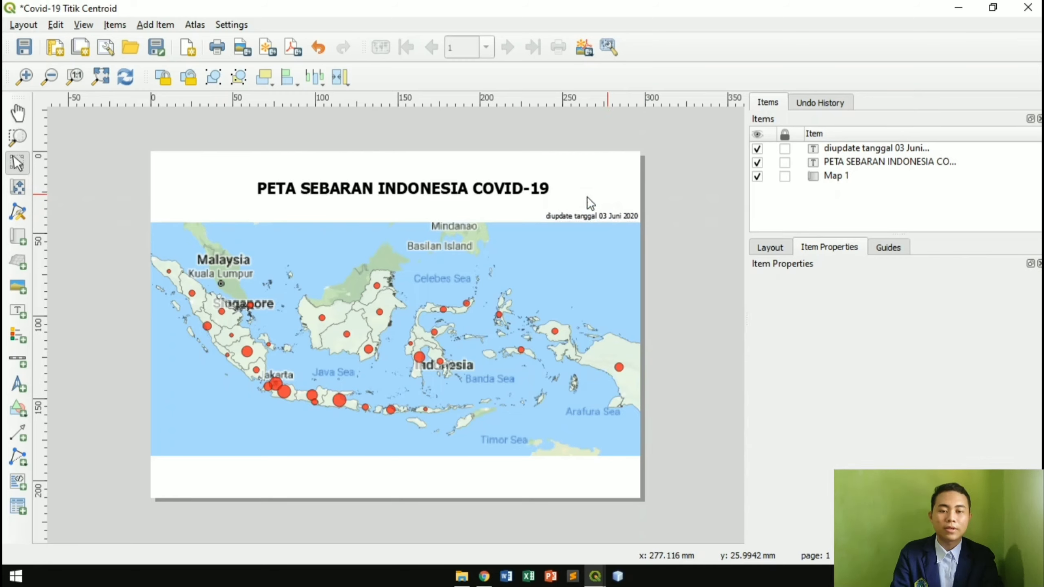
Add a north arrow above the date label in the page's upper-right corner, using the NorthArrow_10.svg symbol.
{"action": "left_click", "coordinate": [22, 384]}
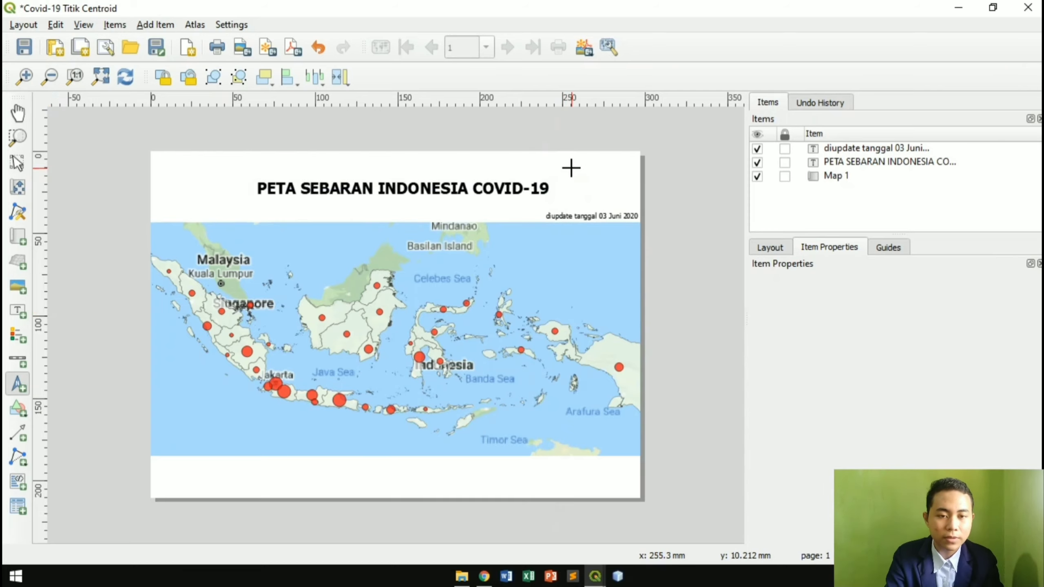
{"action": "left_click_drag", "start_coordinate": [572, 168], "coordinate": [624, 206]}
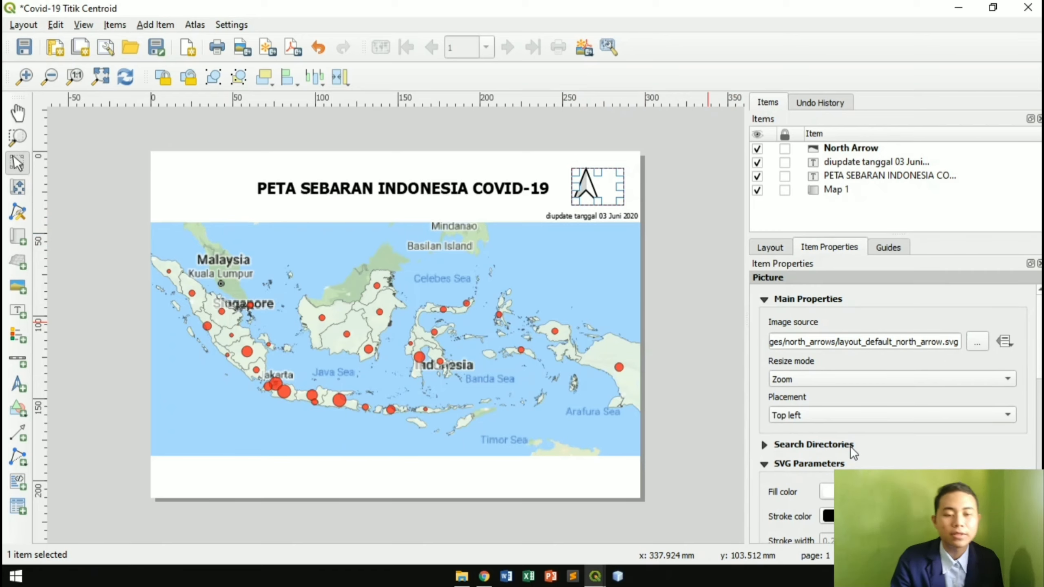
{"action": "left_click", "coordinate": [815, 444]}
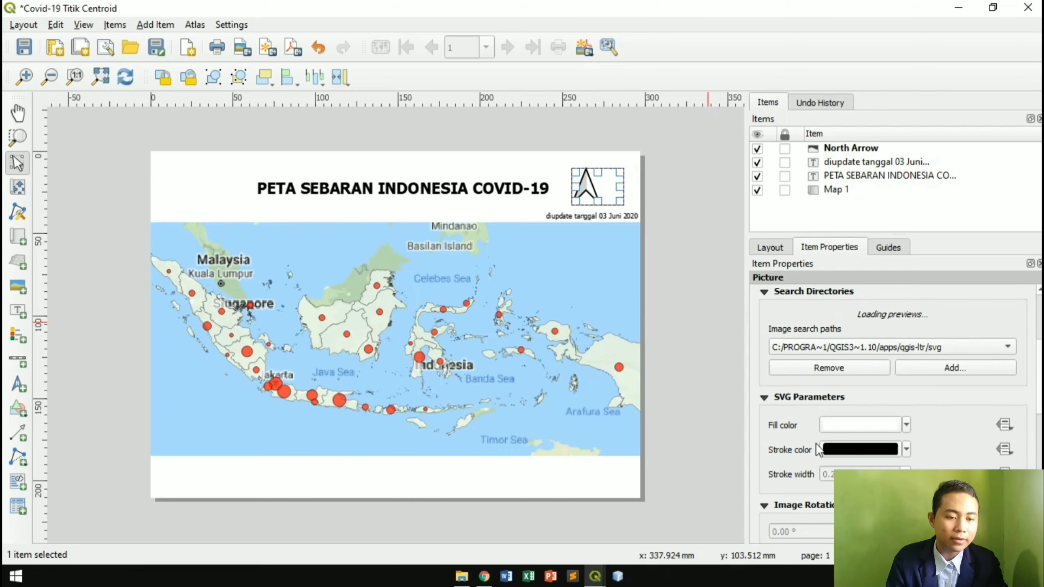
{"action": "left_click", "coordinate": [991, 349]}
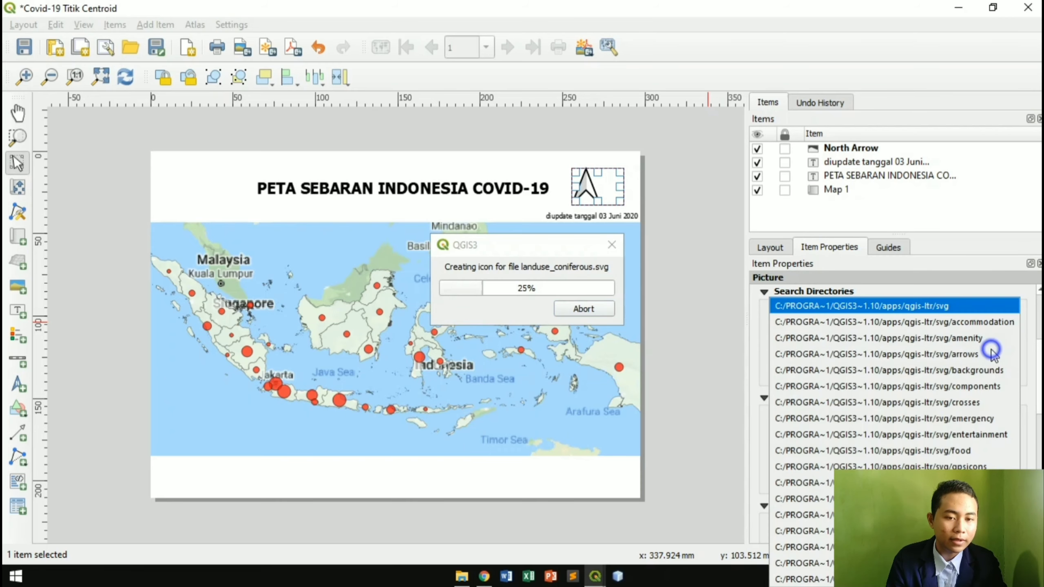
{"action": "left_click", "coordinate": [998, 300]}
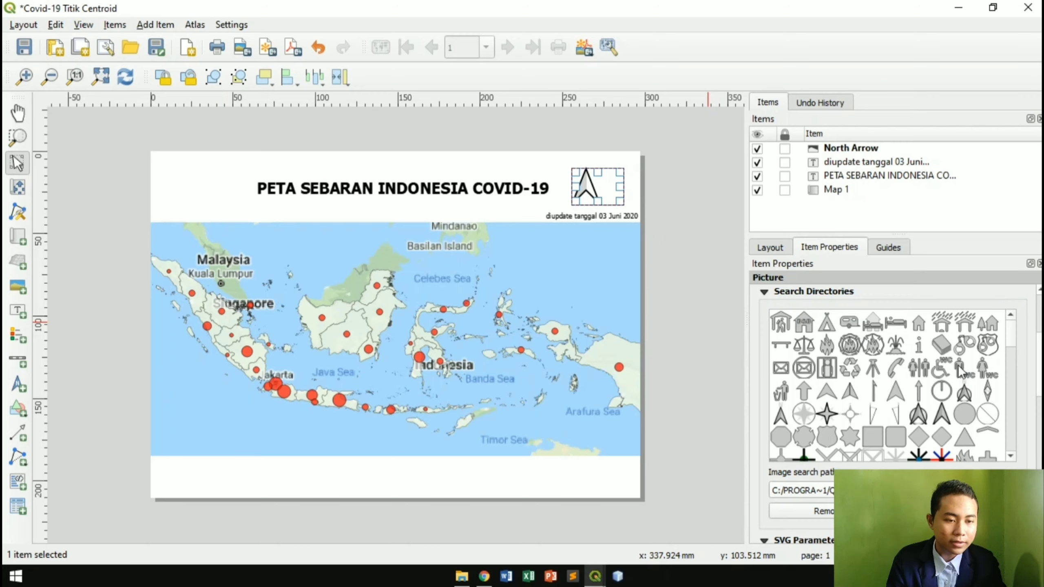
{"action": "left_click", "coordinate": [918, 415]}
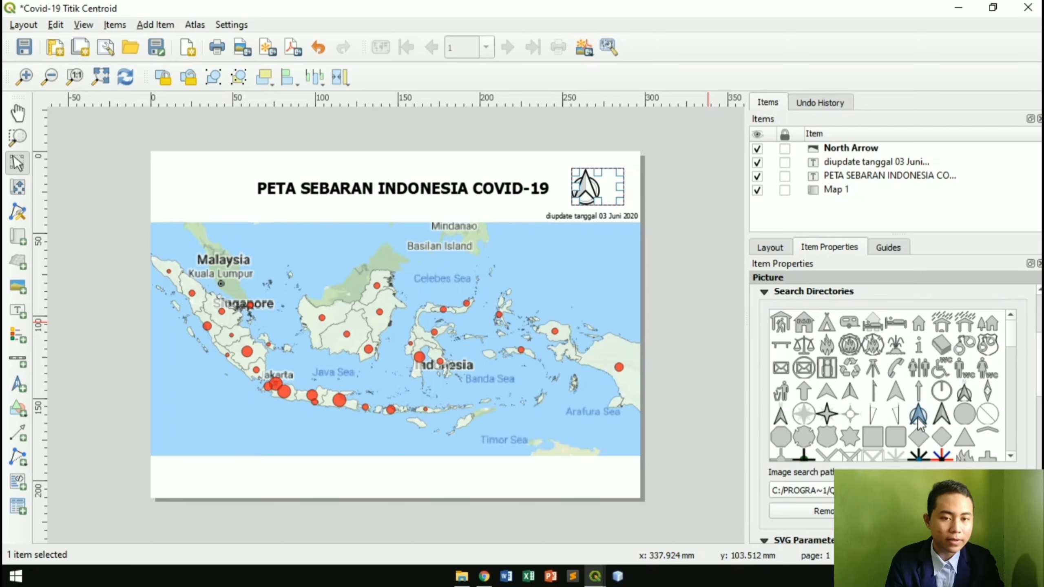
Change the north arrow's stroke colour to grey and move the arrow slightly closer to the page's upper-right corner.
{"action": "scroll", "coordinate": [887, 411], "scroll_direction": "down", "scroll_amount": 1}
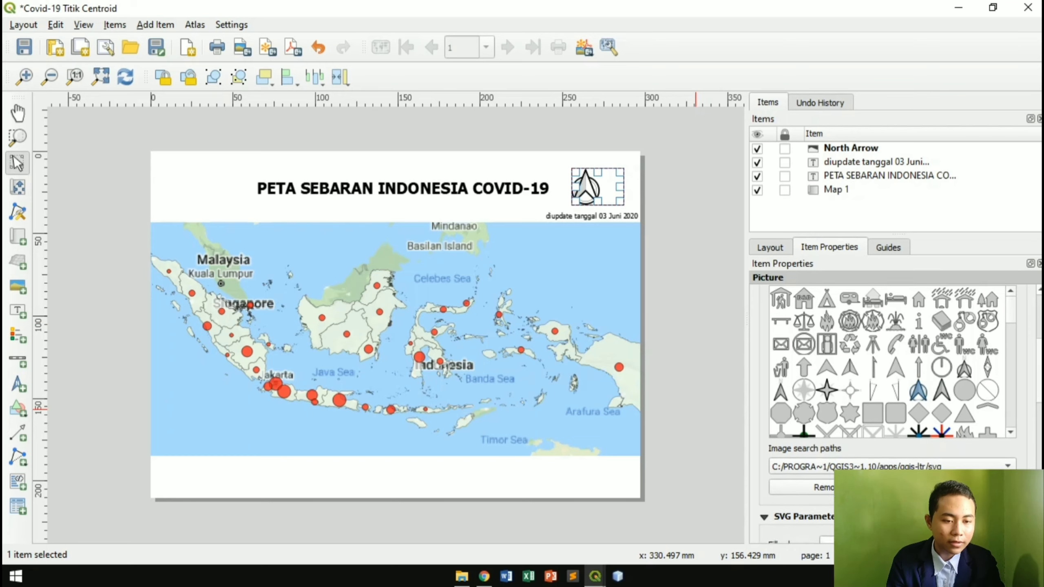
{"action": "scroll", "coordinate": [939, 426], "scroll_direction": "down", "scroll_amount": 4}
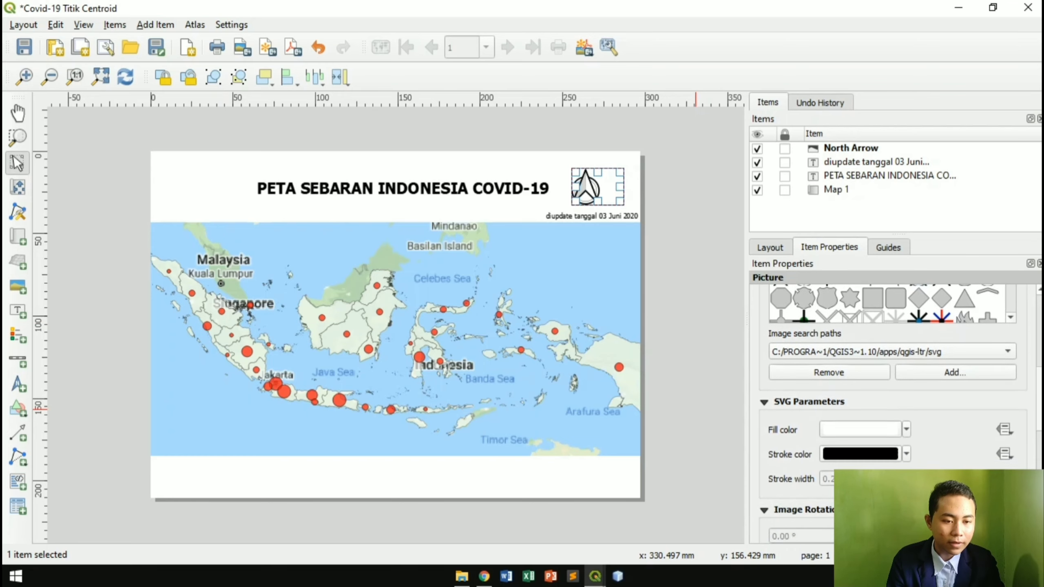
{"action": "left_click", "coordinate": [907, 460]}
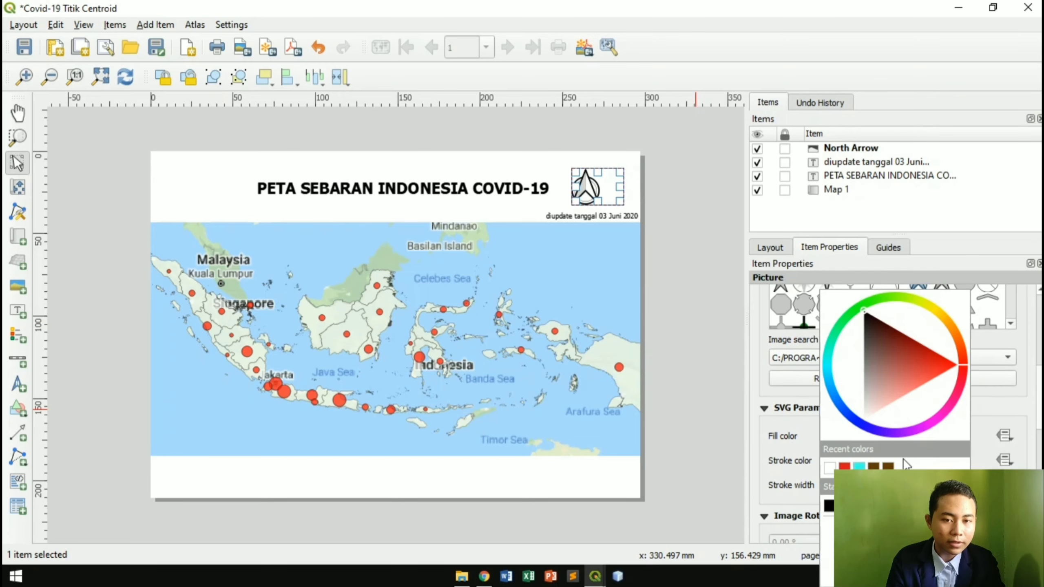
{"action": "left_click", "coordinate": [894, 382]}
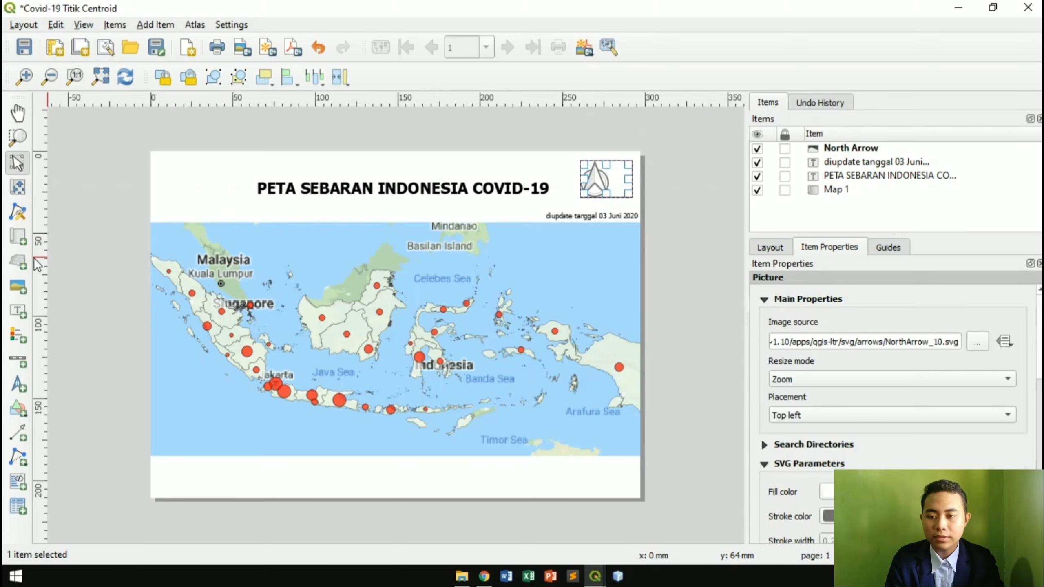
Add a scale bar in the map's lower-right corner, over the sea near Australia.
{"action": "left_click", "coordinate": [12, 362]}
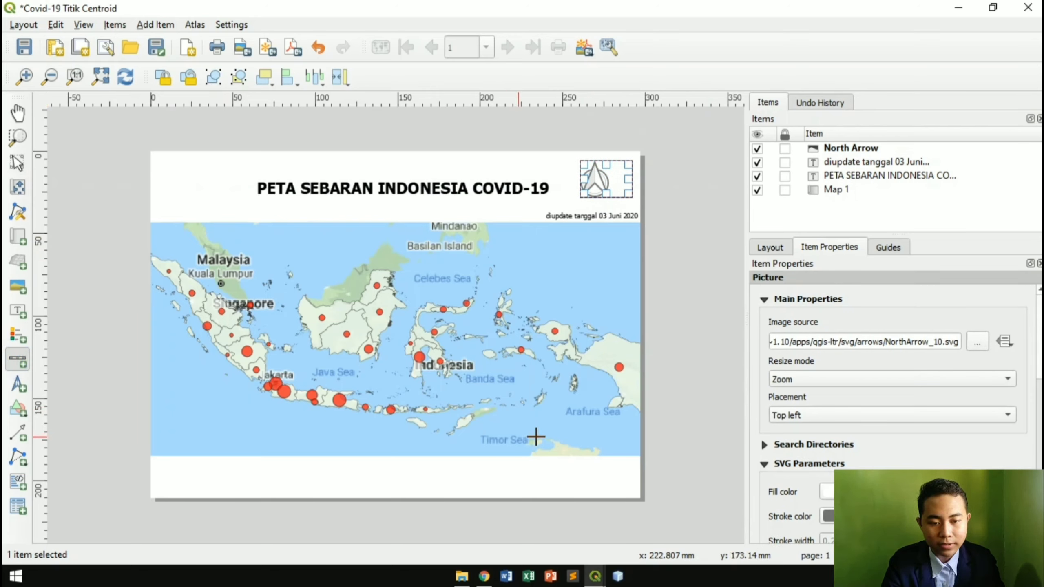
{"action": "left_click_drag", "start_coordinate": [555, 441], "coordinate": [618, 442]}
{"action": "left_click", "coordinate": [575, 479]}
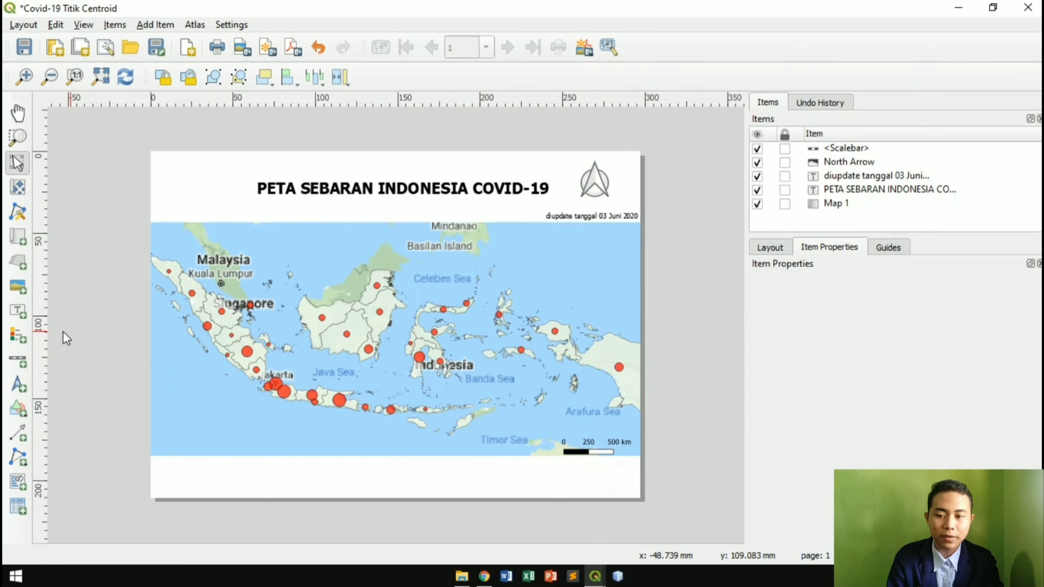
Add a legend in the map's lower-left corner, with auto update turned off and the Google Maps entry removed.
{"action": "left_click", "coordinate": [16, 342]}
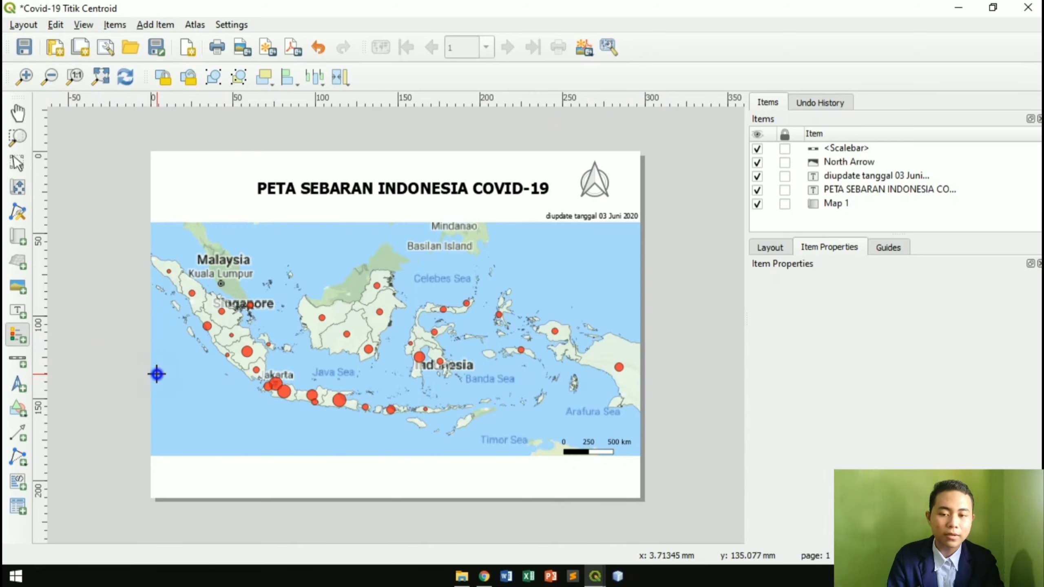
{"action": "left_click_drag", "start_coordinate": [156, 374], "coordinate": [219, 450]}
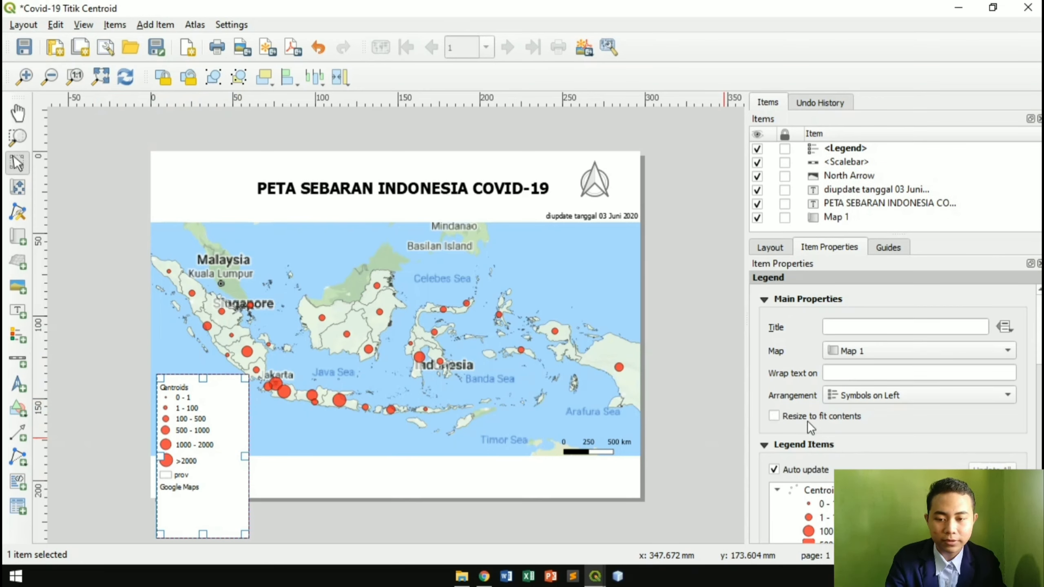
{"action": "scroll", "coordinate": [795, 421], "scroll_direction": "down", "scroll_amount": 3}
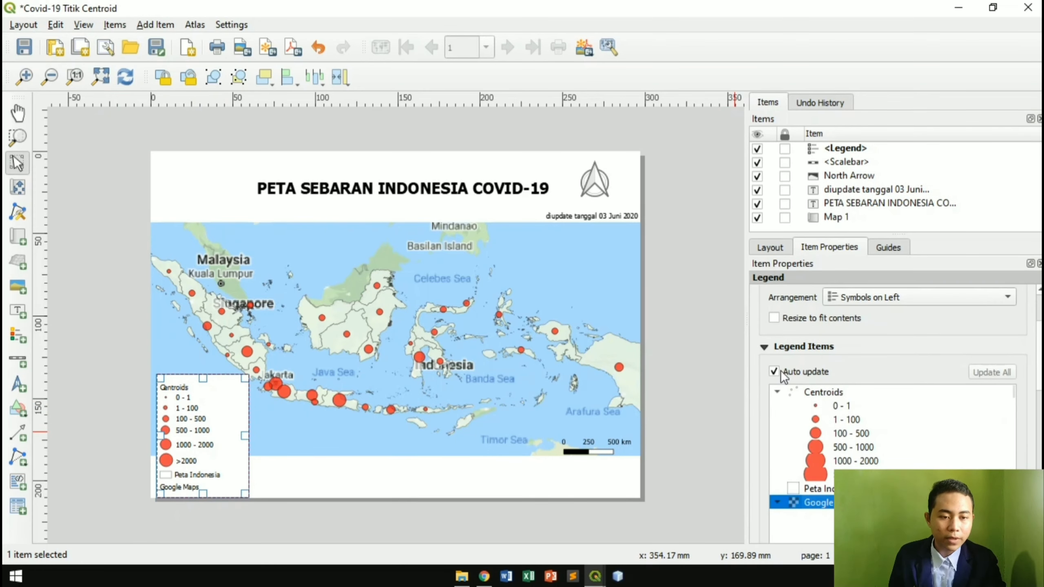
{"action": "left_click", "coordinate": [775, 371]}
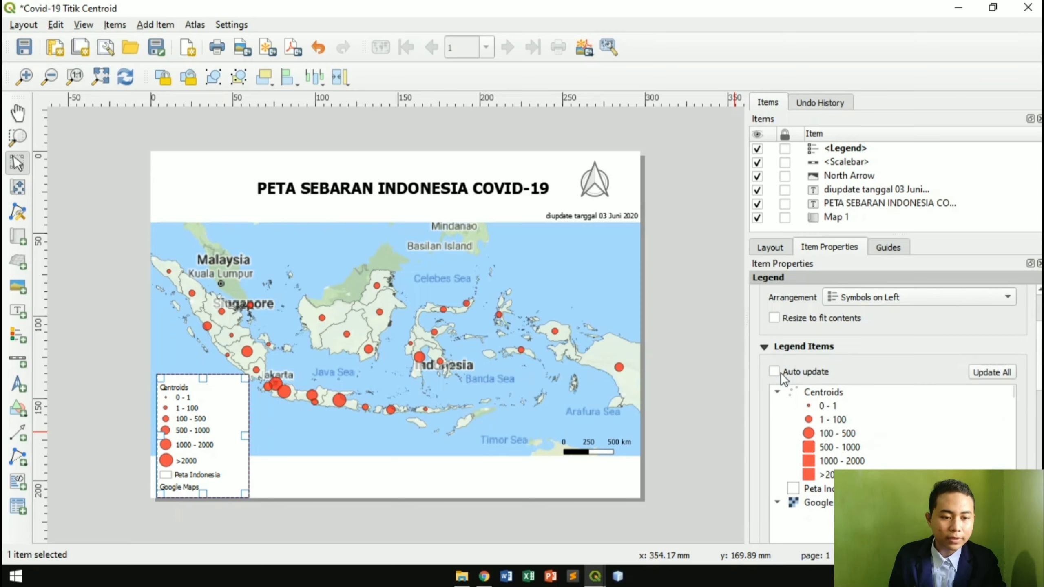
{"action": "left_click", "coordinate": [820, 505]}
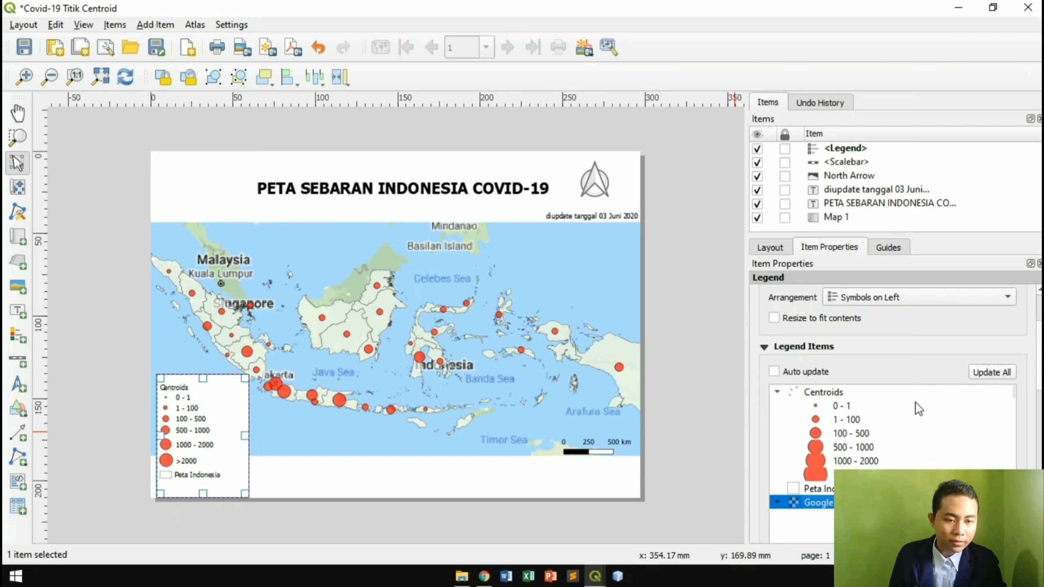
Hide the Centroids heading in the legend and shorten the legend frame to end just below the Peta Indonesia entry.
{"action": "right_click", "coordinate": [818, 392]}
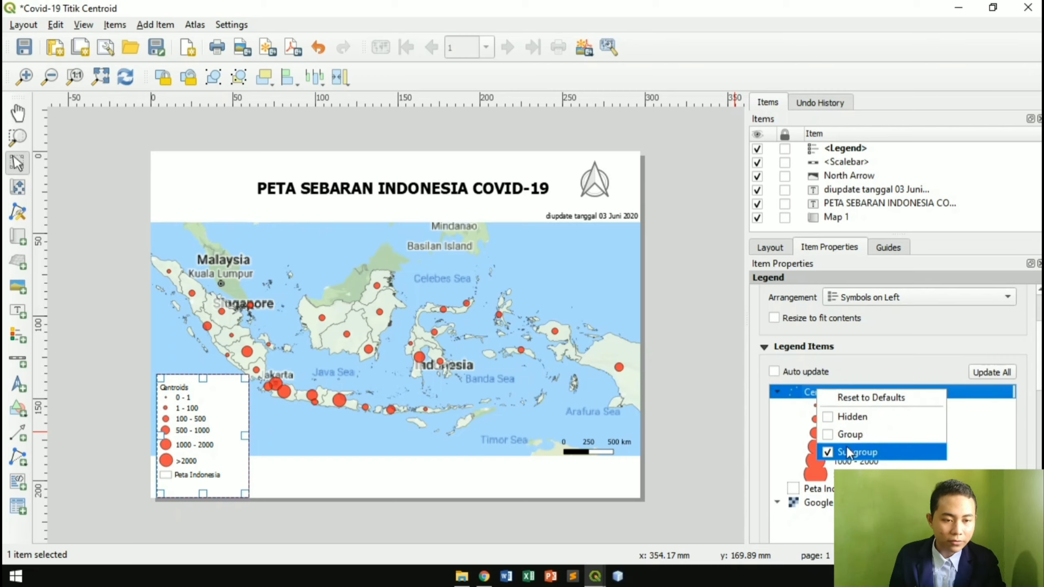
{"action": "left_click", "coordinate": [863, 420]}
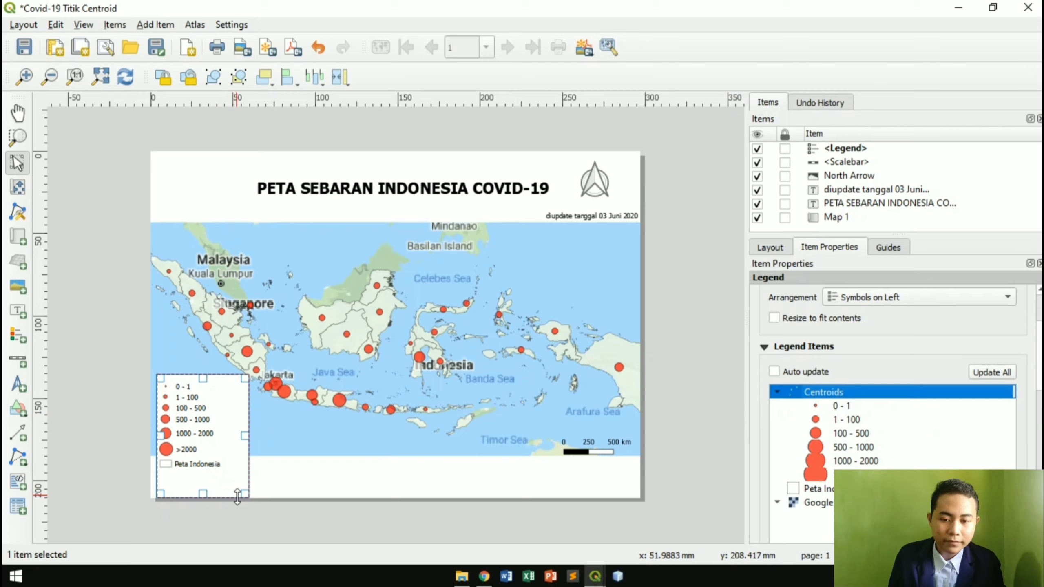
{"action": "left_click", "coordinate": [203, 493]}
{"action": "left_click_drag", "start_coordinate": [202, 492], "coordinate": [203, 472]}
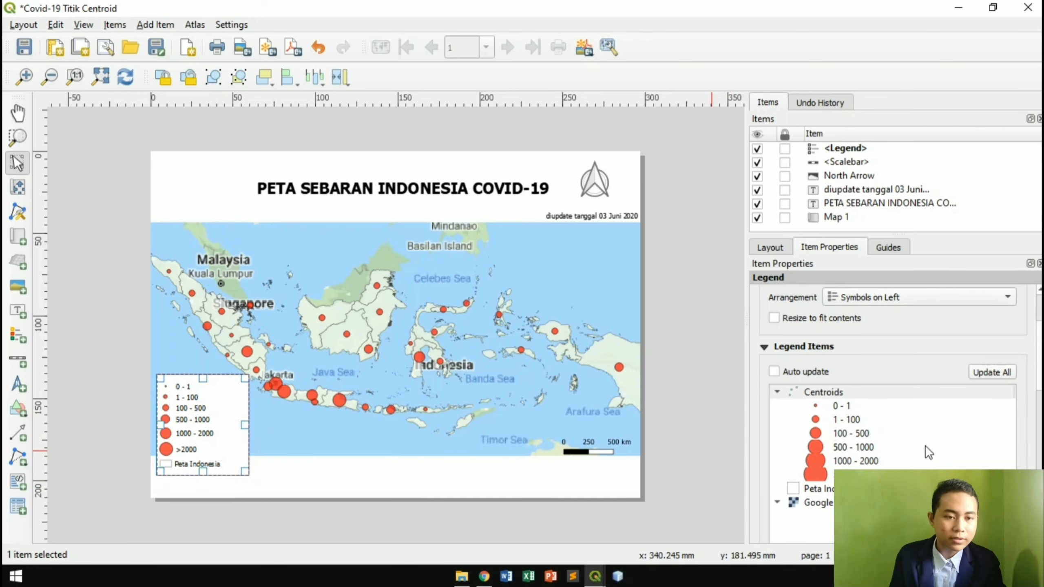
Title the legend "Kategory Covid-19" and turn off its background.
{"action": "scroll", "coordinate": [976, 323], "scroll_direction": "up", "scroll_amount": 2}
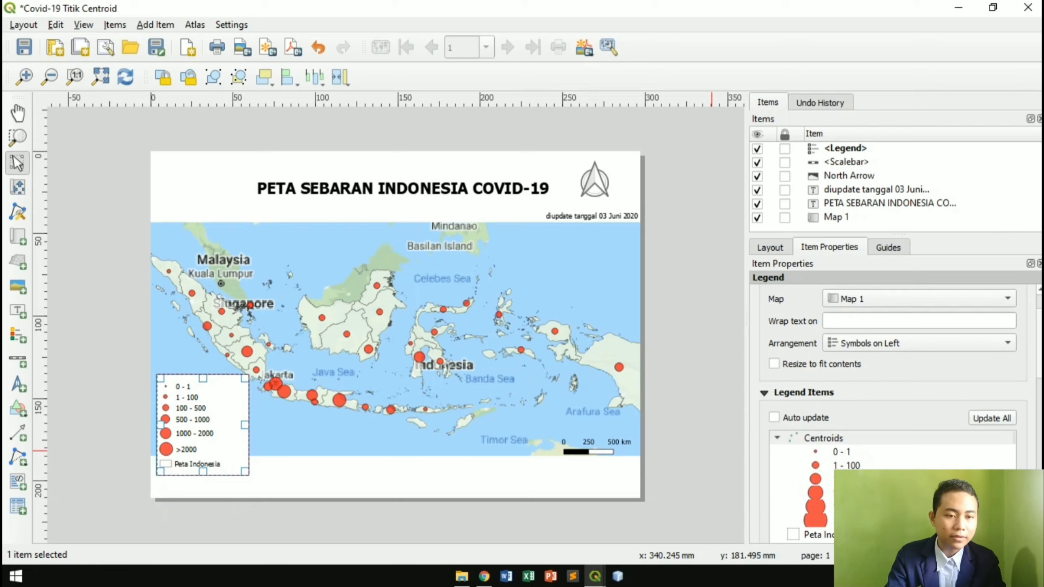
{"action": "scroll", "coordinate": [976, 323], "scroll_direction": "up", "scroll_amount": 2}
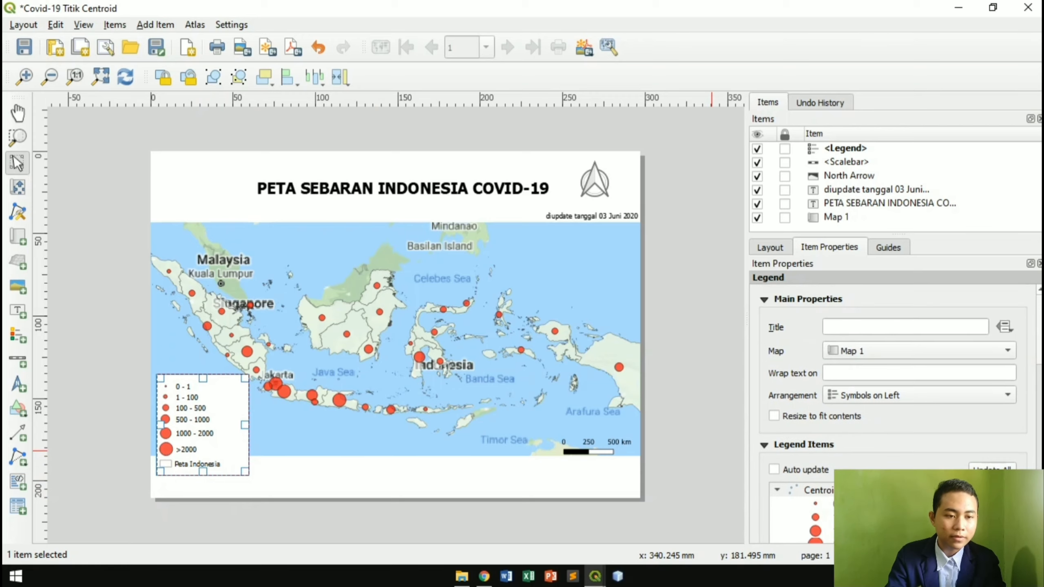
{"action": "left_click", "coordinate": [934, 328]}
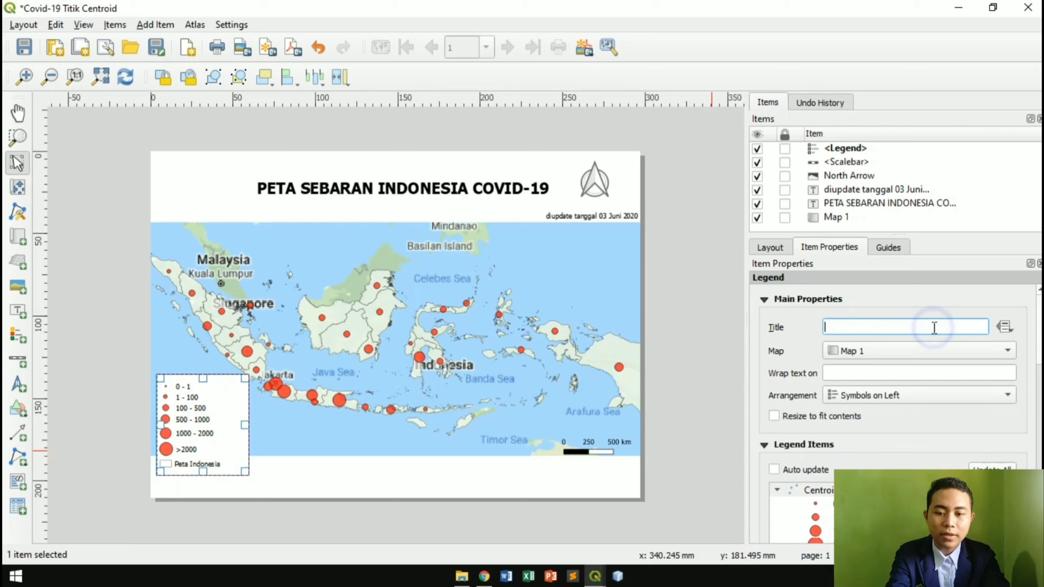
{"action": "type", "text": "Kategory Covi"}
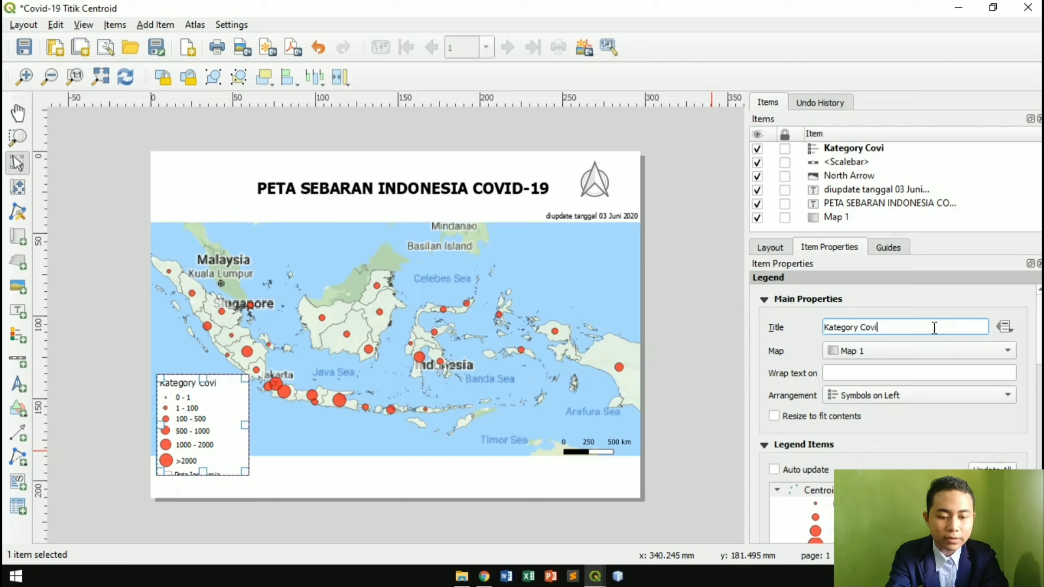
{"action": "type", "text": "d-19"}
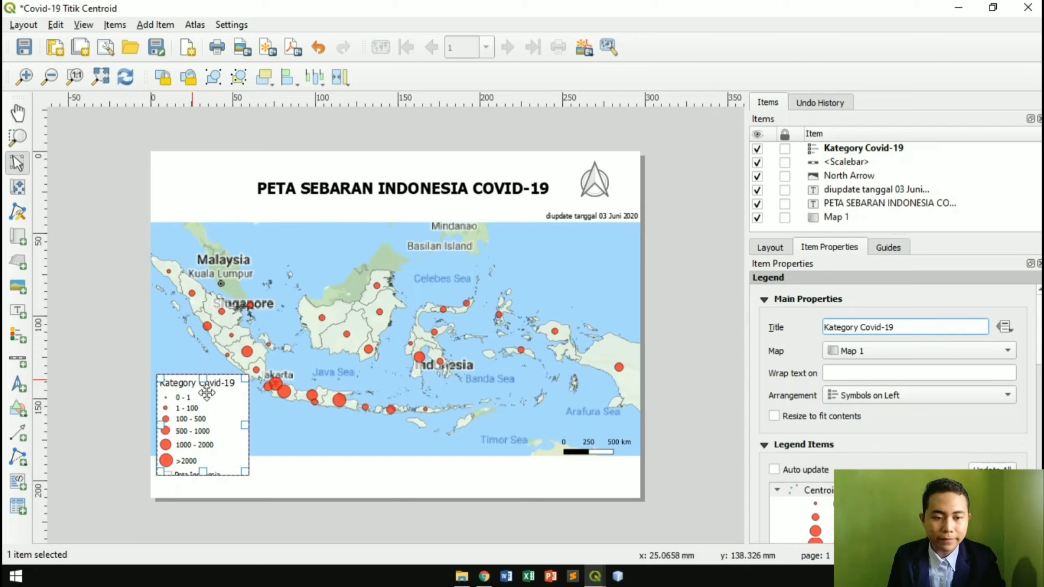
{"action": "left_click_drag", "start_coordinate": [1038, 348], "coordinate": [1038, 475]}
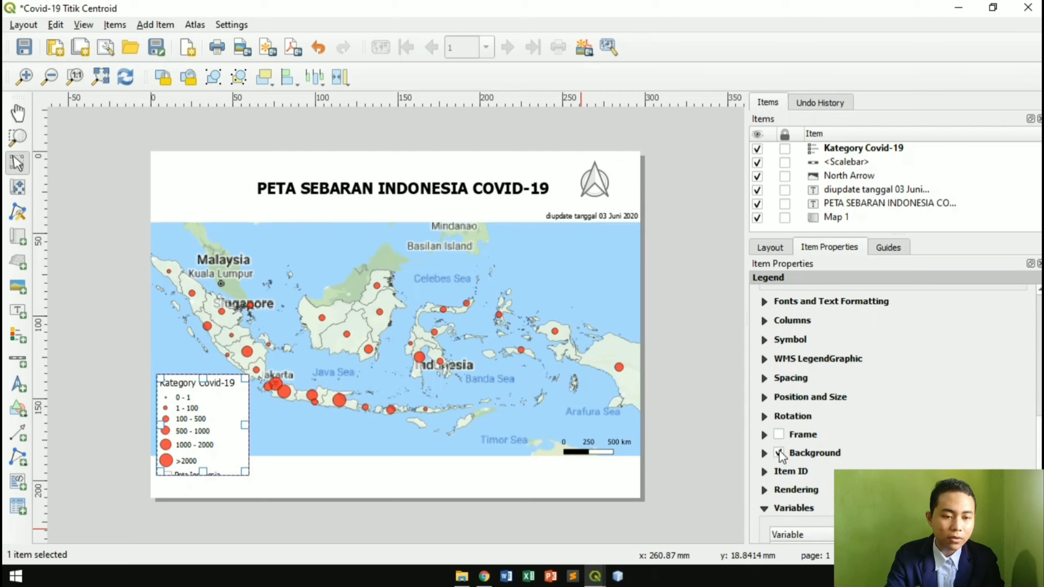
{"action": "left_click", "coordinate": [778, 453]}
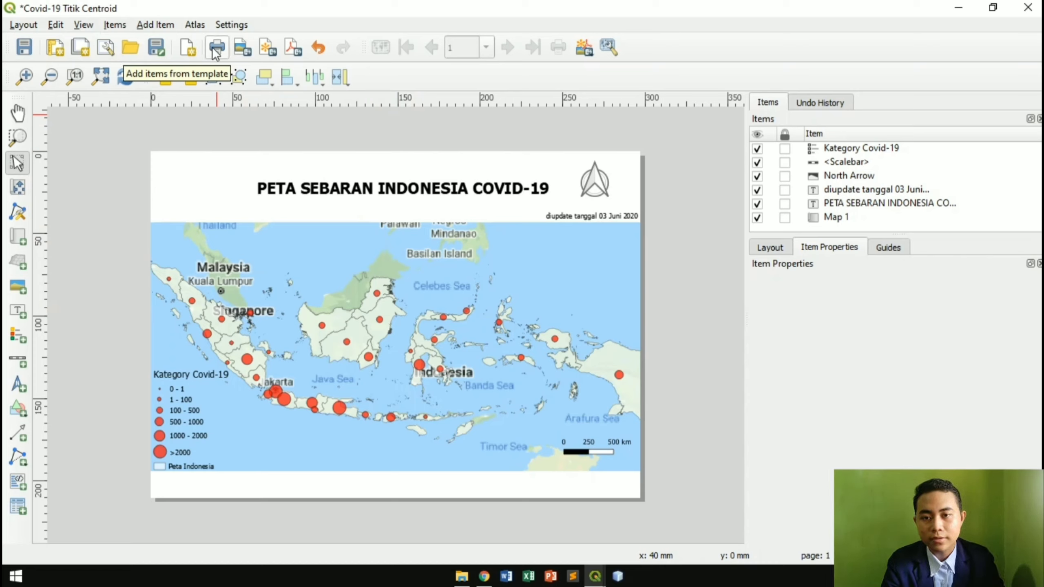
Export the layout to the Desktop as a PNG image named "Covid-19 Titik Centroid" at 300 dpi.
{"action": "left_click", "coordinate": [242, 53]}
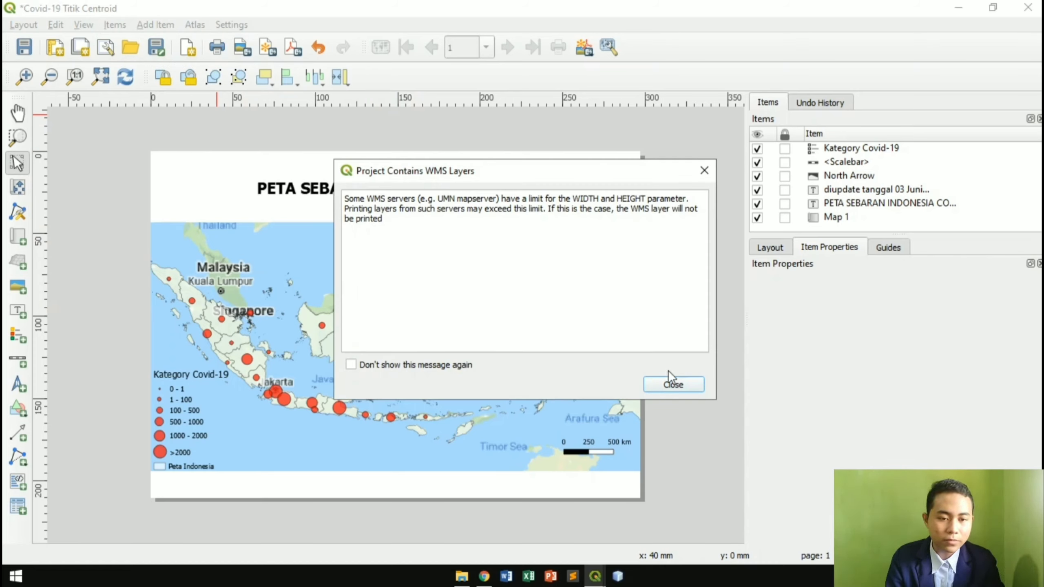
{"action": "left_click", "coordinate": [673, 385]}
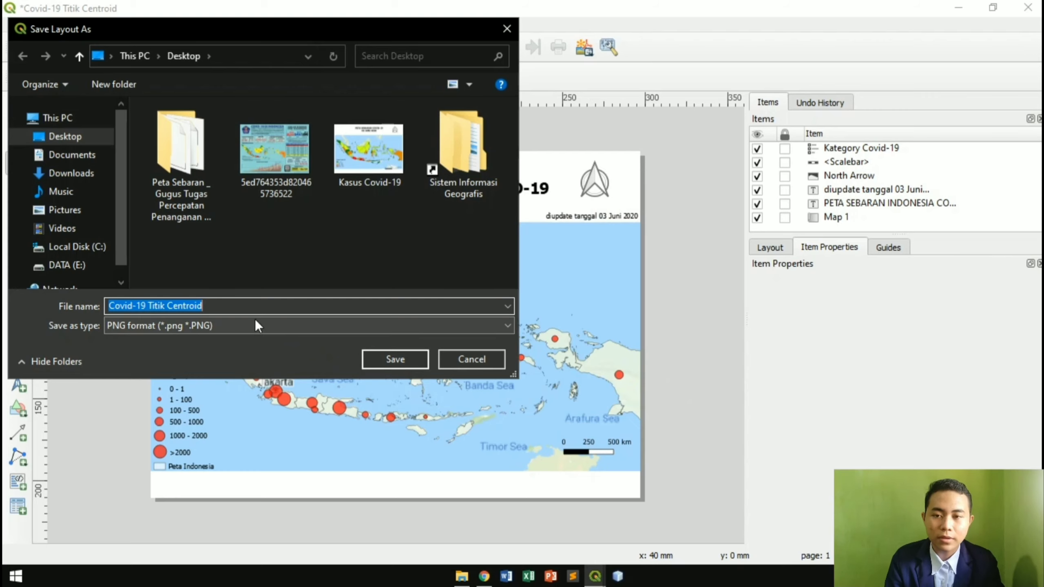
{"action": "left_click", "coordinate": [395, 359]}
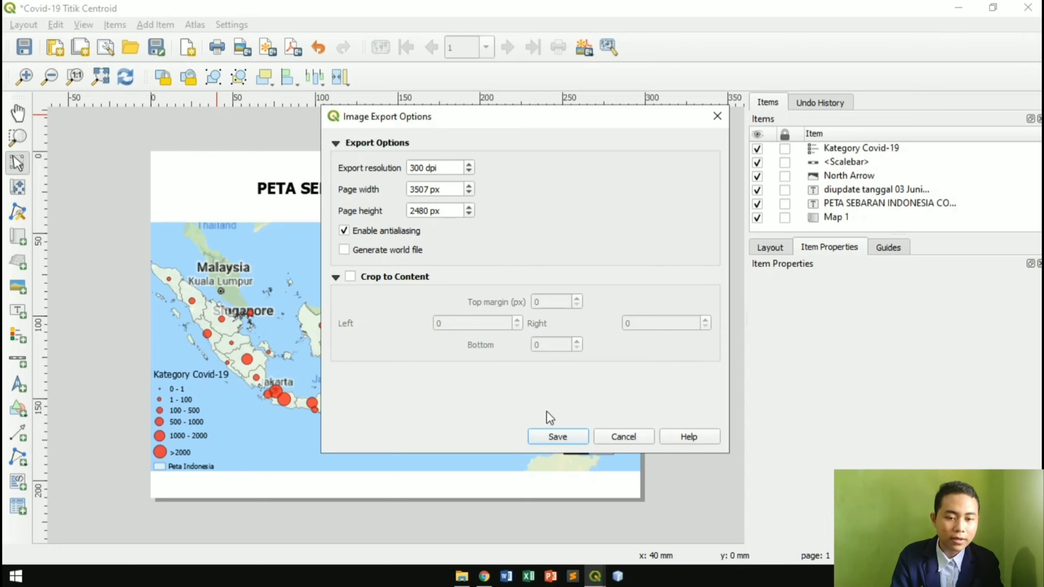
{"action": "left_click", "coordinate": [559, 434]}
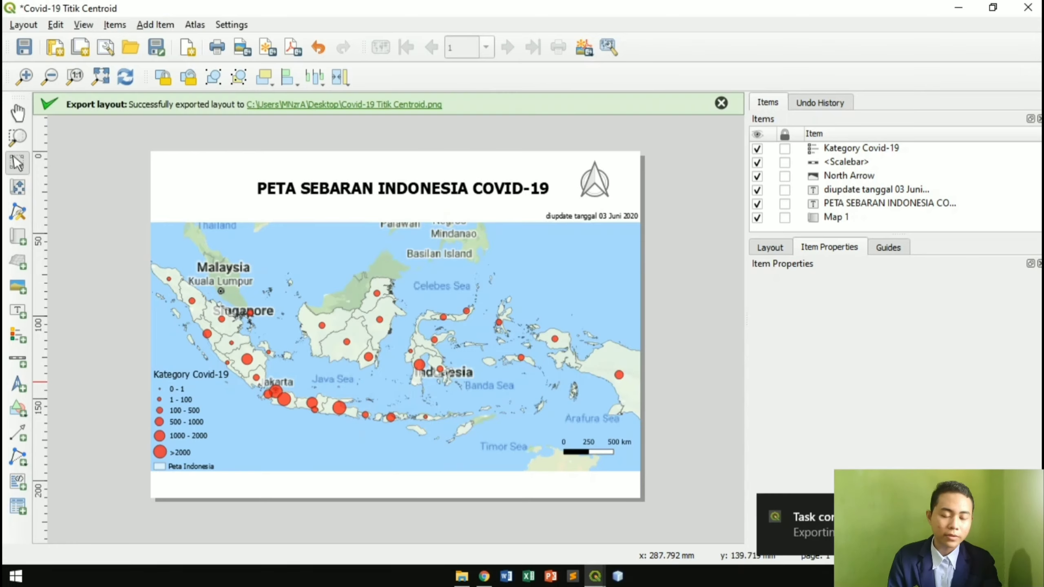
Switch to the desktop and open the exported "Covid-19 Titik Centroid" image in Windows Photo Viewer to check the finished map.
{"action": "key", "text": "super+d"}
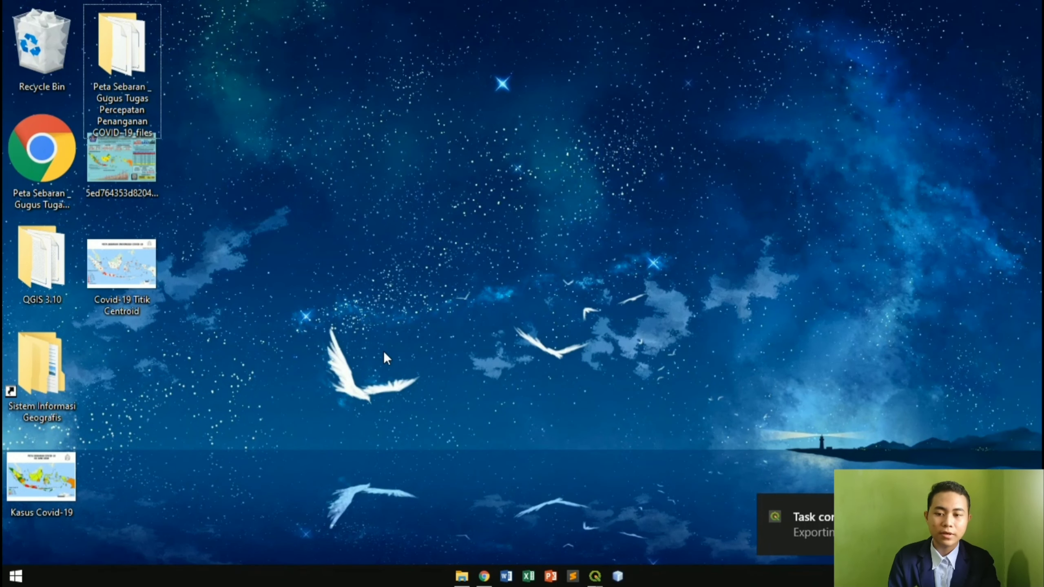
{"action": "left_click", "coordinate": [115, 295]}
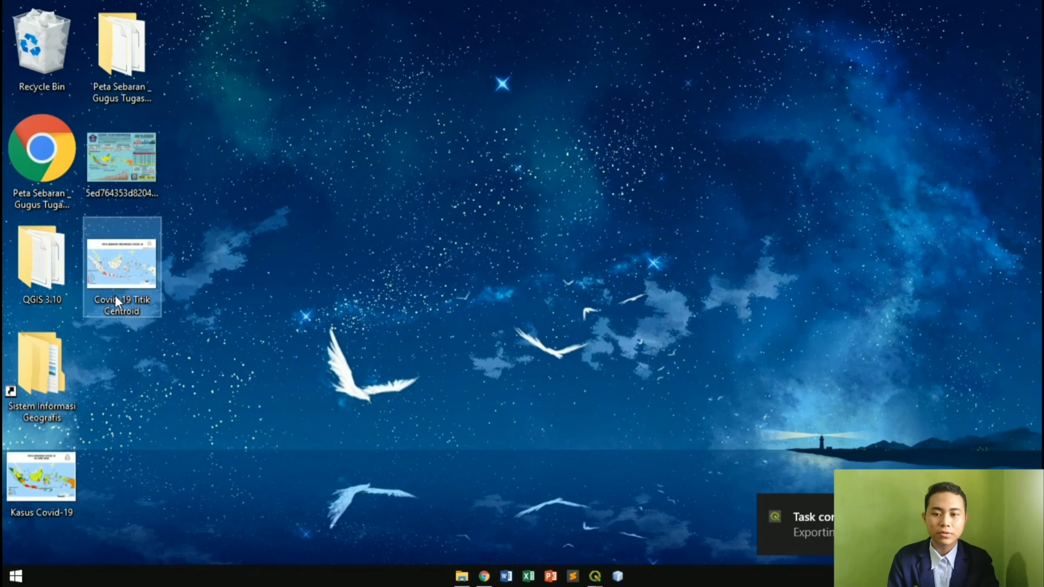
{"action": "left_click", "coordinate": [115, 296]}
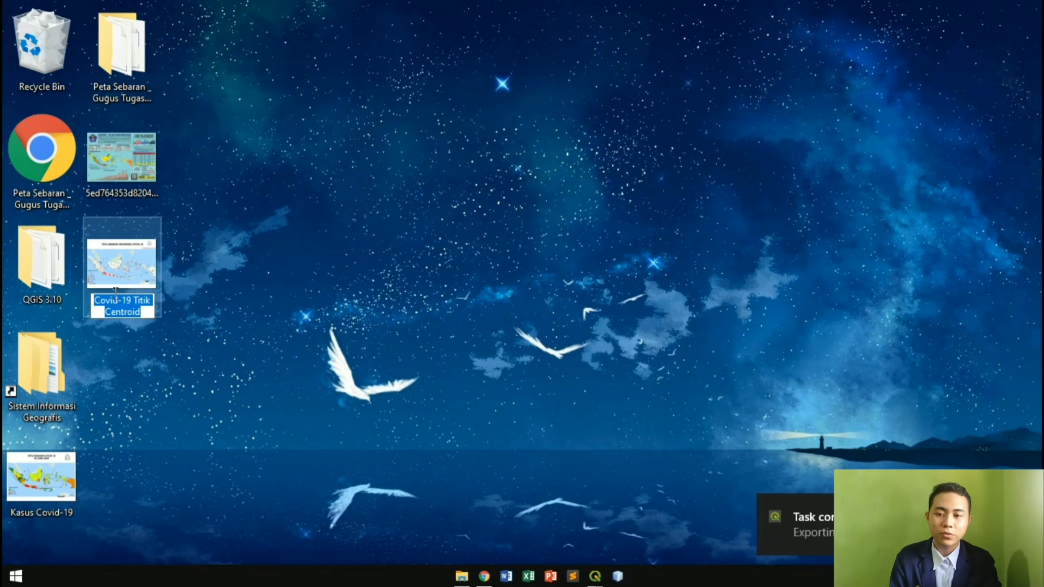
{"action": "double_click", "coordinate": [128, 270]}
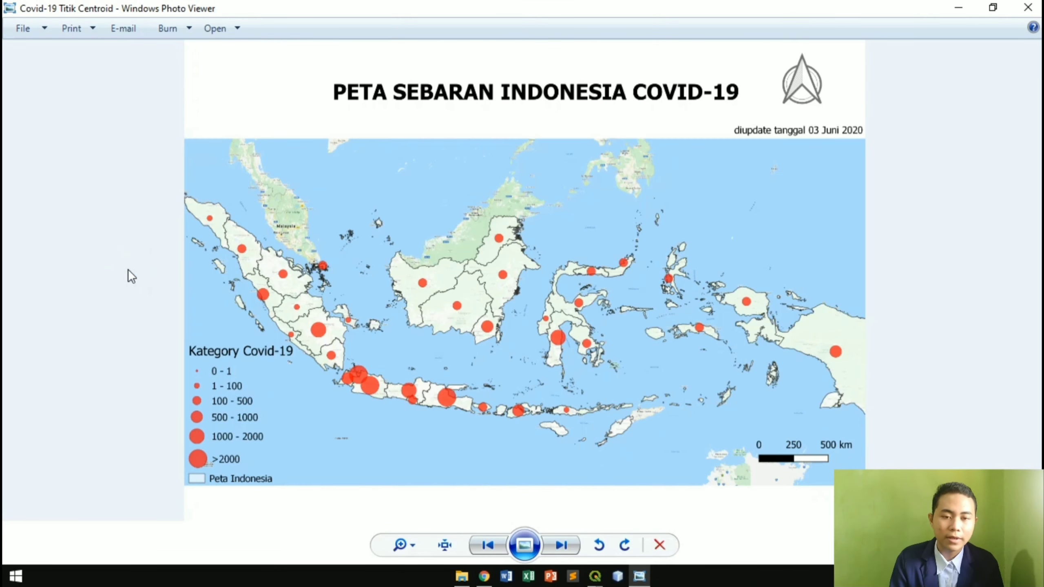